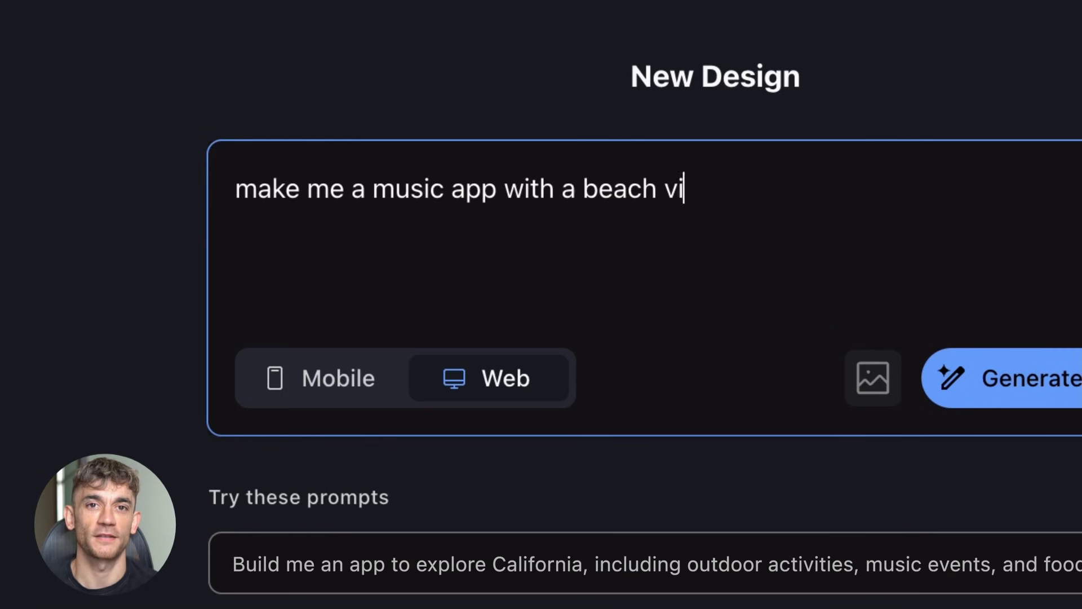
Step: Generate the beach music screens, restyle them dark yellow with Inter, and request a Home search bar
{"action": "left_click", "coordinate": [321, 389]}
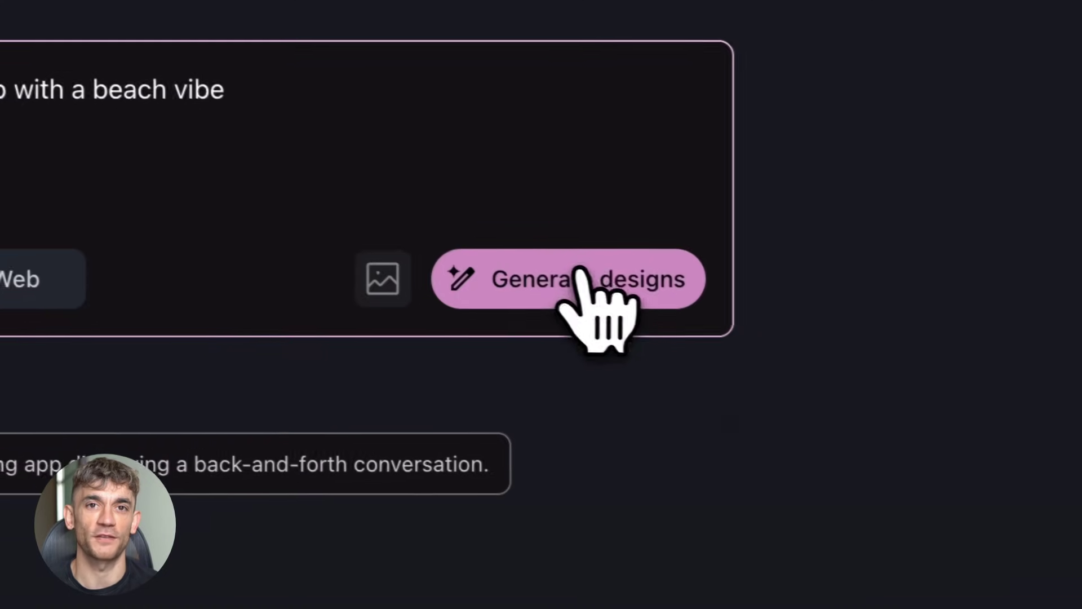
{"action": "left_click", "coordinate": [513, 293]}
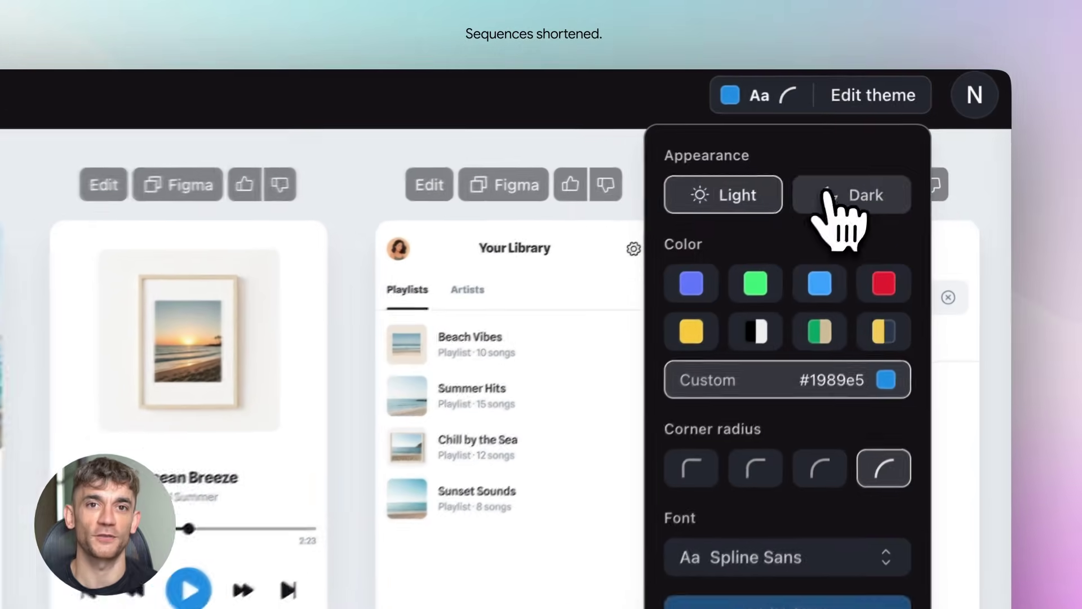
{"action": "left_click", "coordinate": [827, 195]}
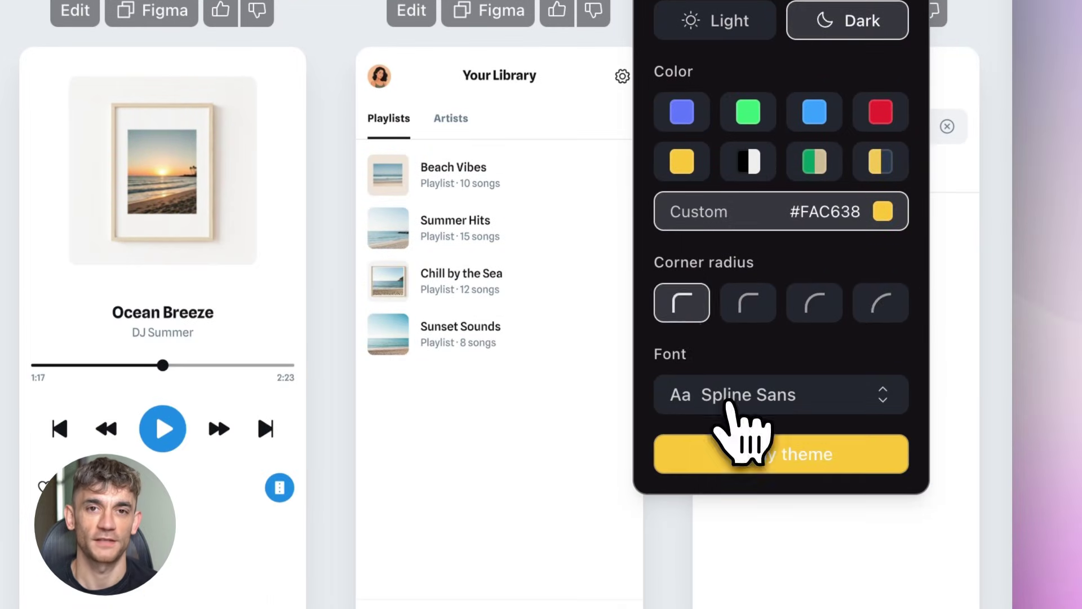
{"action": "left_click", "coordinate": [733, 401]}
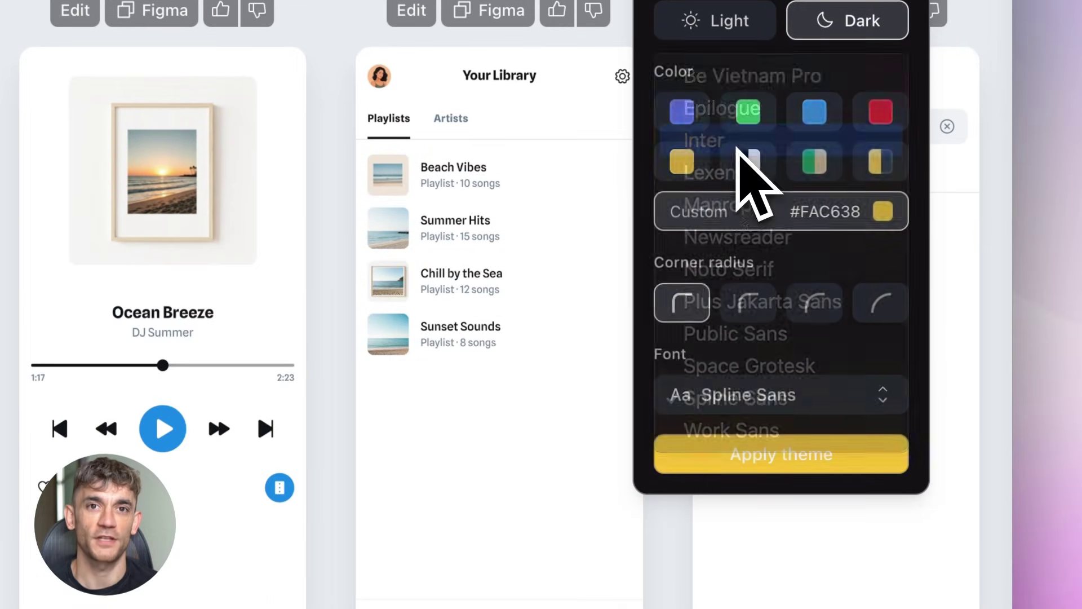
{"action": "left_click", "coordinate": [732, 151]}
{"action": "left_click", "coordinate": [744, 305]}
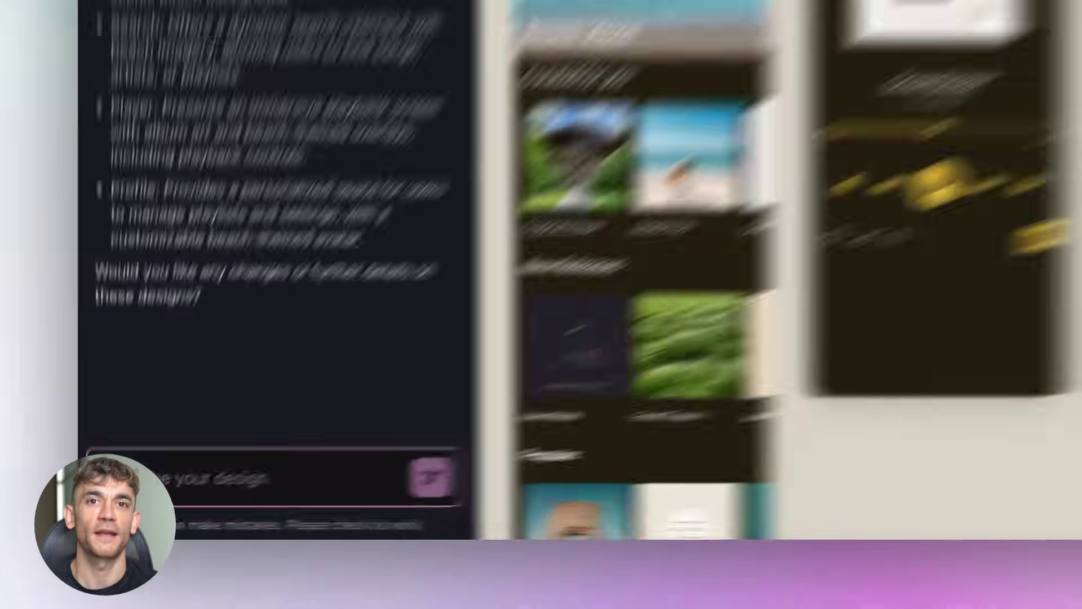
{"action": "type", "text": "add a search function to the home sc"}
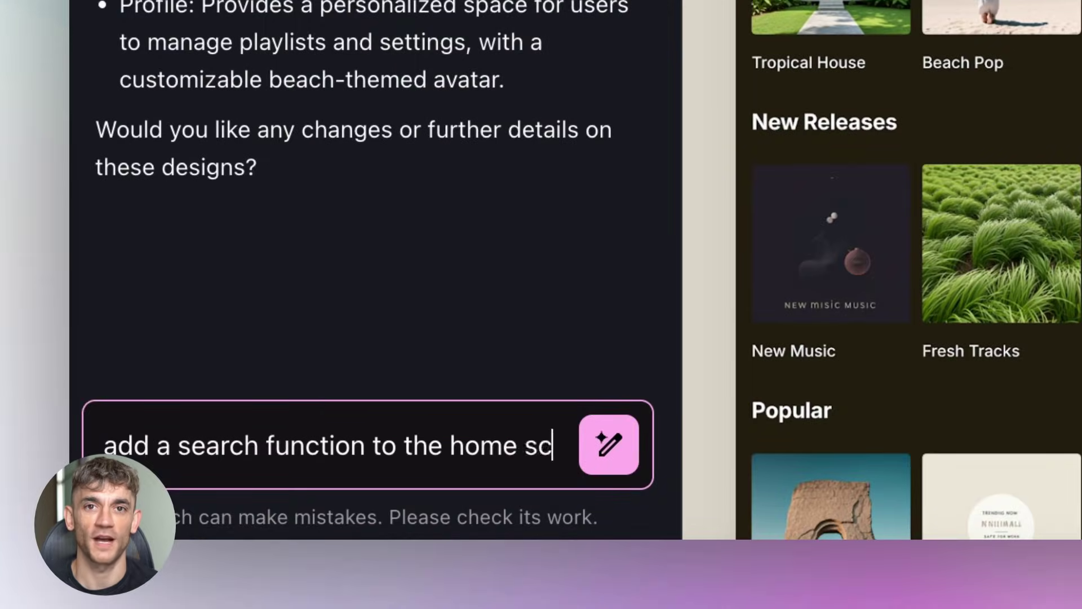
{"action": "type", "text": "reen"}
{"action": "left_click", "coordinate": [610, 441]}
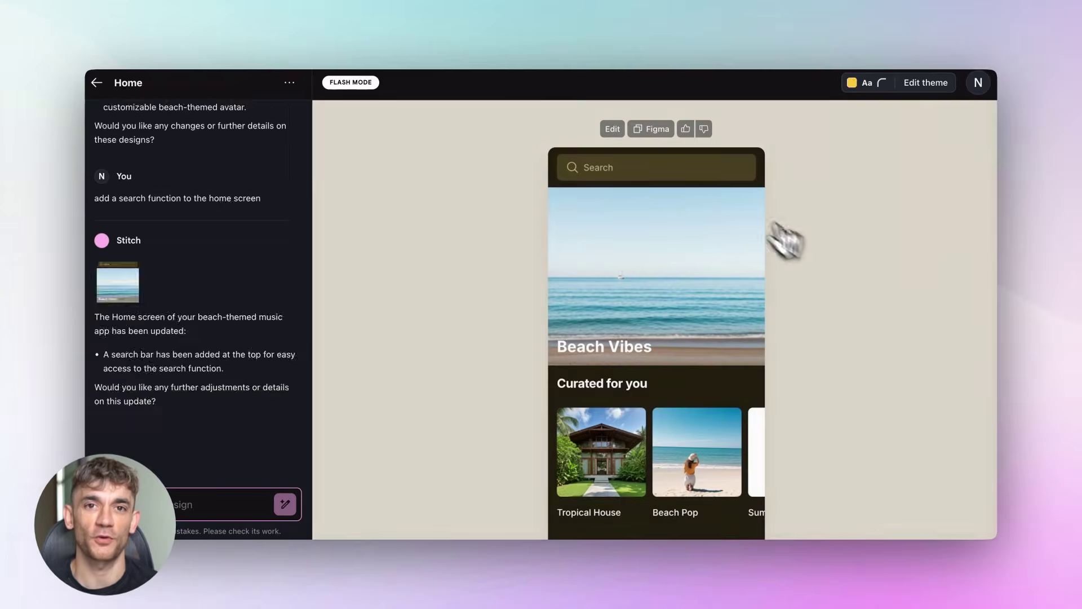
Step: Copy the Home design for Figma, then generate a prototype from the six doorbell screens
{"action": "left_click", "coordinate": [558, 156]}
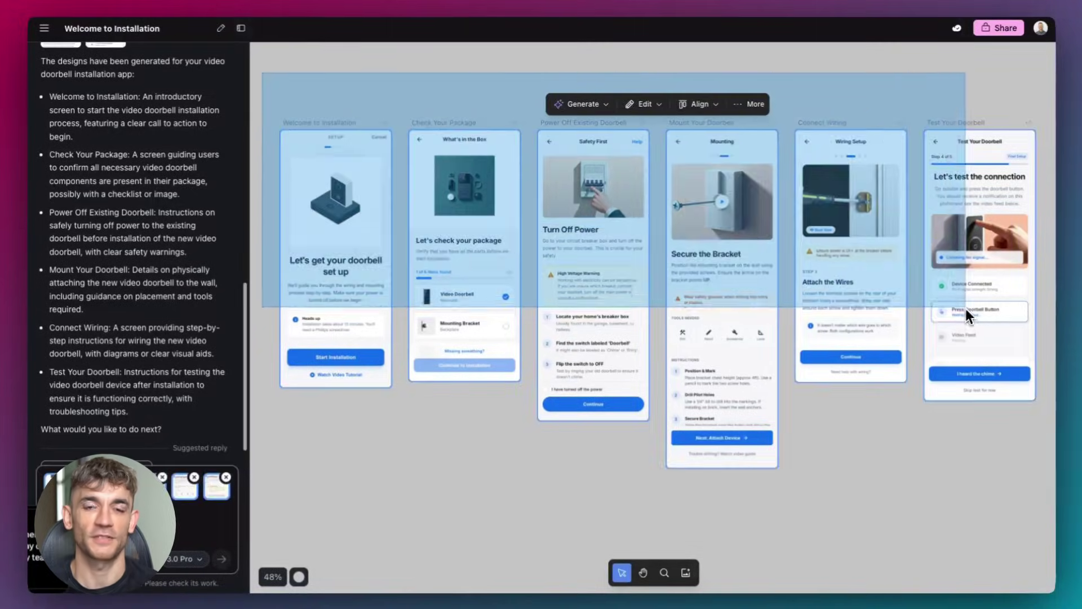
{"action": "left_click_drag", "start_coordinate": [345, 153], "coordinate": [966, 309]}
{"action": "left_click", "coordinate": [359, 103]}
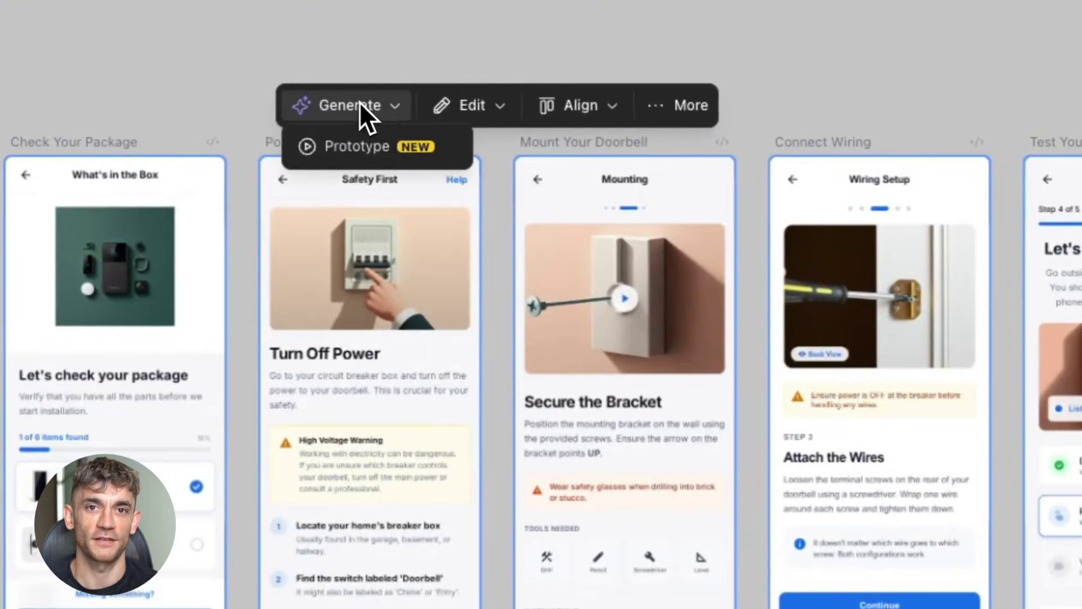
{"action": "left_click", "coordinate": [363, 154]}
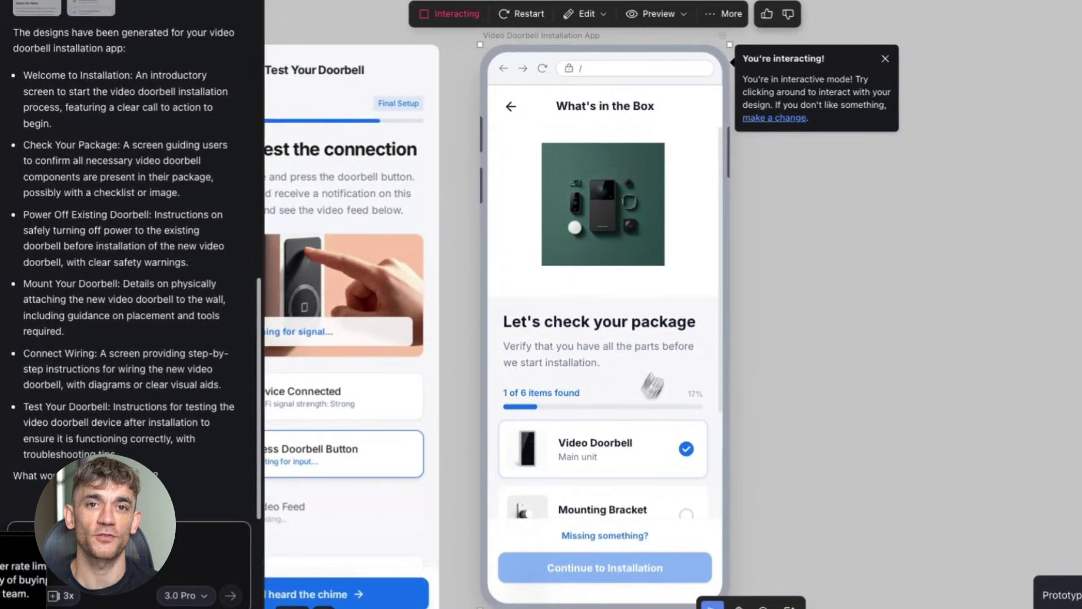
Step: Tick the package checklist items, continue, and start installation to reach Turn Off Power
{"action": "scroll", "coordinate": [682, 395], "scroll_direction": "down", "scroll_amount": 1}
{"action": "left_click", "coordinate": [686, 453]}
{"action": "scroll", "coordinate": [683, 453], "scroll_direction": "down", "scroll_amount": 3}
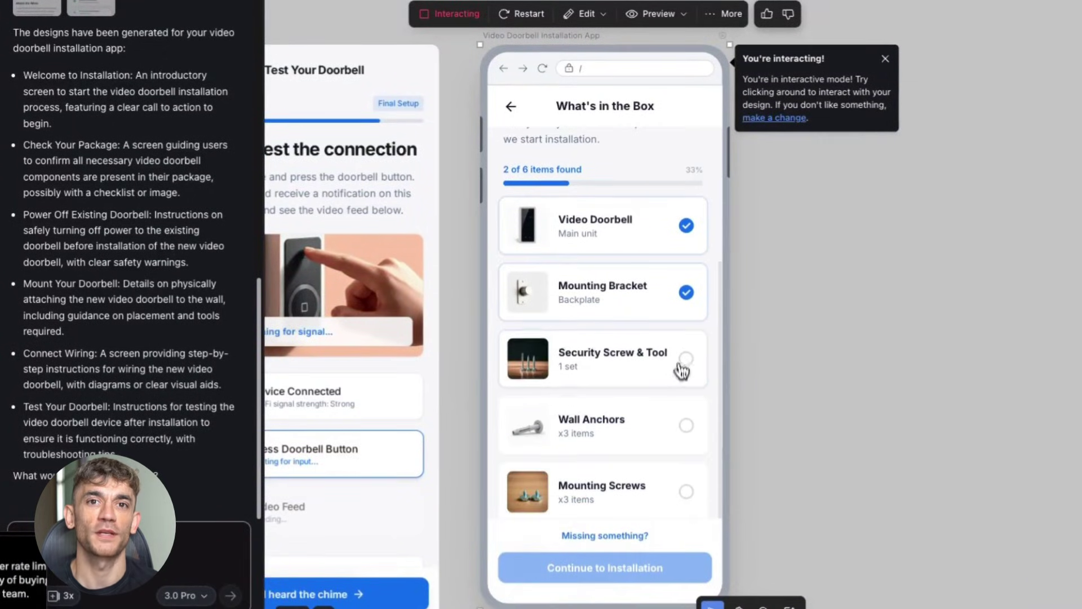
{"action": "left_click", "coordinate": [686, 491]}
{"action": "scroll", "coordinate": [686, 488], "scroll_direction": "down", "scroll_amount": 1}
{"action": "left_click", "coordinate": [649, 555]}
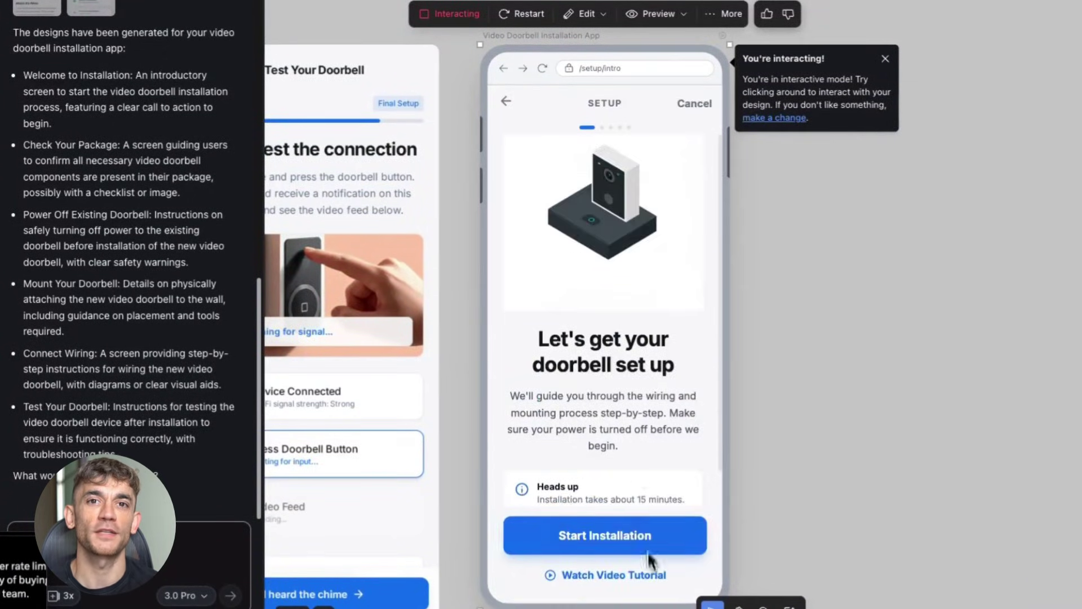
{"action": "left_click", "coordinate": [619, 528]}
Step: Request slide transitions between screens through Edit Prototype
{"action": "left_click", "coordinate": [589, 14]}
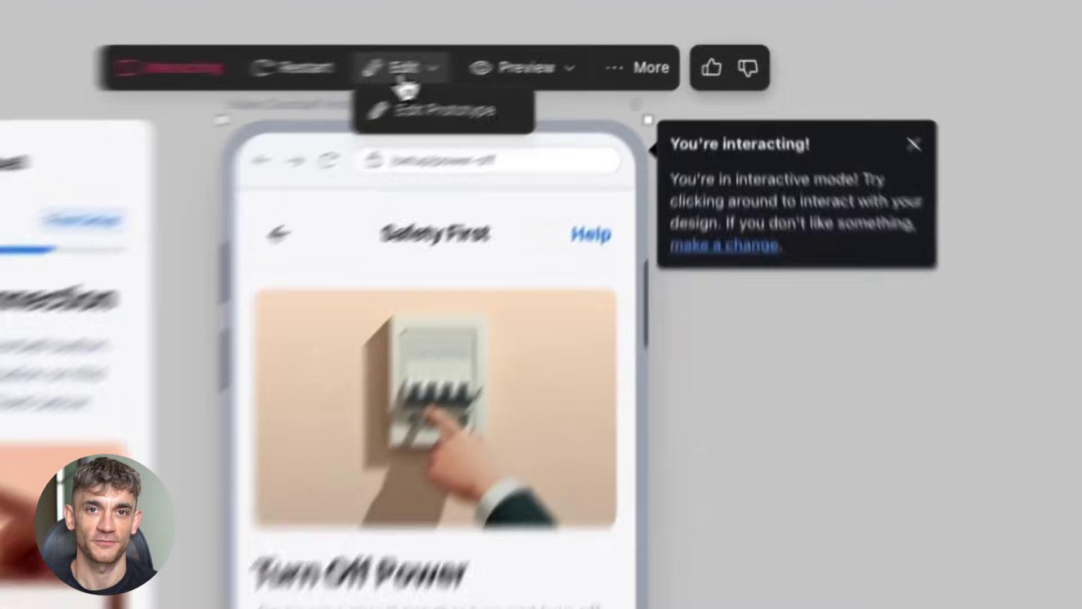
{"action": "left_click", "coordinate": [596, 39]}
{"action": "type", "text": "Let's add a slide in transition between each scree"}
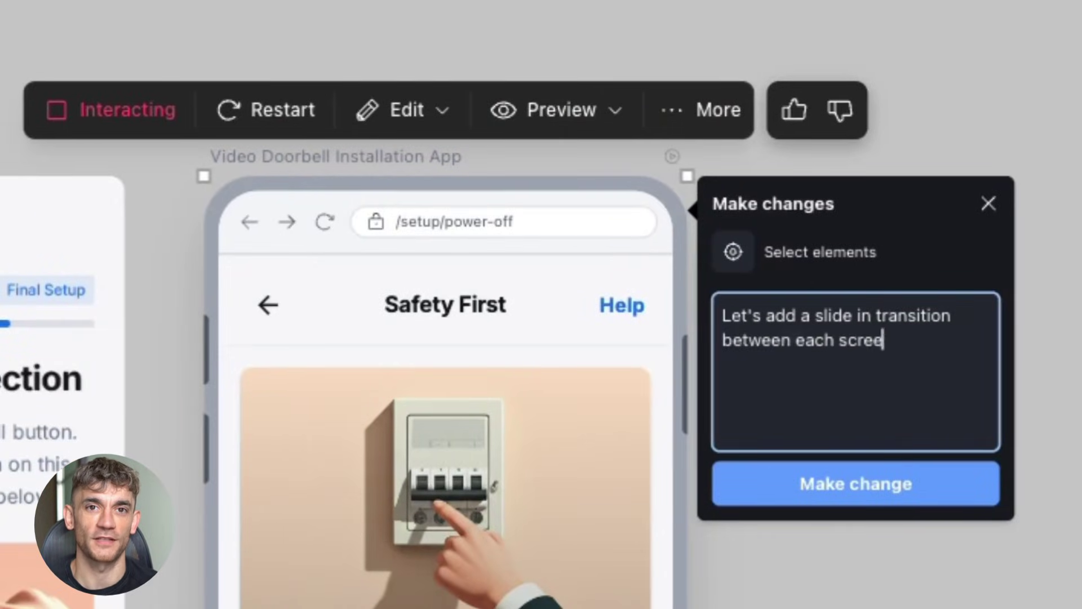
{"action": "type", "text": "n"}
{"action": "key", "text": "Return"}
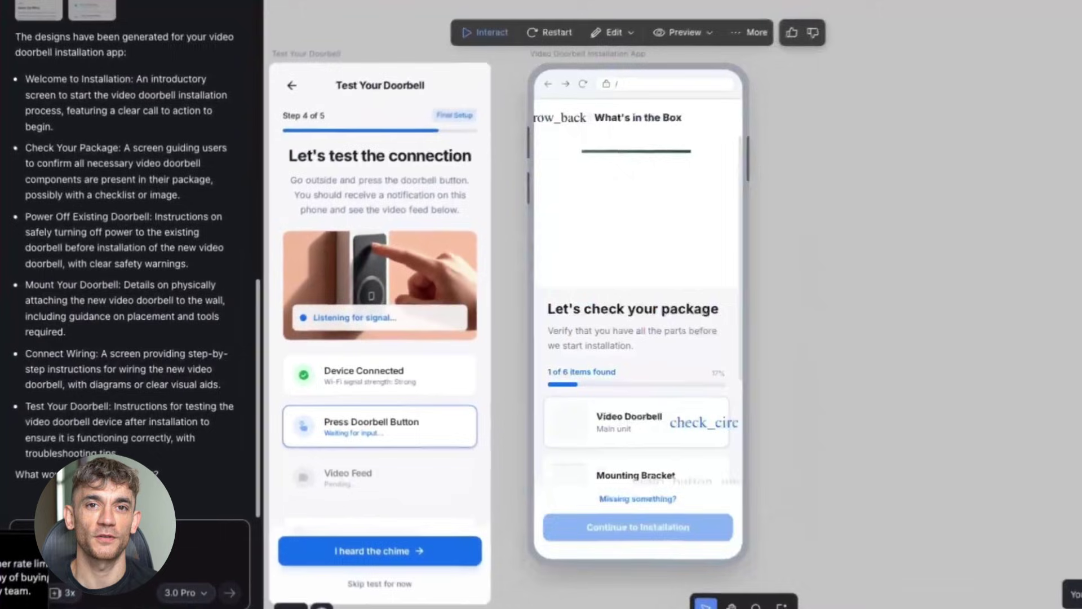
Step: Click through the checklist, power-off and bracket steps to the Wiring Setup screen
{"action": "left_click", "coordinate": [489, 28]}
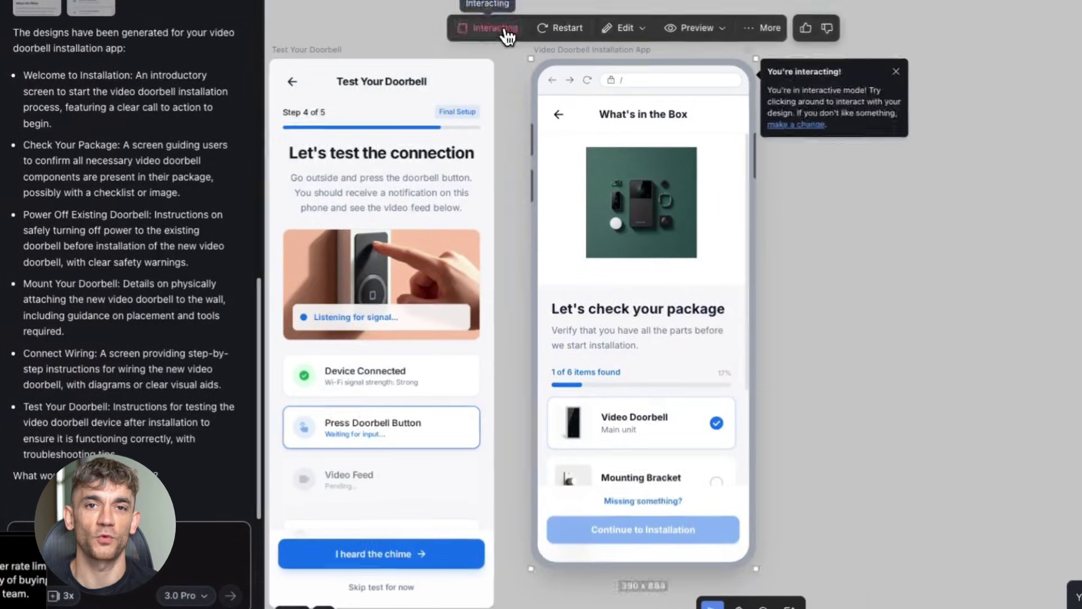
{"action": "scroll", "coordinate": [598, 394], "scroll_direction": "down", "scroll_amount": 3}
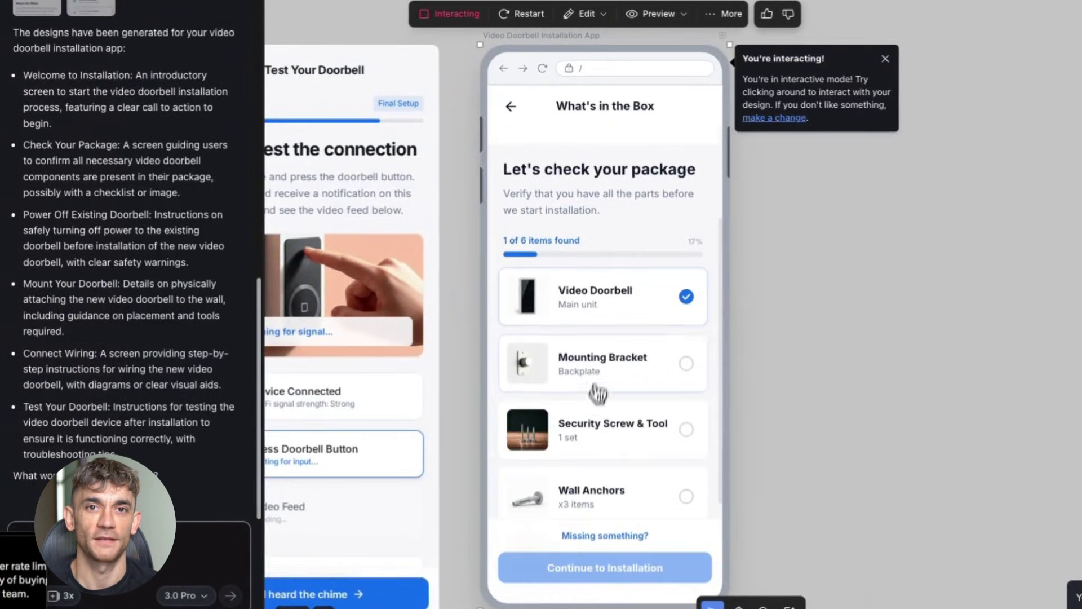
{"action": "left_click", "coordinate": [613, 479]}
{"action": "scroll", "coordinate": [613, 479], "scroll_direction": "down", "scroll_amount": 2}
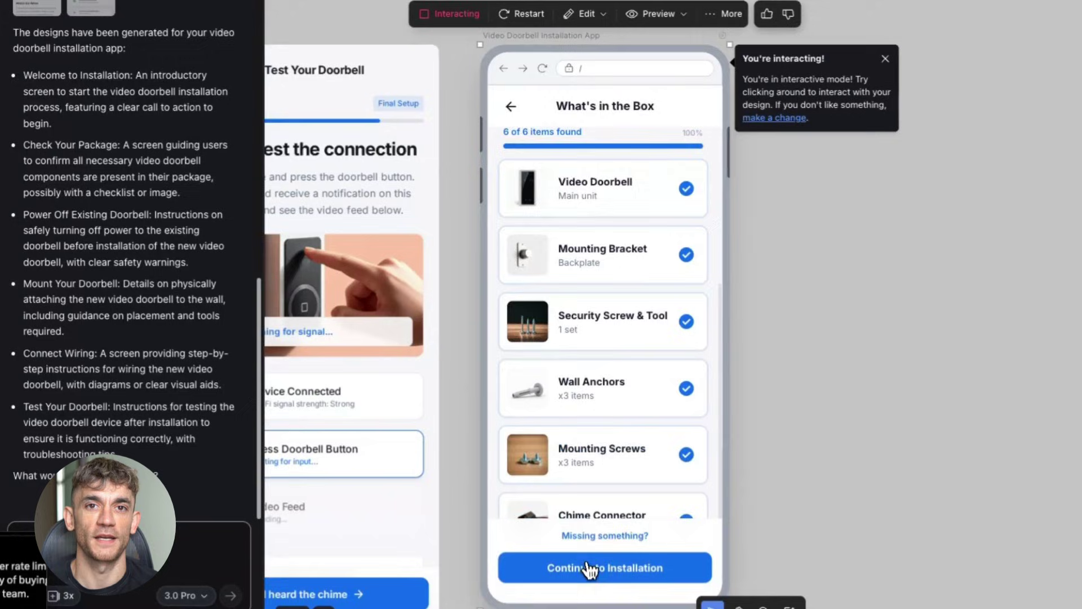
{"action": "left_click", "coordinate": [589, 568]}
{"action": "left_click", "coordinate": [593, 540]}
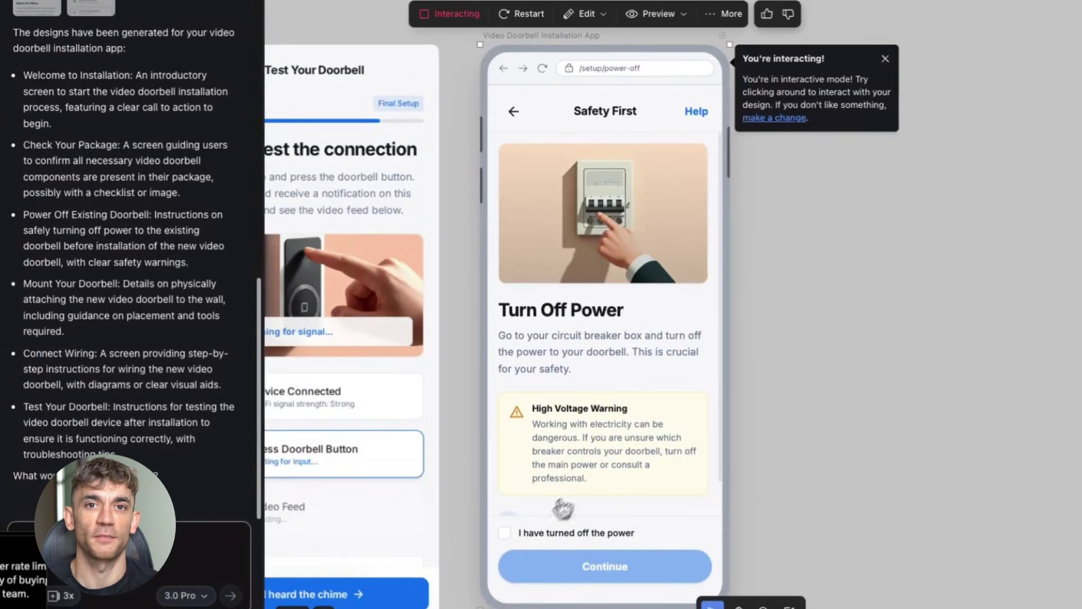
{"action": "left_click", "coordinate": [598, 566]}
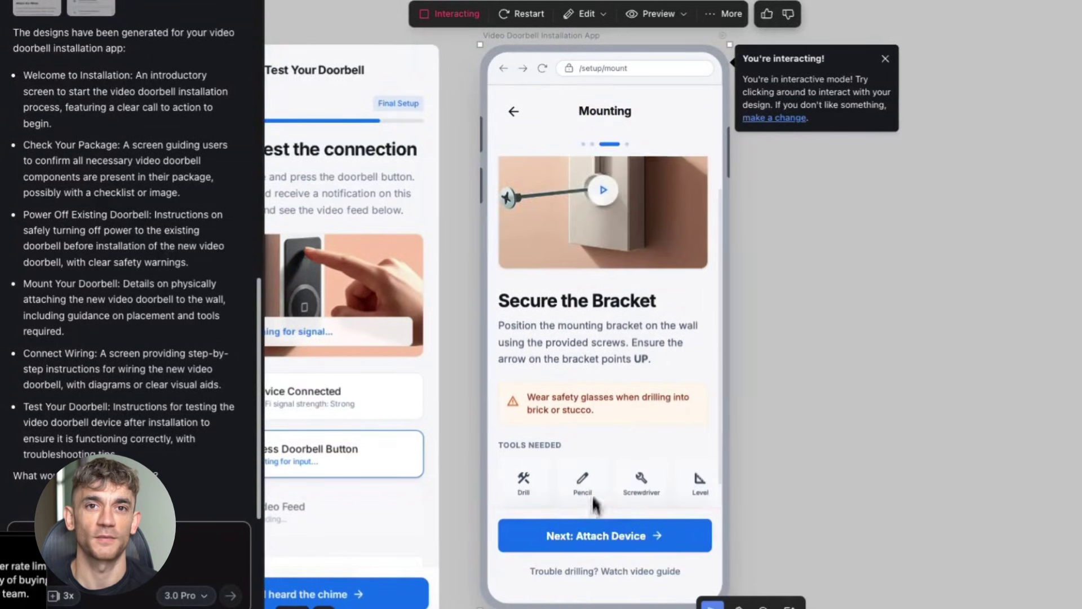
{"action": "scroll", "coordinate": [592, 515], "scroll_direction": "down", "scroll_amount": 3}
{"action": "left_click", "coordinate": [596, 530]}
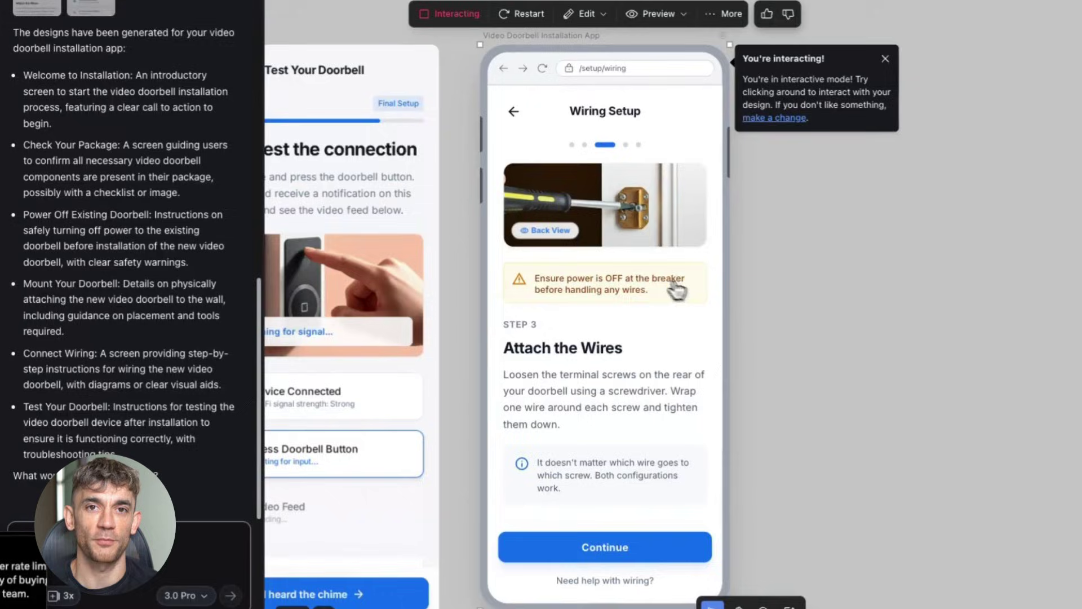
Step: Select the power warning, request 'Let's make the warning red', then advance to bracket mounting
{"action": "left_click", "coordinate": [758, 117]}
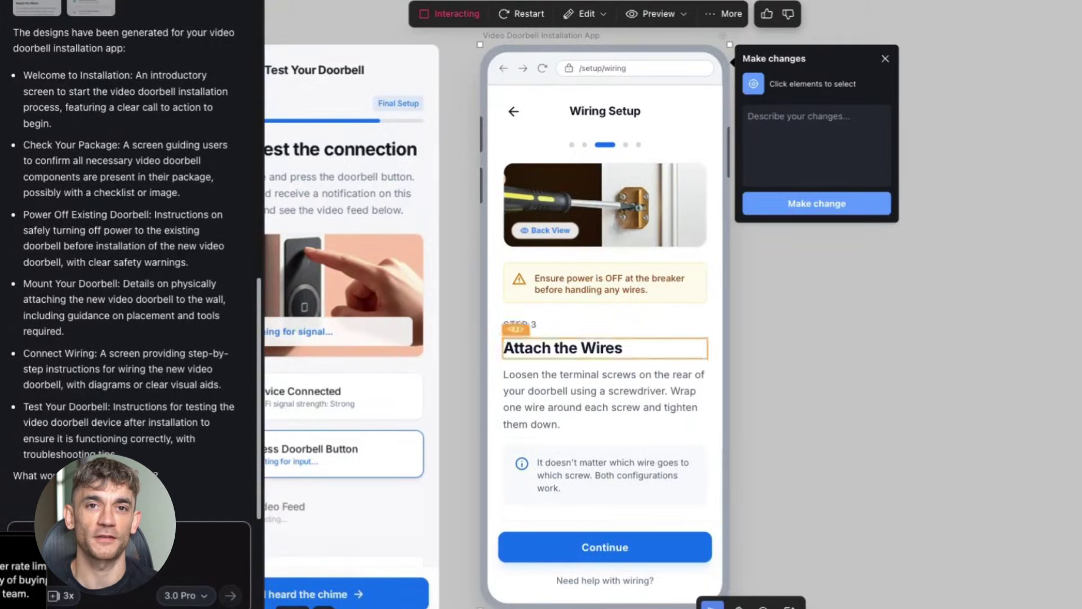
{"action": "left_click", "coordinate": [587, 293]}
{"action": "type", "text": "Le"}
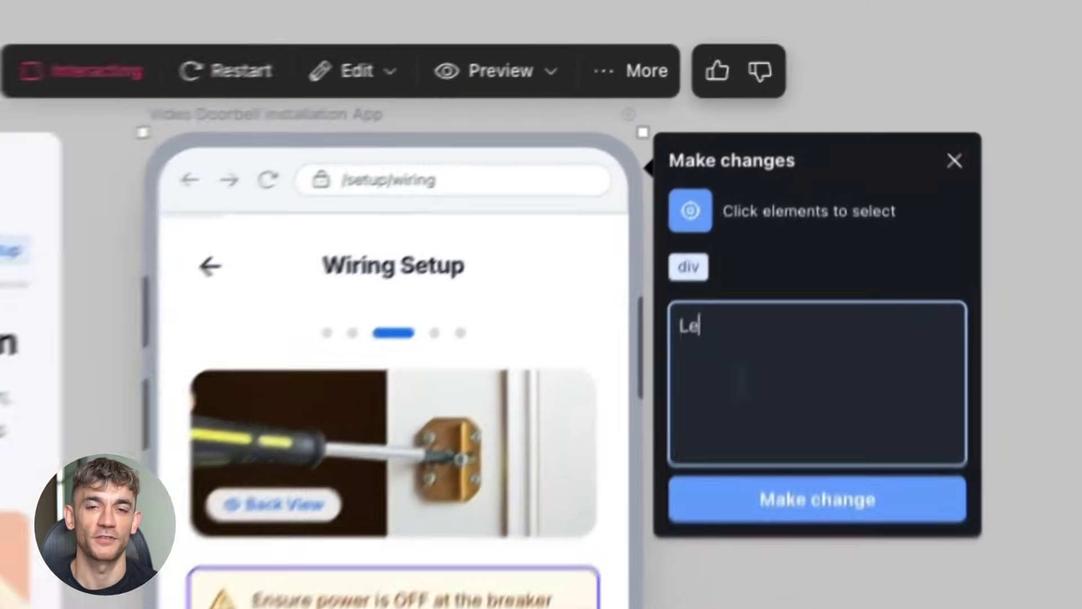
{"action": "type", "text": "t's make the warning red"}
{"action": "left_click", "coordinate": [840, 540]}
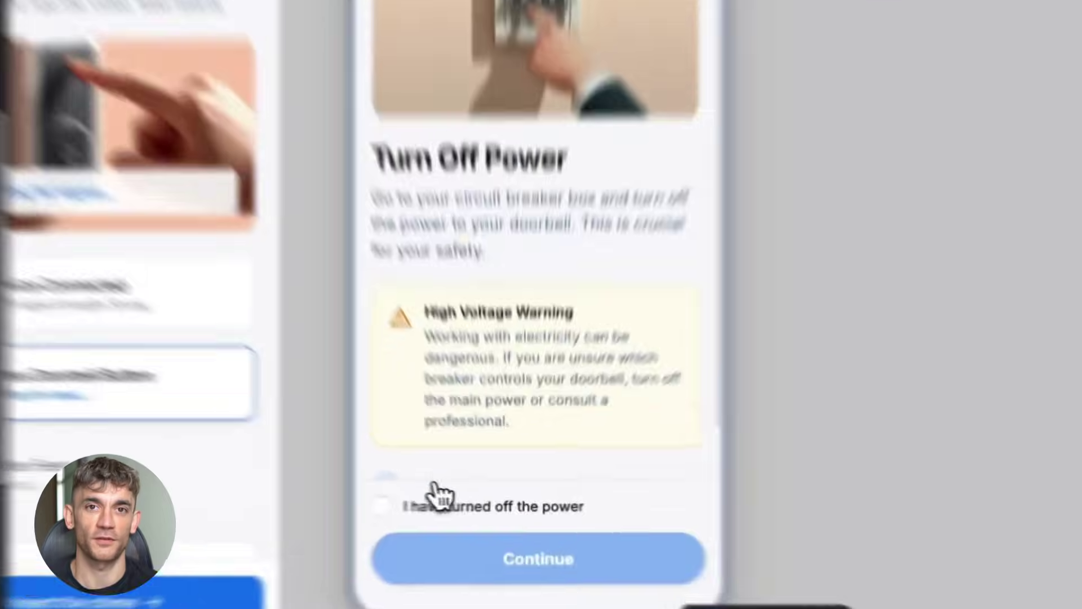
{"action": "left_click", "coordinate": [435, 496]}
{"action": "left_click", "coordinate": [423, 573]}
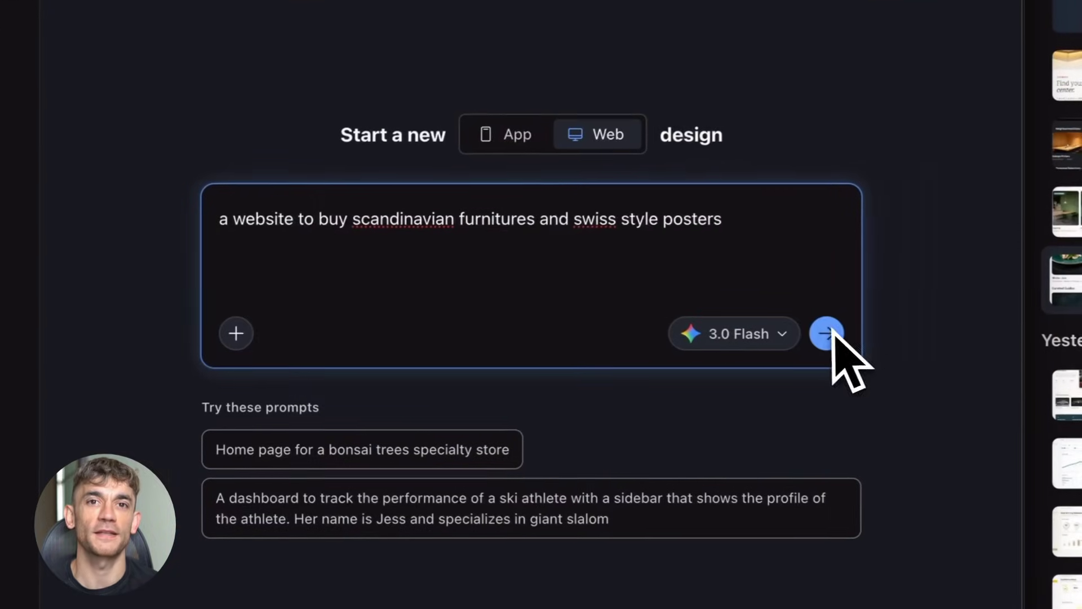
Step: Generate all proposed Scandinavian furniture and Swiss poster store screens and scroll to review them
{"action": "left_click", "coordinate": [501, 328]}
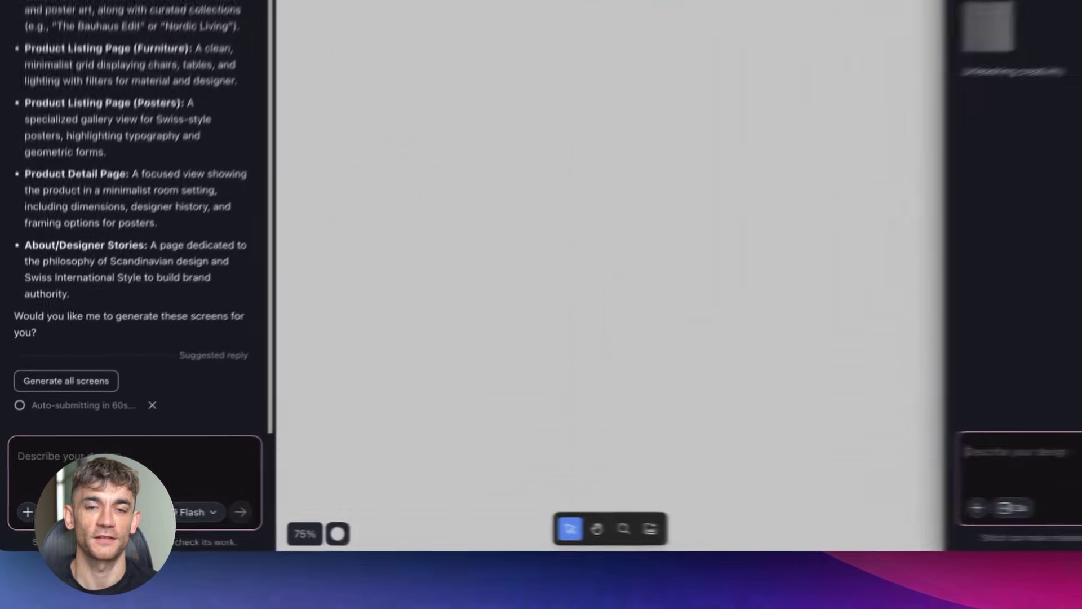
{"action": "left_click", "coordinate": [107, 373]}
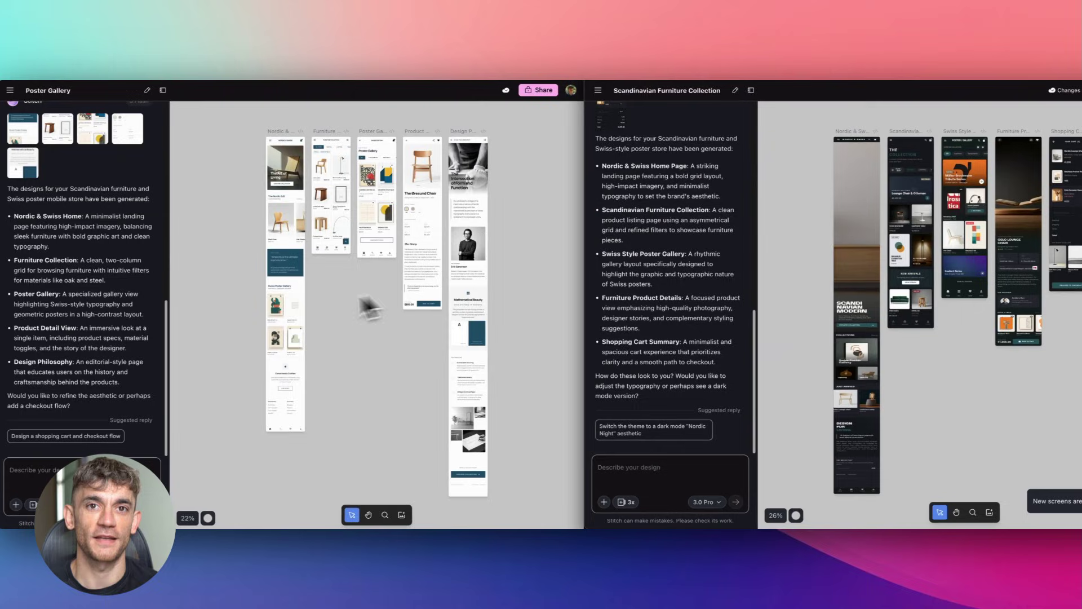
{"action": "scroll", "coordinate": [263, 266], "scroll_direction": "up", "scroll_amount": 5}
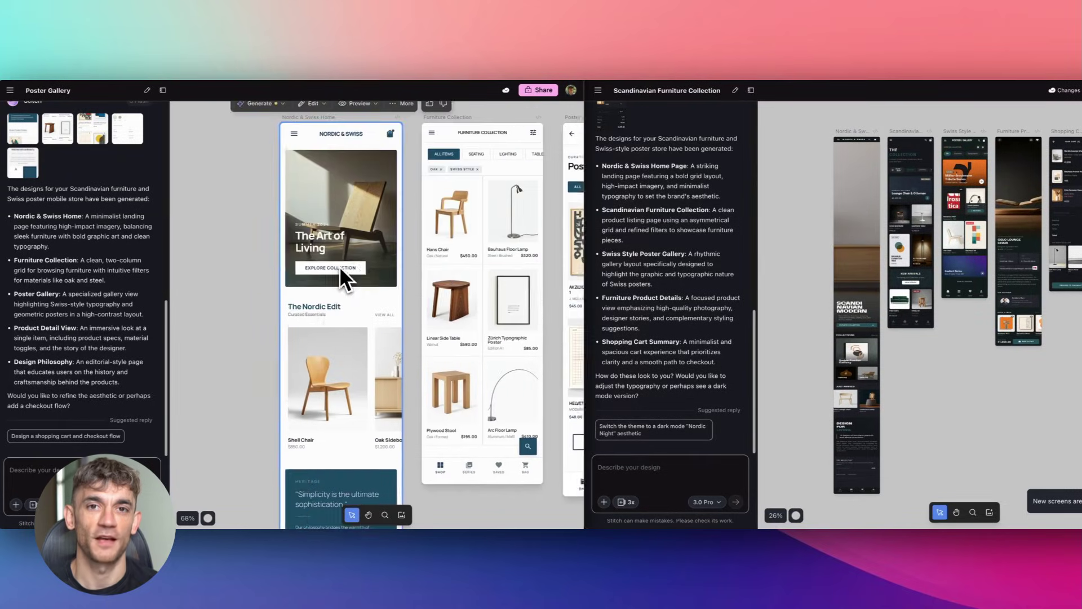
{"action": "scroll", "coordinate": [341, 266], "scroll_direction": "right", "scroll_amount": 5}
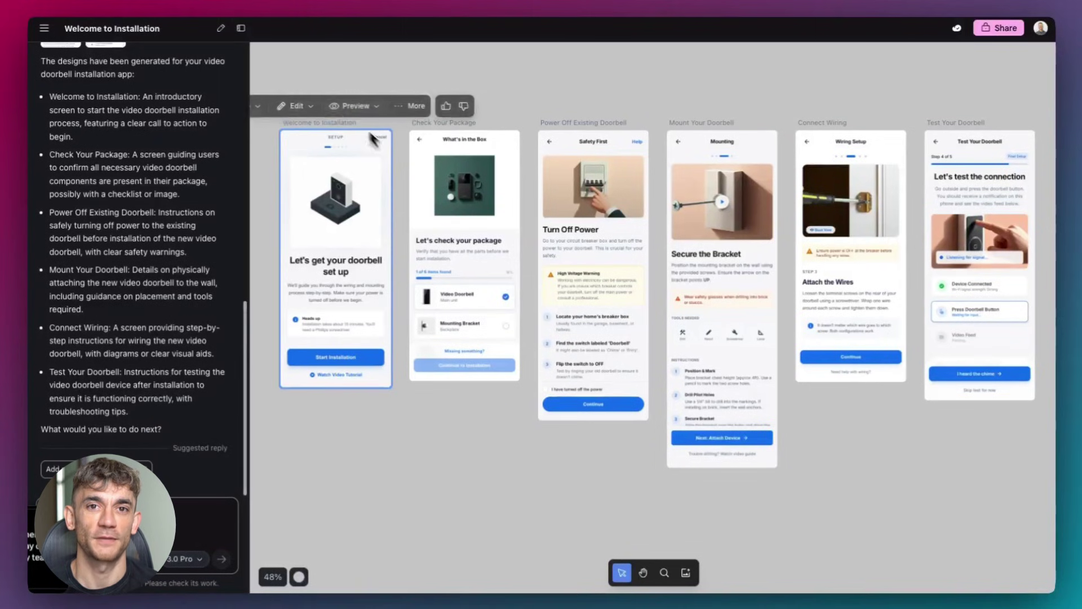
Step: Select all six doorbell screens and generate an interactive prototype
{"action": "left_click", "coordinate": [269, 80]}
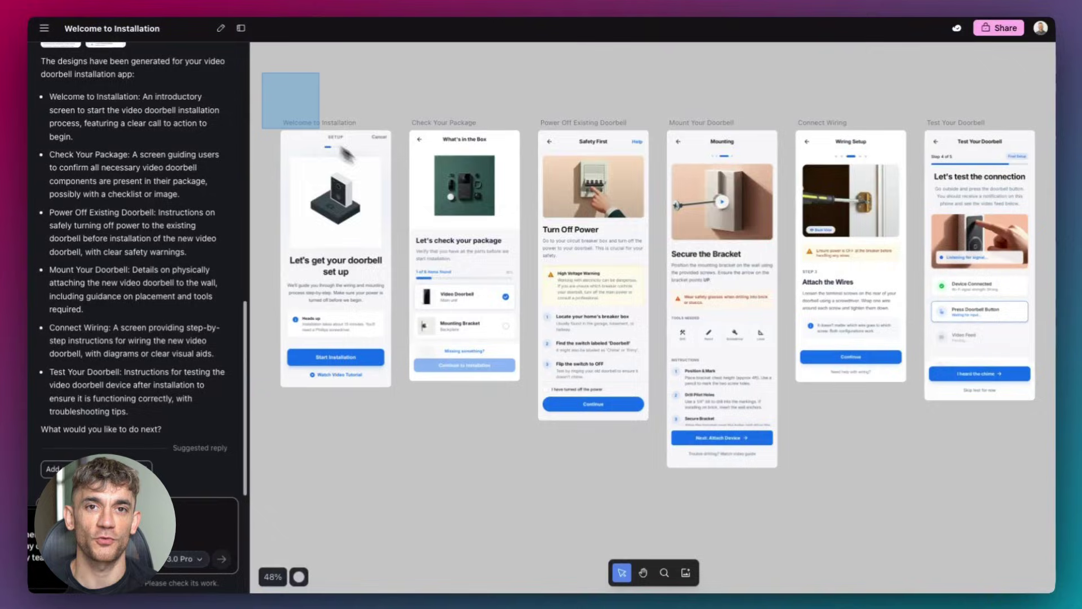
{"action": "left_click_drag", "start_coordinate": [320, 128], "coordinate": [966, 309]}
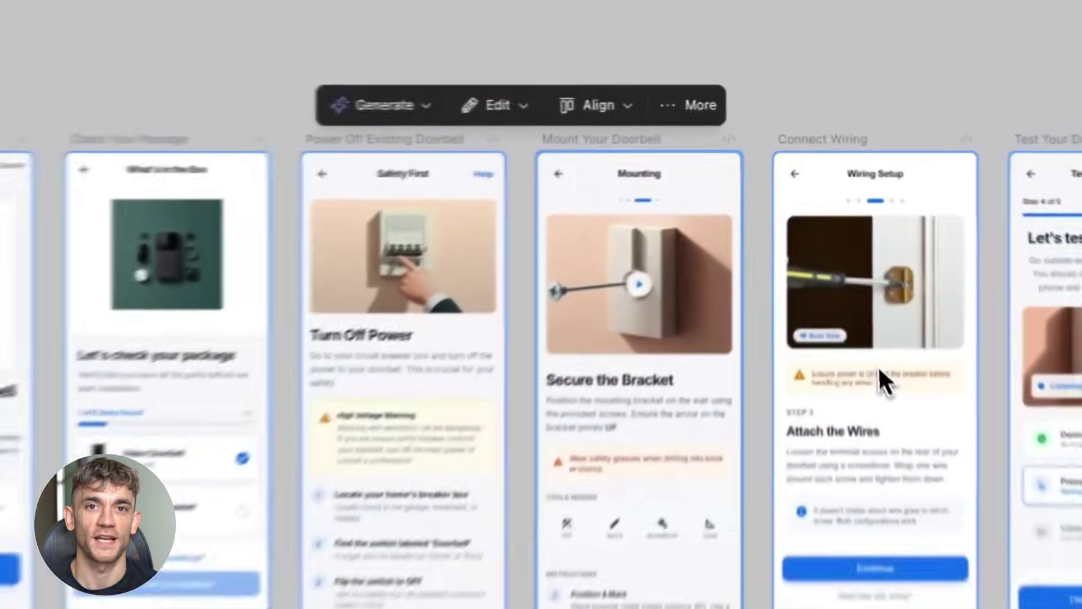
{"action": "left_click", "coordinate": [360, 103]}
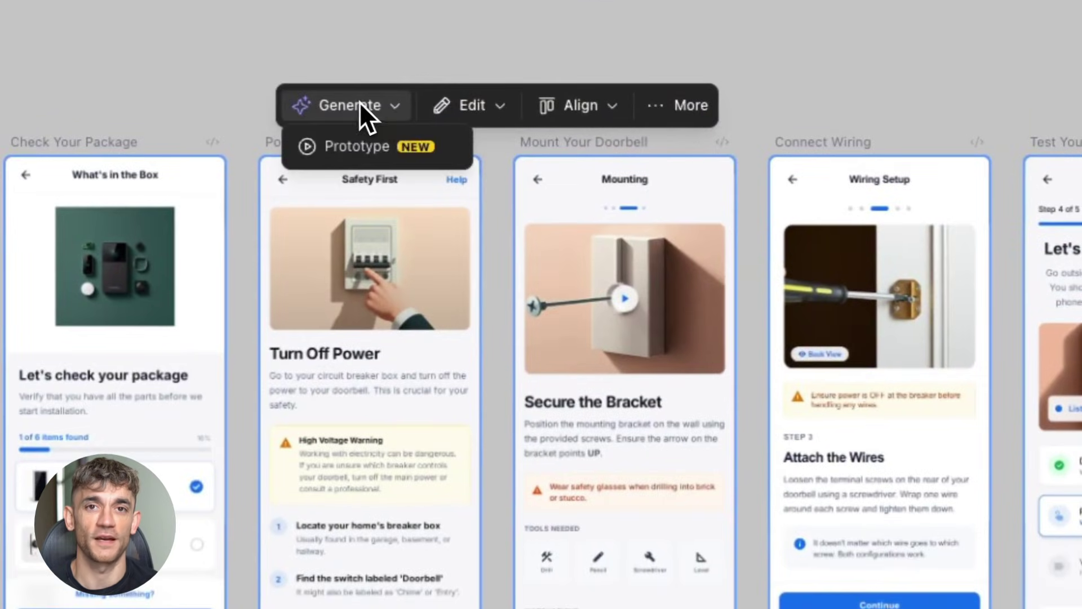
{"action": "left_click", "coordinate": [363, 148]}
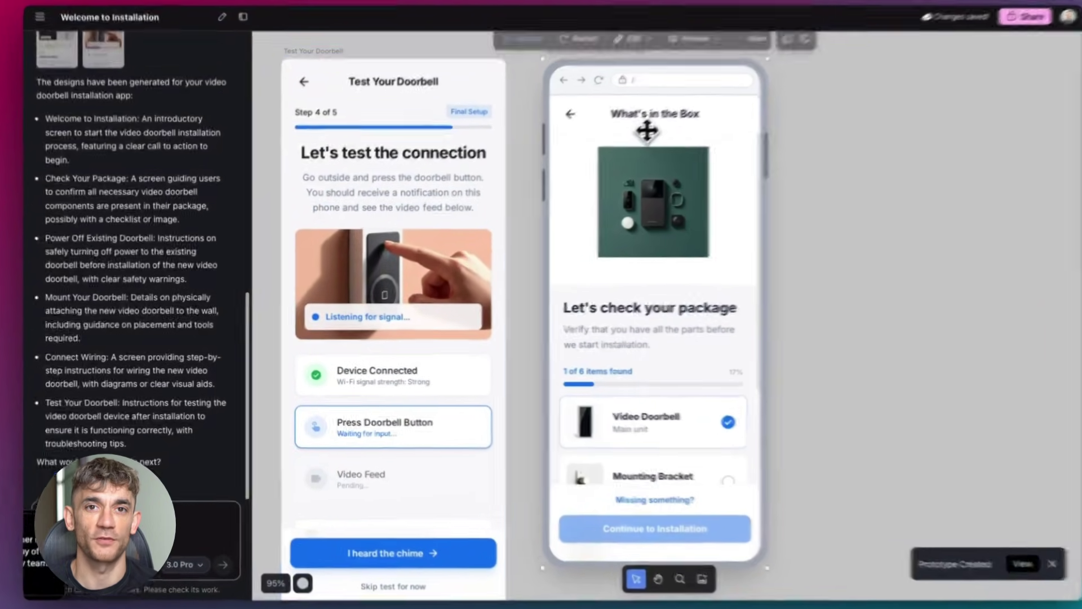
Step: Tick package items, continue, start installation, and bring up the Make changes prompt
{"action": "left_click", "coordinate": [647, 130]}
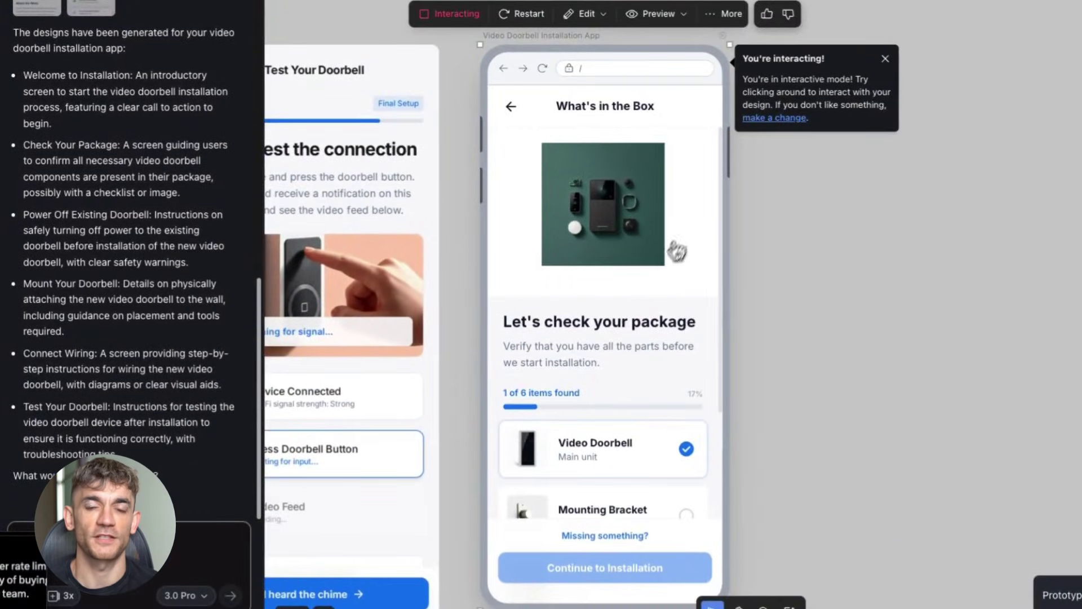
{"action": "scroll", "coordinate": [628, 417], "scroll_direction": "down", "scroll_amount": 2}
{"action": "left_click", "coordinate": [685, 450]}
{"action": "scroll", "coordinate": [682, 376], "scroll_direction": "down", "scroll_amount": 3}
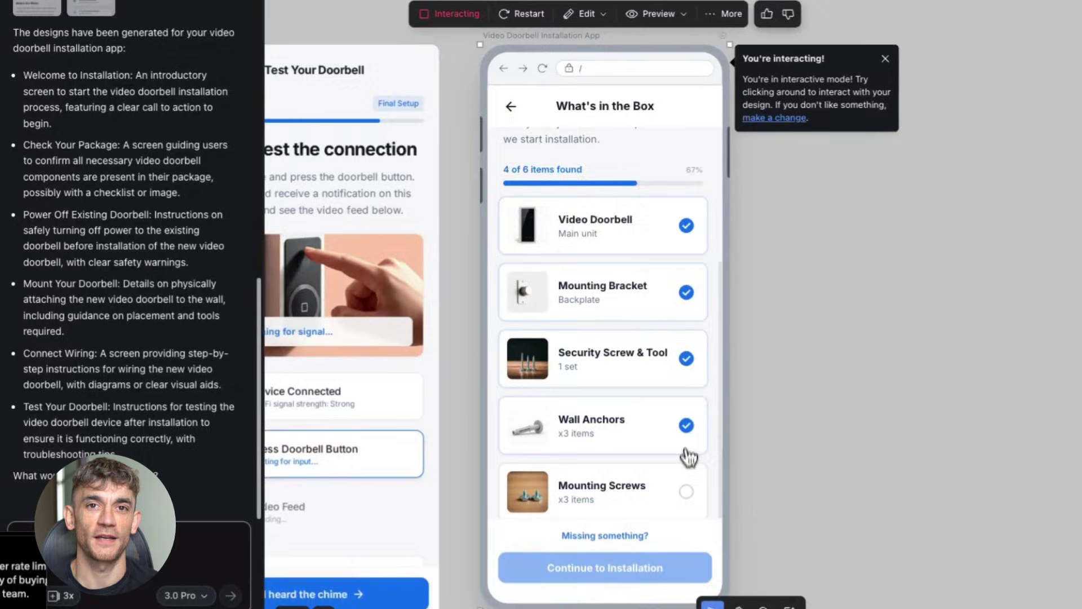
{"action": "left_click", "coordinate": [686, 490]}
{"action": "scroll", "coordinate": [687, 488], "scroll_direction": "down", "scroll_amount": 2}
{"action": "left_click", "coordinate": [652, 560]}
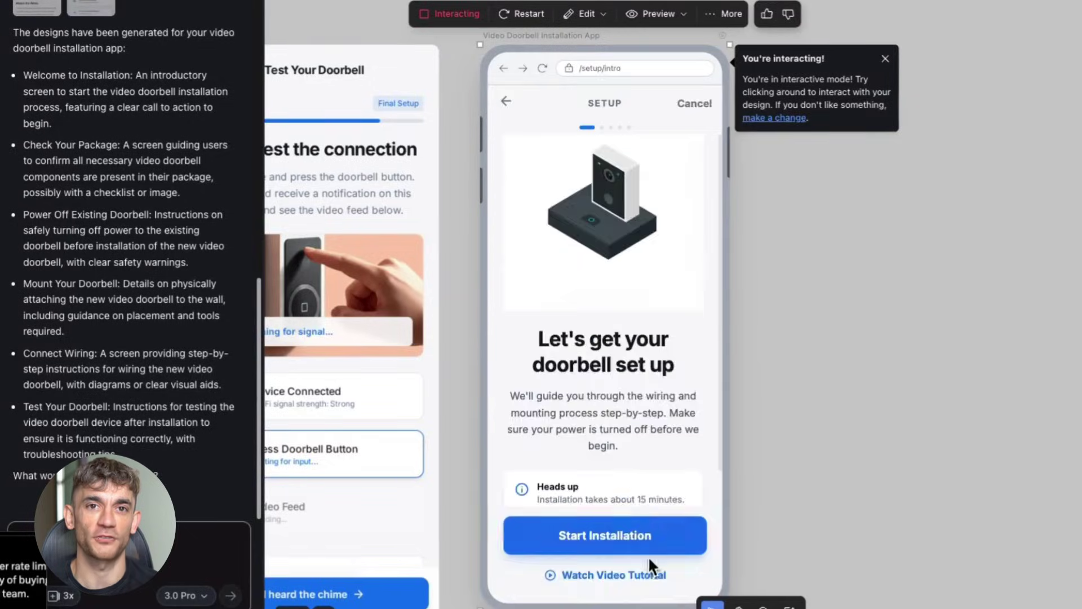
{"action": "left_click", "coordinate": [618, 530]}
{"action": "left_click", "coordinate": [586, 14]}
{"action": "left_click", "coordinate": [598, 38]}
{"action": "type", "text": "Let's add a slide in transitio"}
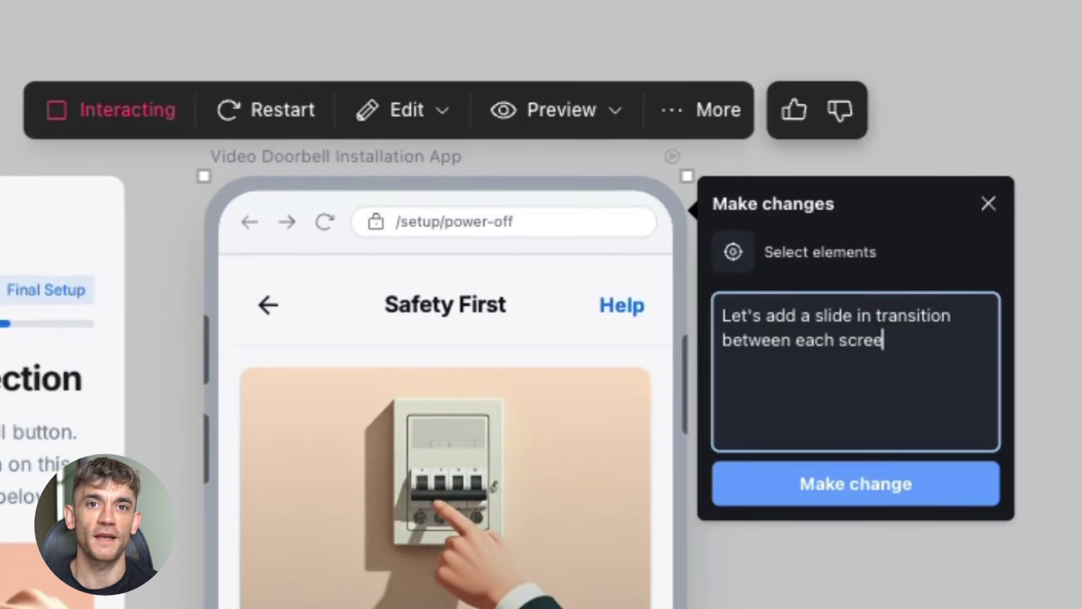
Step: Submit the slide-transition request and tick Wall Anchors and Mounting Screws in the updated prototype
{"action": "type", "text": "n between each screen"}
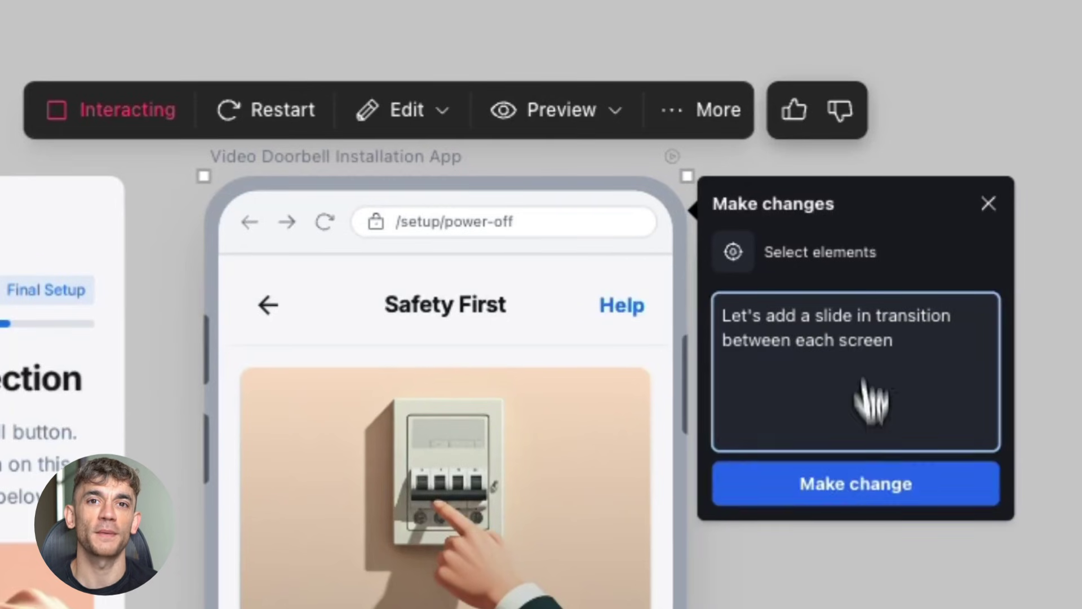
{"action": "left_click", "coordinate": [821, 487]}
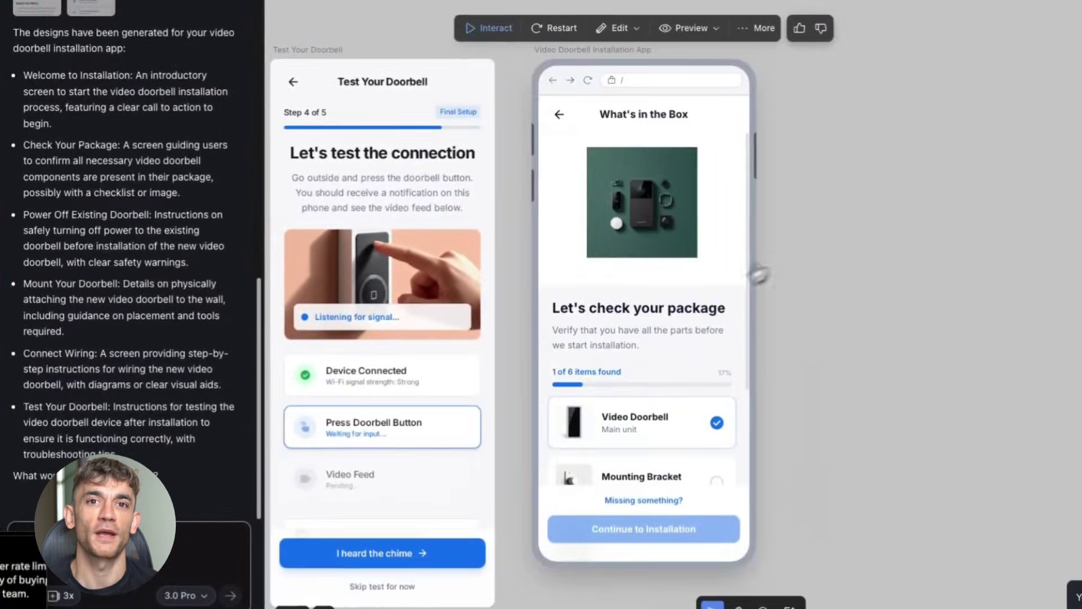
{"action": "left_click", "coordinate": [505, 29]}
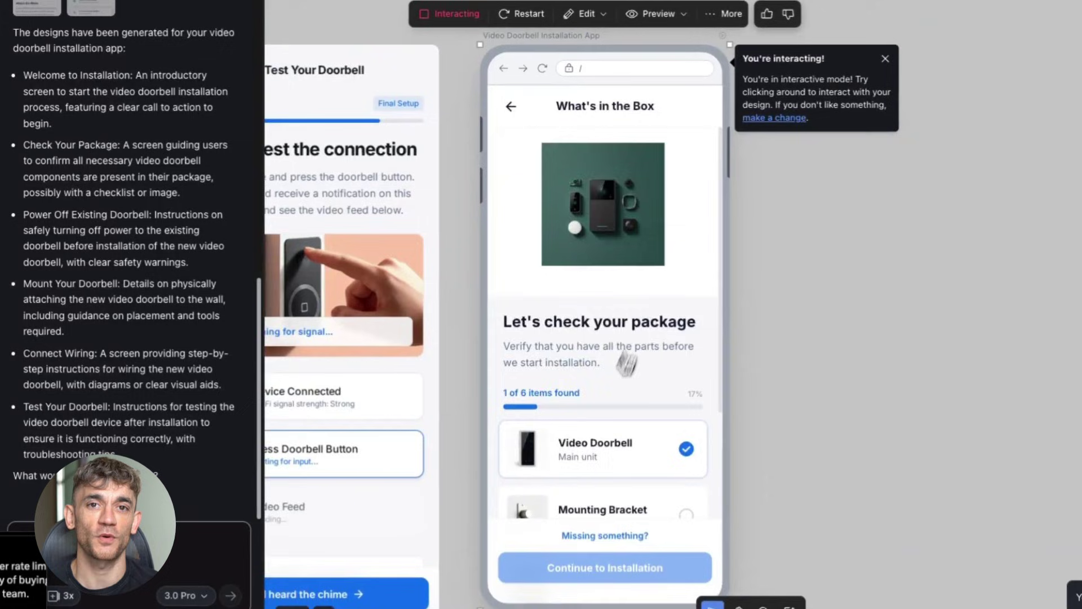
{"action": "scroll", "coordinate": [597, 401], "scroll_direction": "down", "scroll_amount": 3}
{"action": "left_click", "coordinate": [615, 493]}
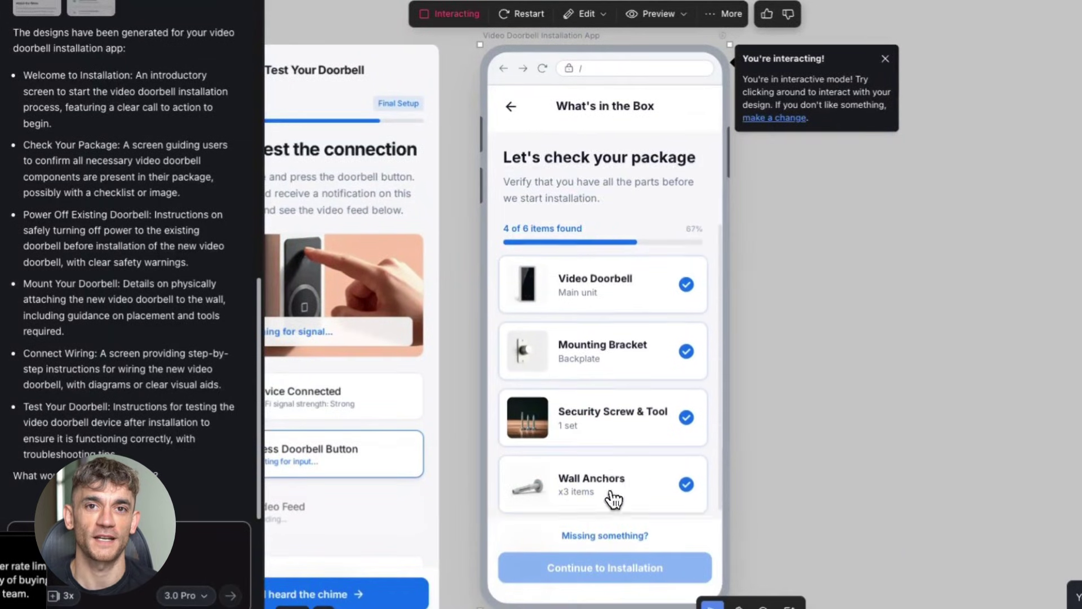
{"action": "scroll", "coordinate": [615, 485], "scroll_direction": "down", "scroll_amount": 2}
{"action": "left_click", "coordinate": [589, 568]}
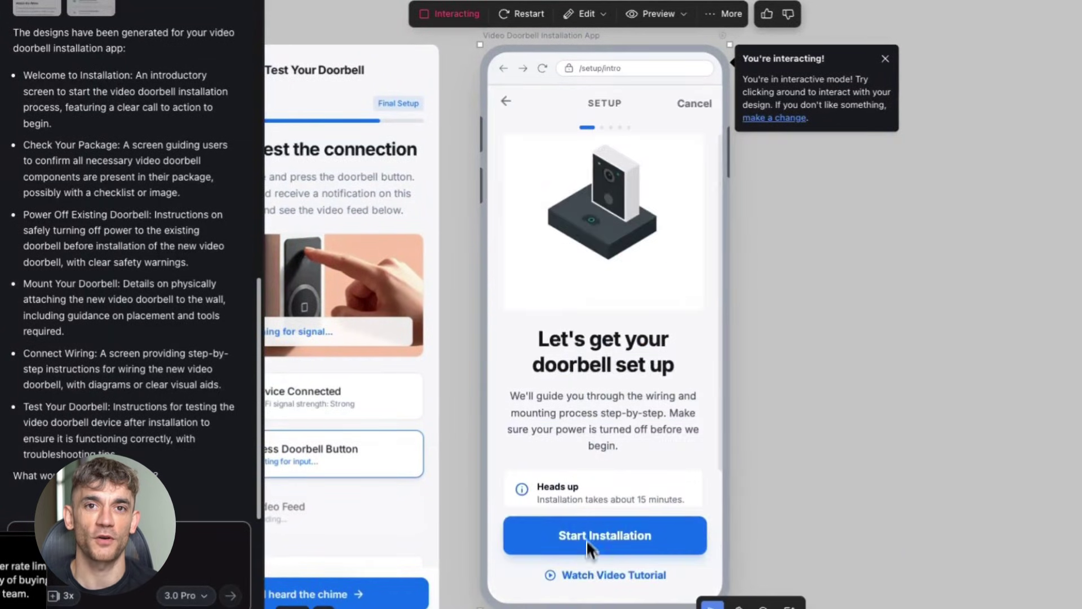
Step: Walk through the power-off and mounting steps to Wiring Setup
{"action": "left_click", "coordinate": [592, 540]}
{"action": "left_click", "coordinate": [522, 536]}
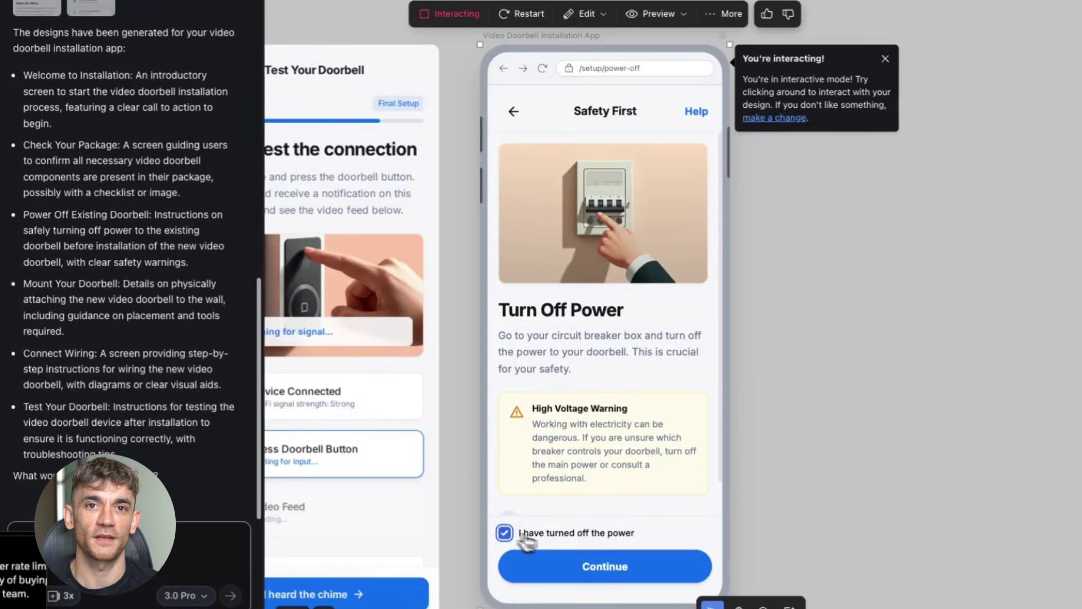
{"action": "left_click", "coordinate": [596, 568]}
{"action": "scroll", "coordinate": [594, 536], "scroll_direction": "down", "scroll_amount": 2}
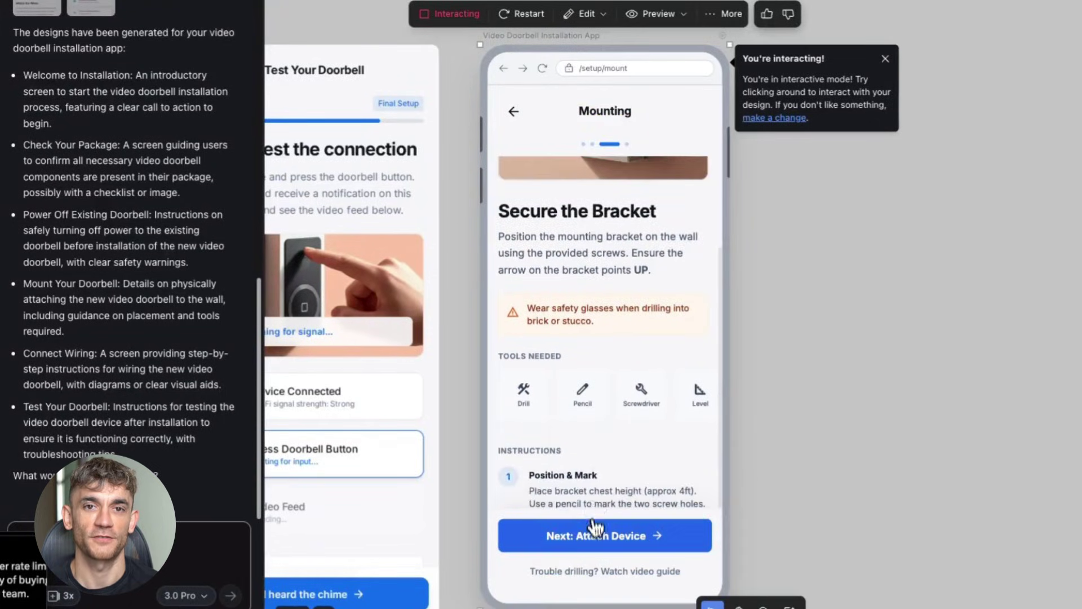
{"action": "left_click", "coordinate": [590, 532]}
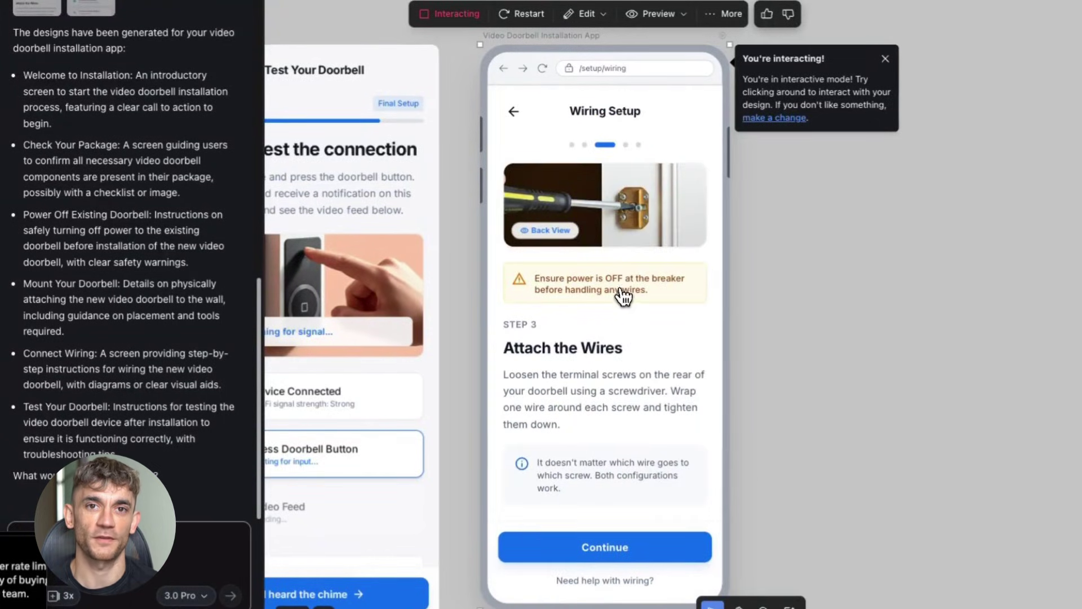
Step: Select the power warning, request 'Let's make the warning red', then advance to Secure the Bracket
{"action": "left_click", "coordinate": [758, 117]}
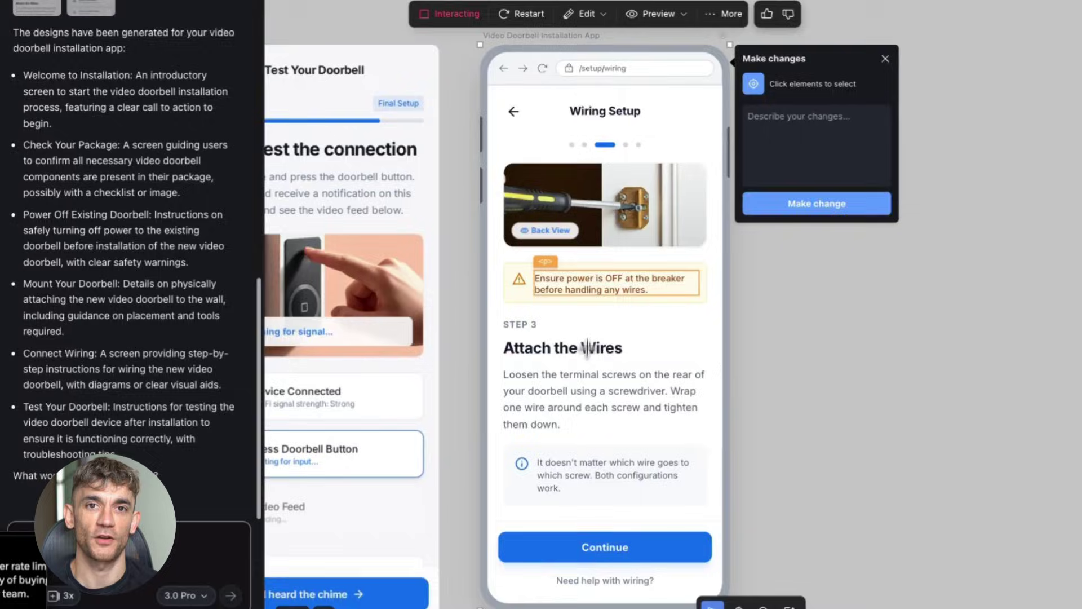
{"action": "left_click", "coordinate": [587, 291]}
{"action": "type", "text": "Let's make the "}
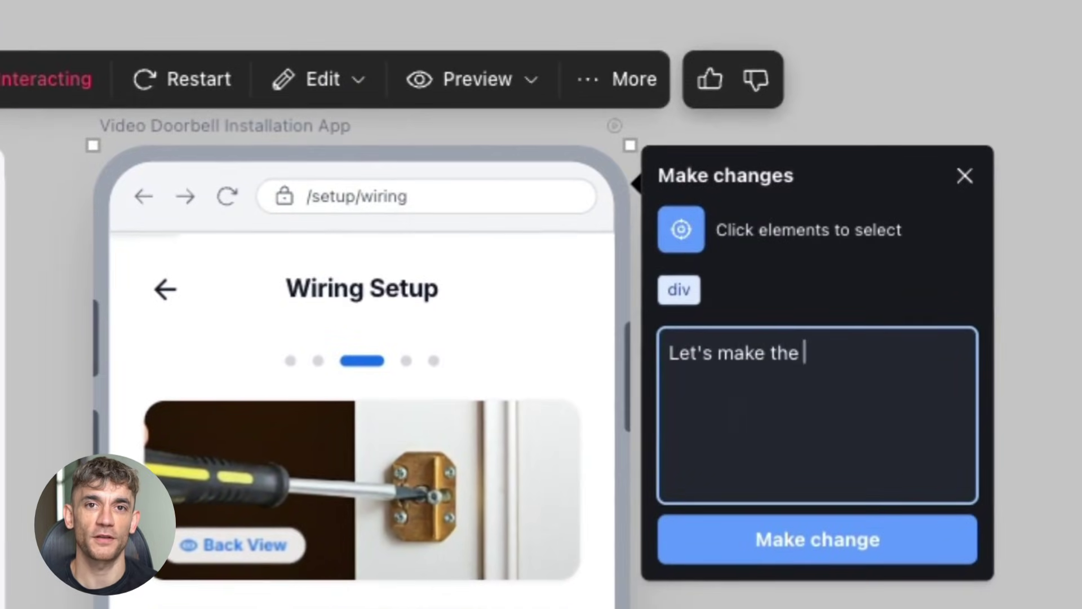
{"action": "type", "text": "warning red"}
{"action": "left_click", "coordinate": [818, 540]}
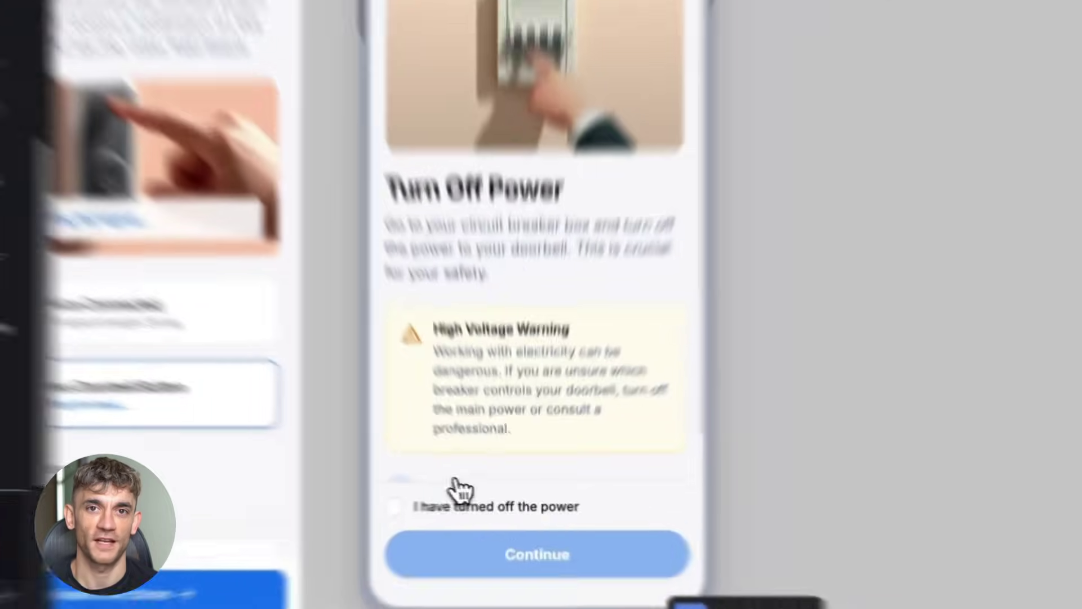
{"action": "left_click", "coordinate": [457, 504]}
{"action": "left_click", "coordinate": [456, 554]}
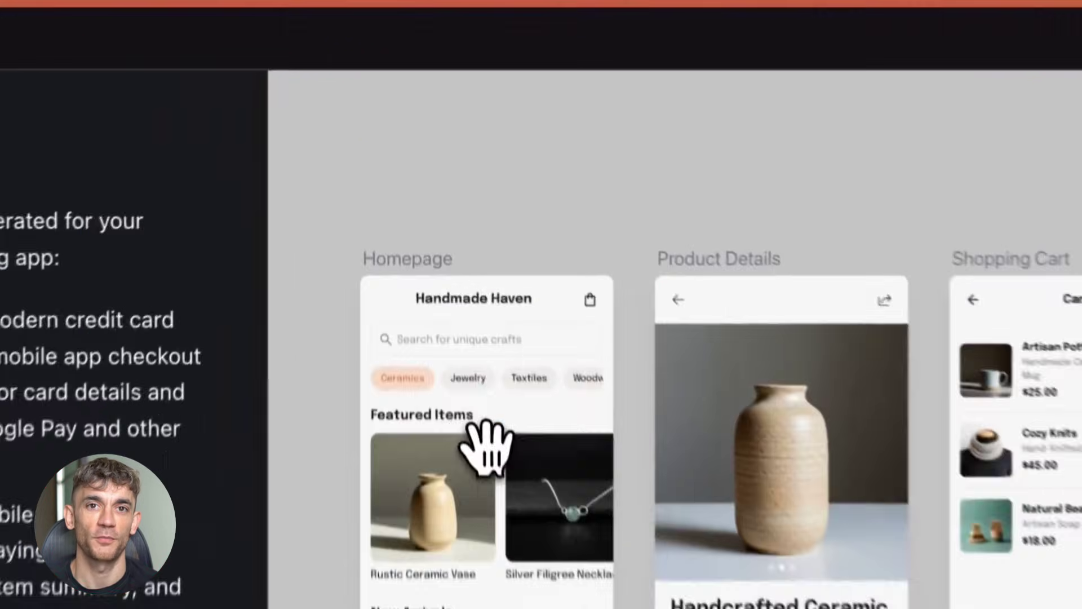
Step: Generate Homepage variants with the ability to add to cart
{"action": "left_click", "coordinate": [422, 206]}
{"action": "left_click", "coordinate": [424, 230]}
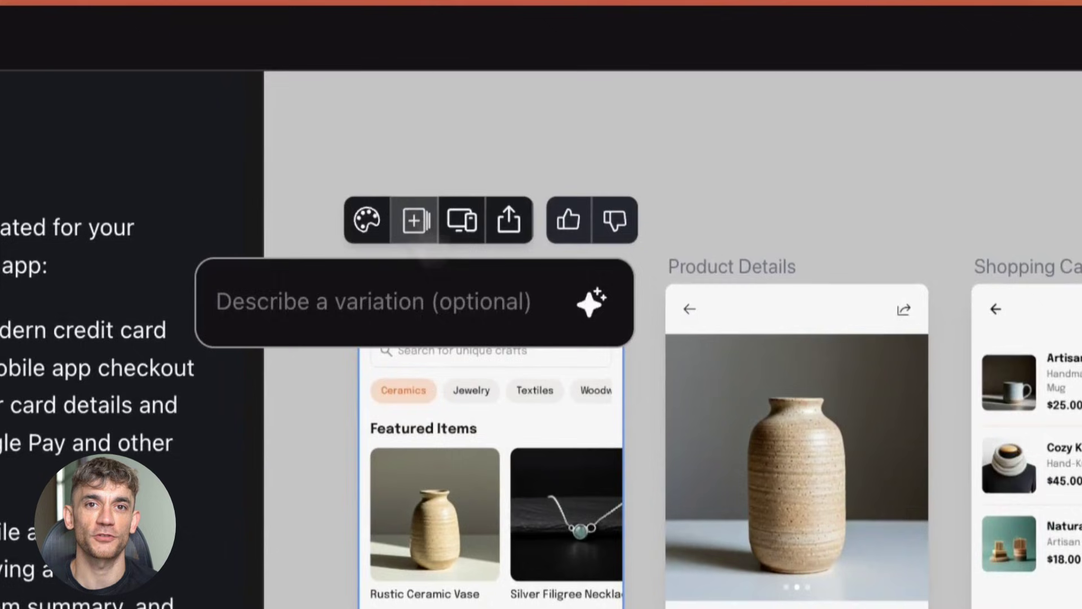
{"action": "type", "text": "ability to add to cart"}
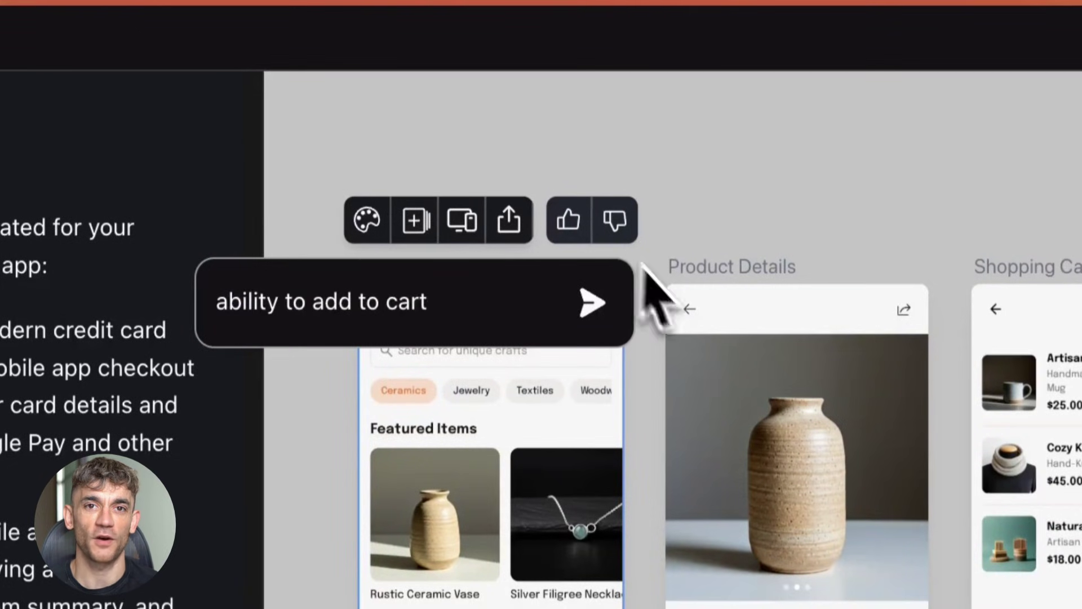
{"action": "left_click", "coordinate": [596, 305]}
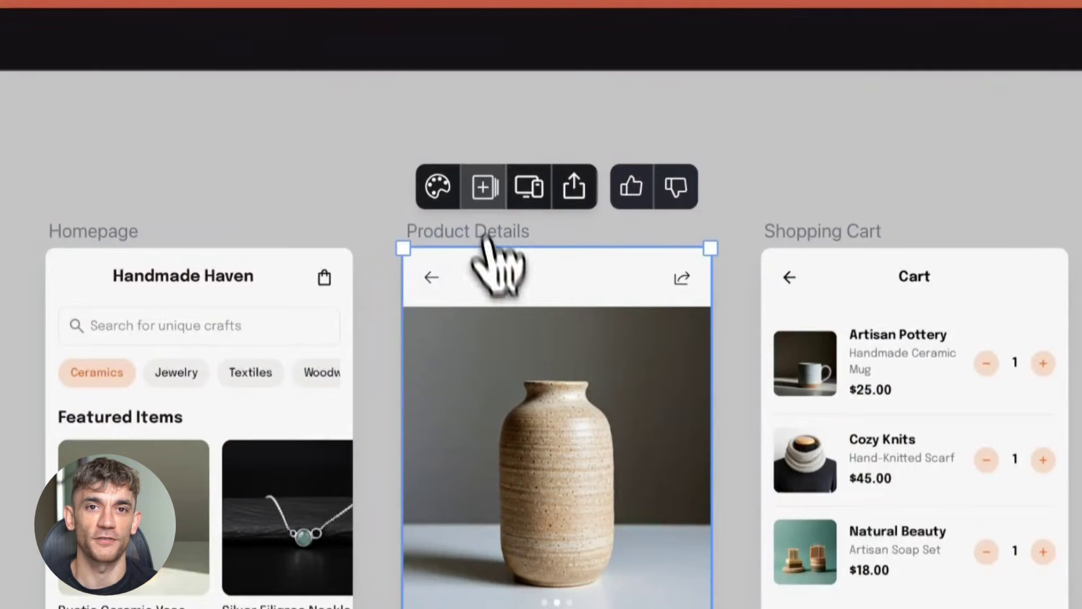
Step: Generate Product Details variants showing reviews and Order Confirmation variants that encourage continued shopping
{"action": "left_click", "coordinate": [485, 189]}
{"action": "type", "text": "show reviews"}
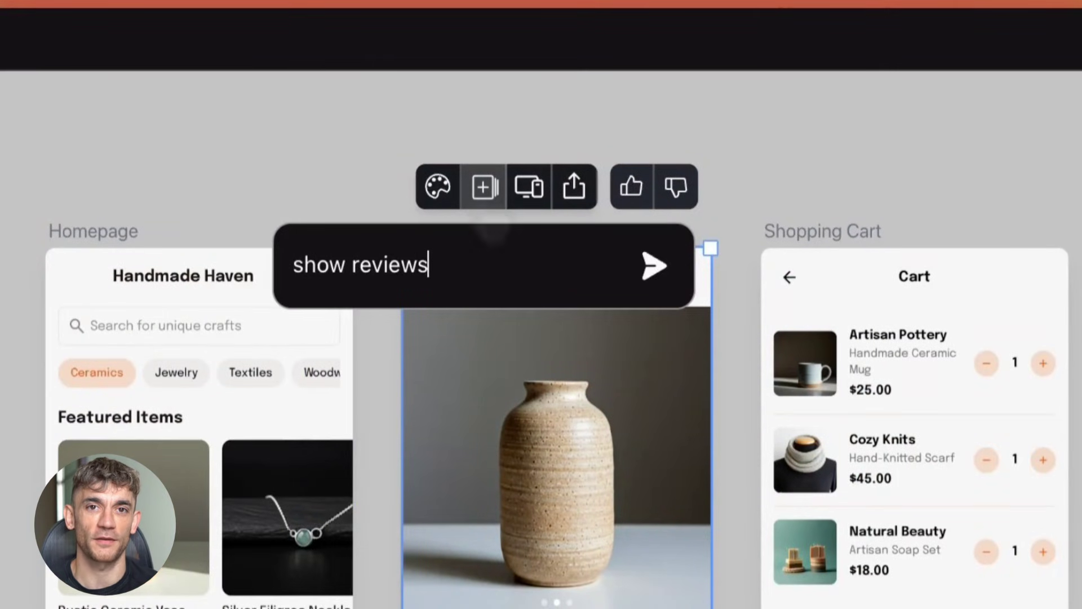
{"action": "key", "text": "Return"}
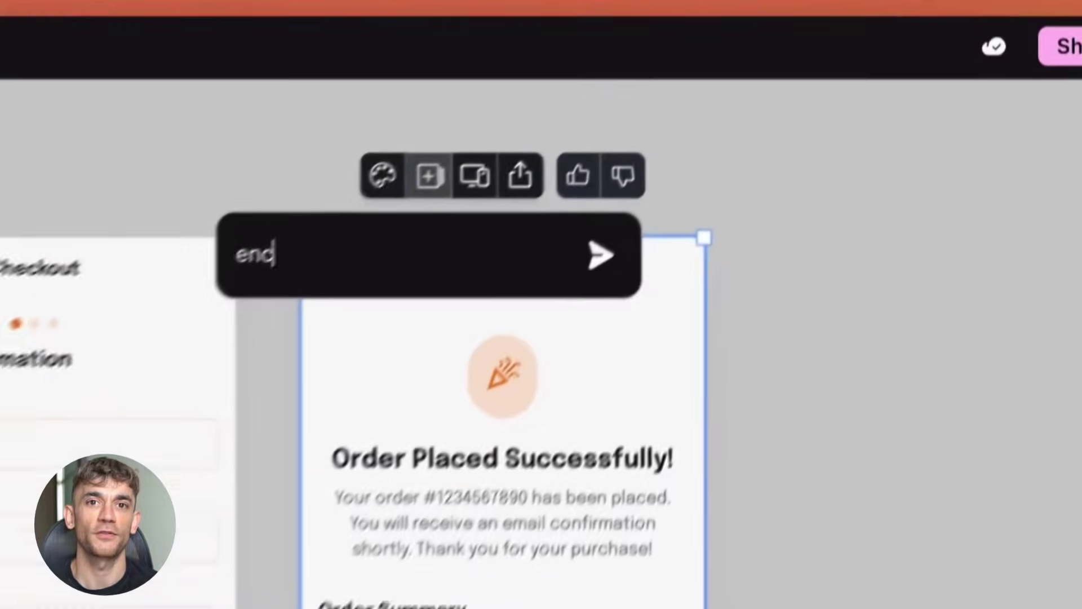
{"action": "type", "text": "ourage"}
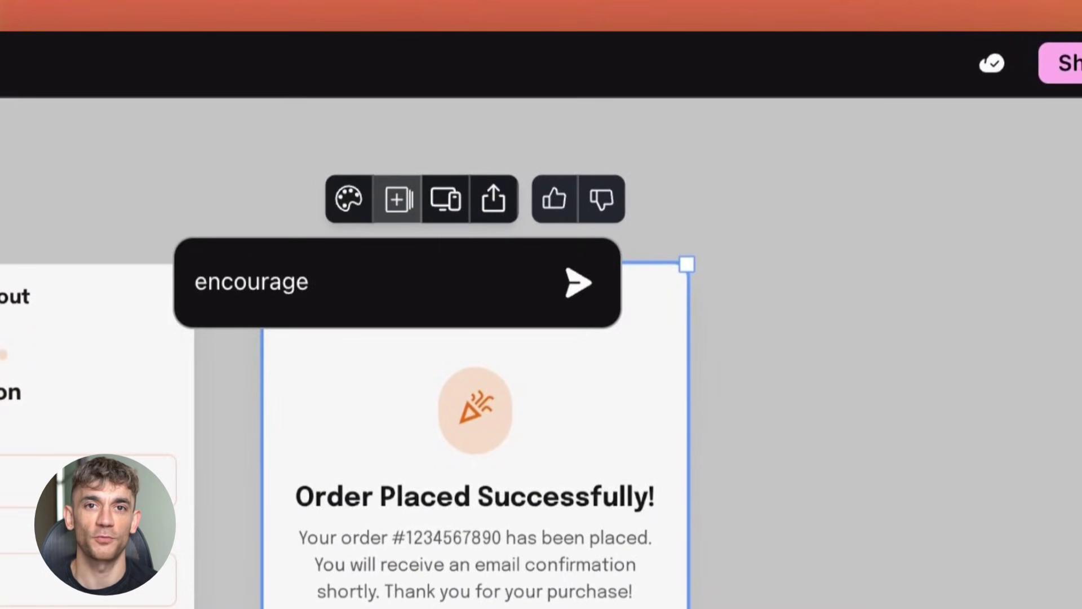
{"action": "type", "text": " continued shopping"}
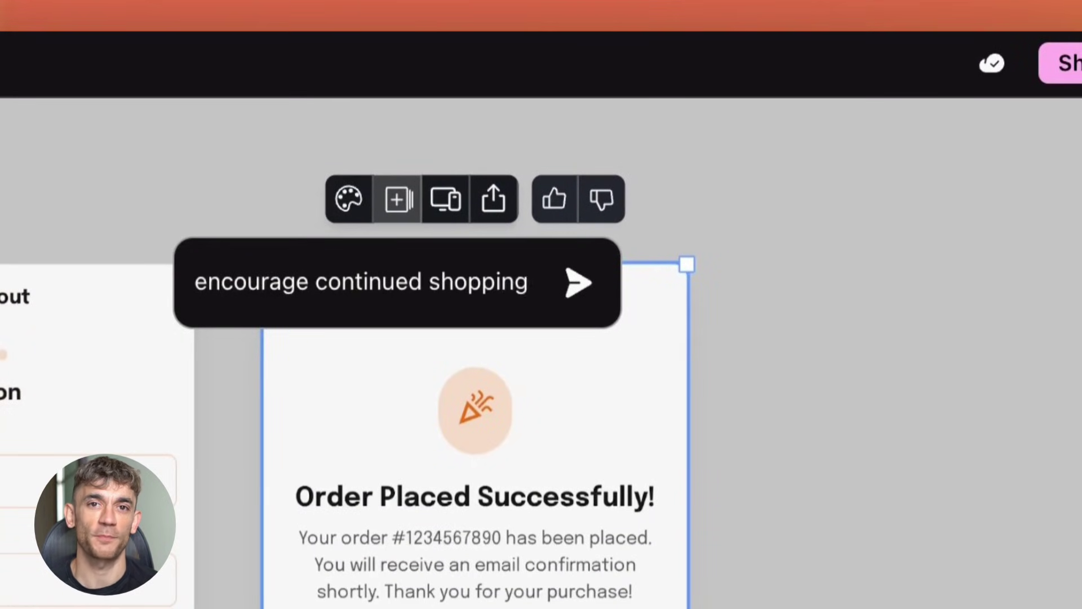
{"action": "key", "text": "Return"}
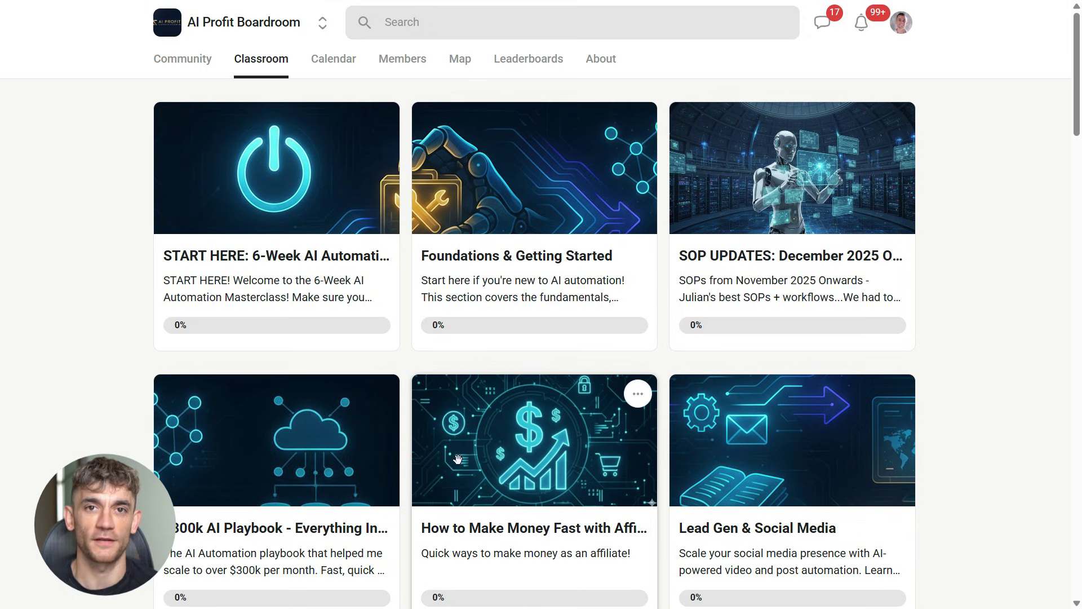
Step: Scroll through the AI Profit Boardroom Classroom course list
{"action": "scroll", "coordinate": [1032, 363], "scroll_direction": "down", "scroll_amount": 4}
{"action": "scroll", "coordinate": [902, 282], "scroll_direction": "down", "scroll_amount": 4}
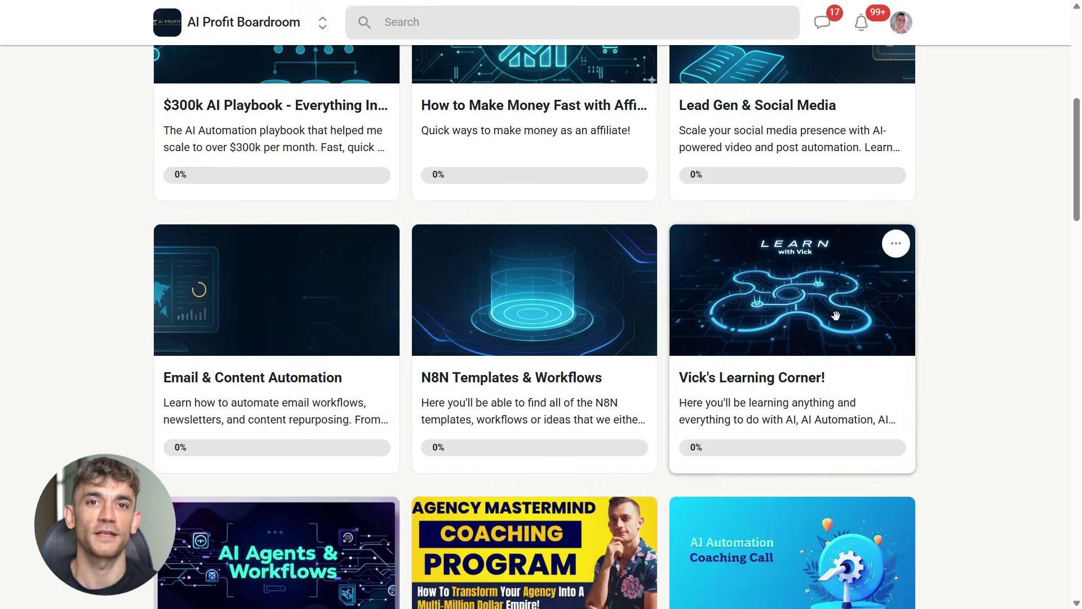
{"action": "scroll", "coordinate": [328, 327], "scroll_direction": "down", "scroll_amount": 4}
{"action": "scroll", "coordinate": [327, 327], "scroll_direction": "down", "scroll_amount": 1}
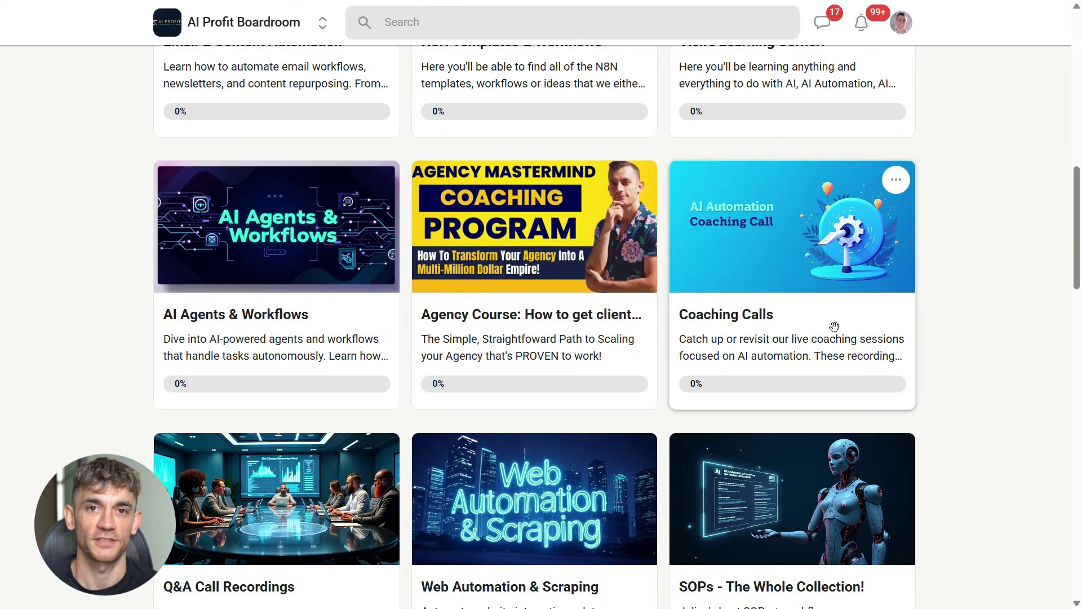
{"action": "scroll", "coordinate": [678, 380], "scroll_direction": "down", "scroll_amount": 3}
{"action": "scroll", "coordinate": [846, 429], "scroll_direction": "down", "scroll_amount": 3}
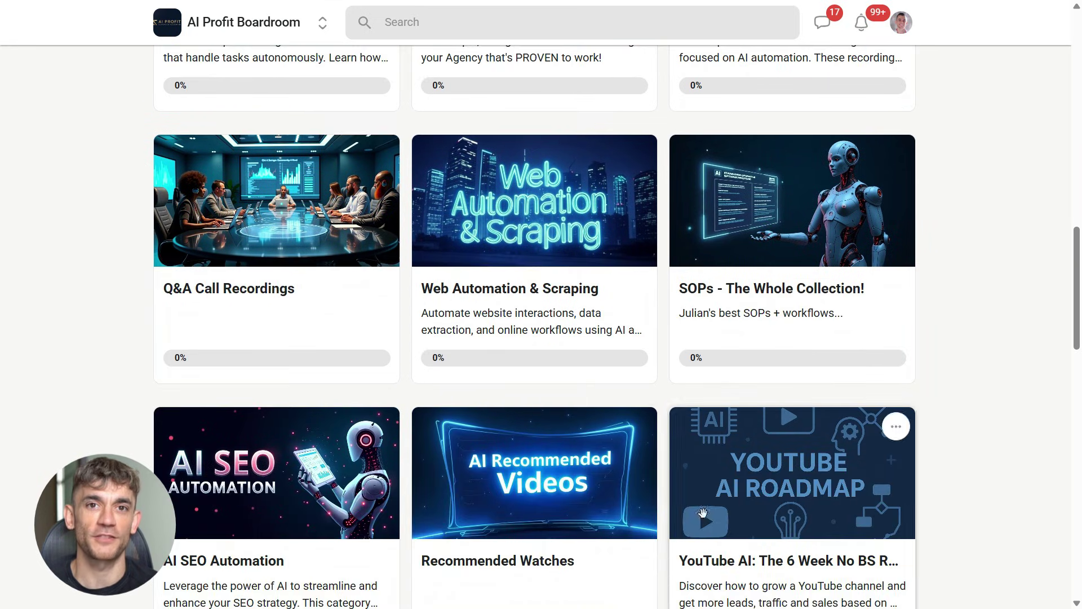
{"action": "scroll", "coordinate": [737, 442], "scroll_direction": "up", "scroll_amount": 8}
{"action": "scroll", "coordinate": [701, 411], "scroll_direction": "up", "scroll_amount": 7}
{"action": "scroll", "coordinate": [701, 411], "scroll_direction": "up", "scroll_amount": 5}
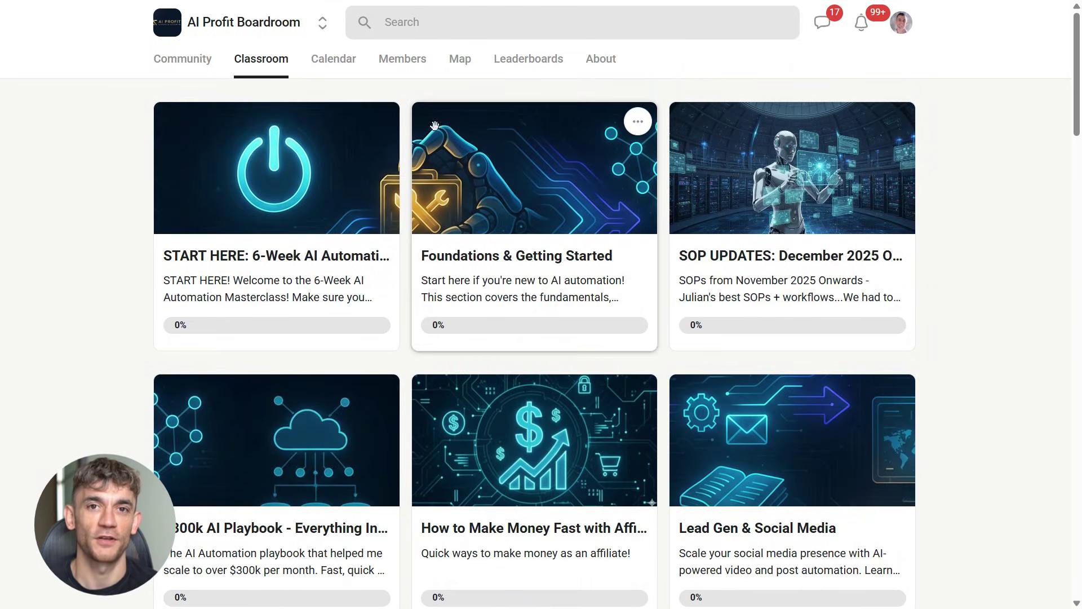
Step: Open the About page, select the community description, and scroll through the pricing and sales text
{"action": "left_click", "coordinate": [603, 58]}
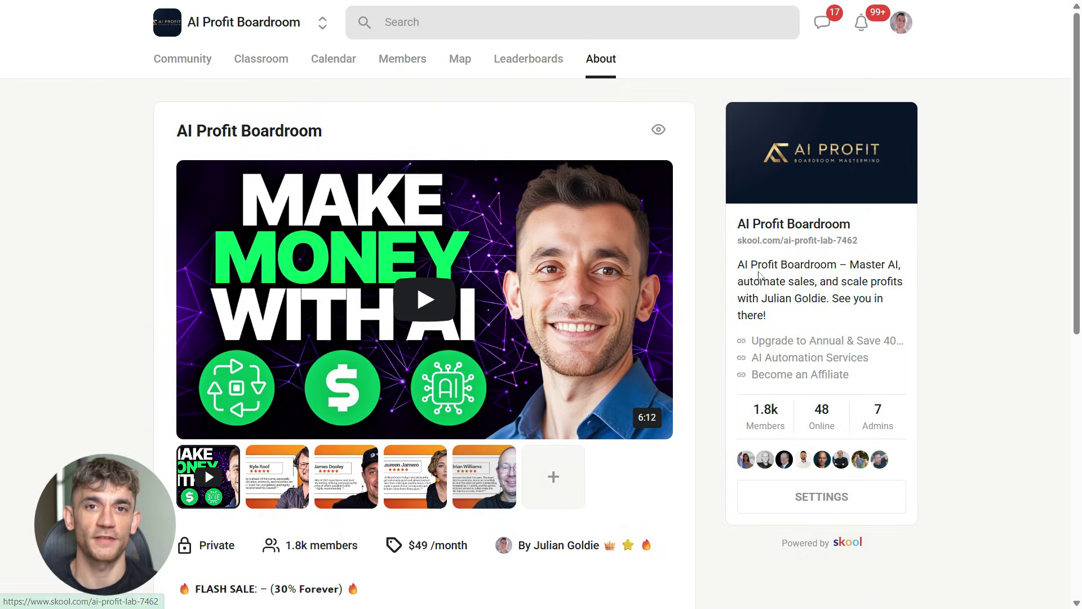
{"action": "triple_click", "coordinate": [755, 267]}
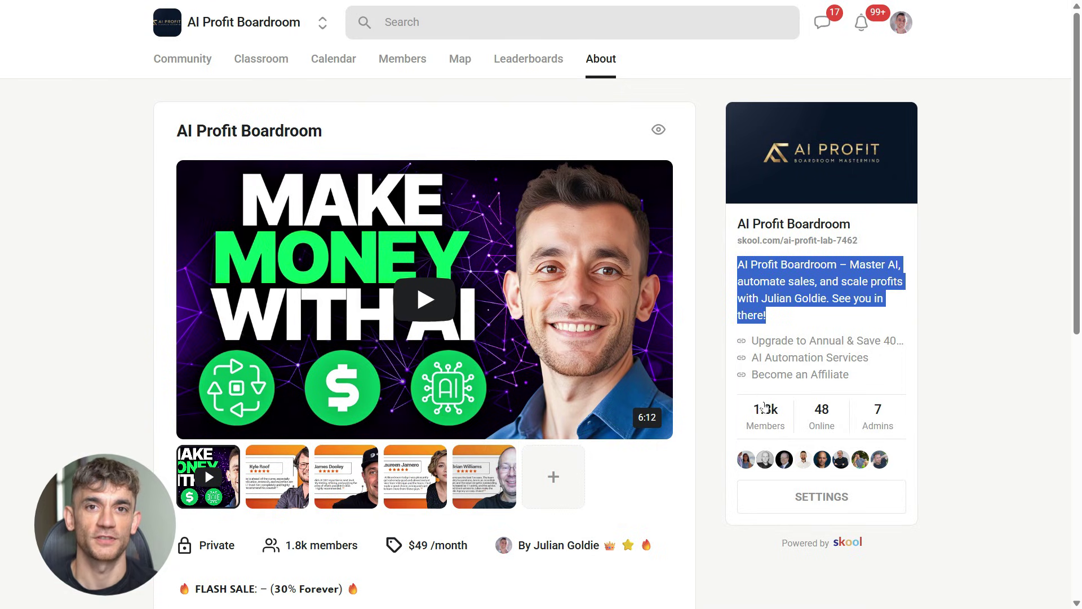
{"action": "scroll", "coordinate": [758, 396], "scroll_direction": "down", "scroll_amount": 4}
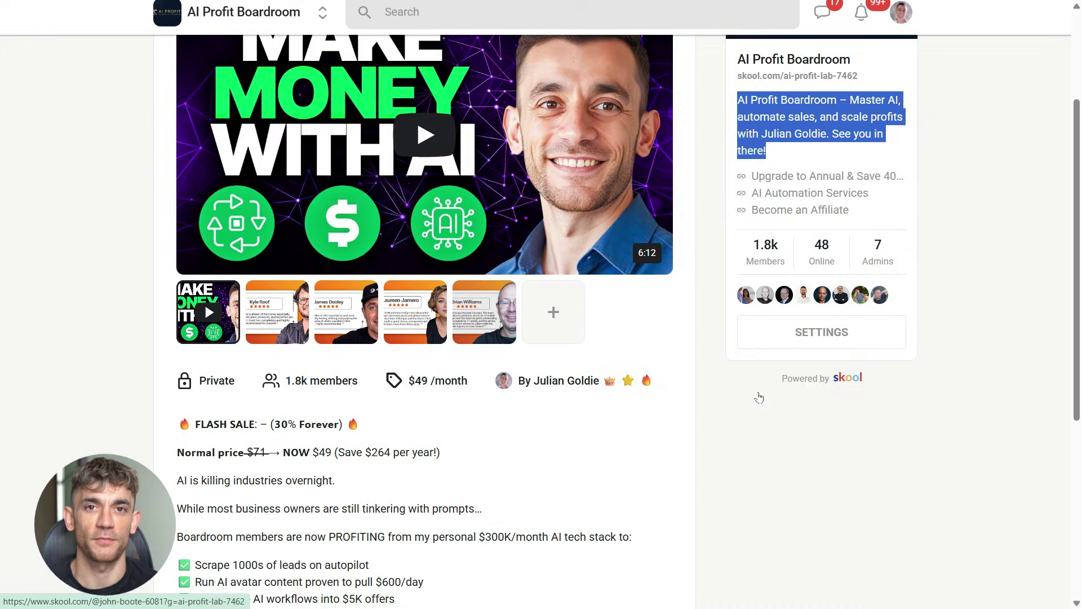
{"action": "scroll", "coordinate": [744, 387], "scroll_direction": "down", "scroll_amount": 2}
{"action": "scroll", "coordinate": [725, 382], "scroll_direction": "down", "scroll_amount": 1}
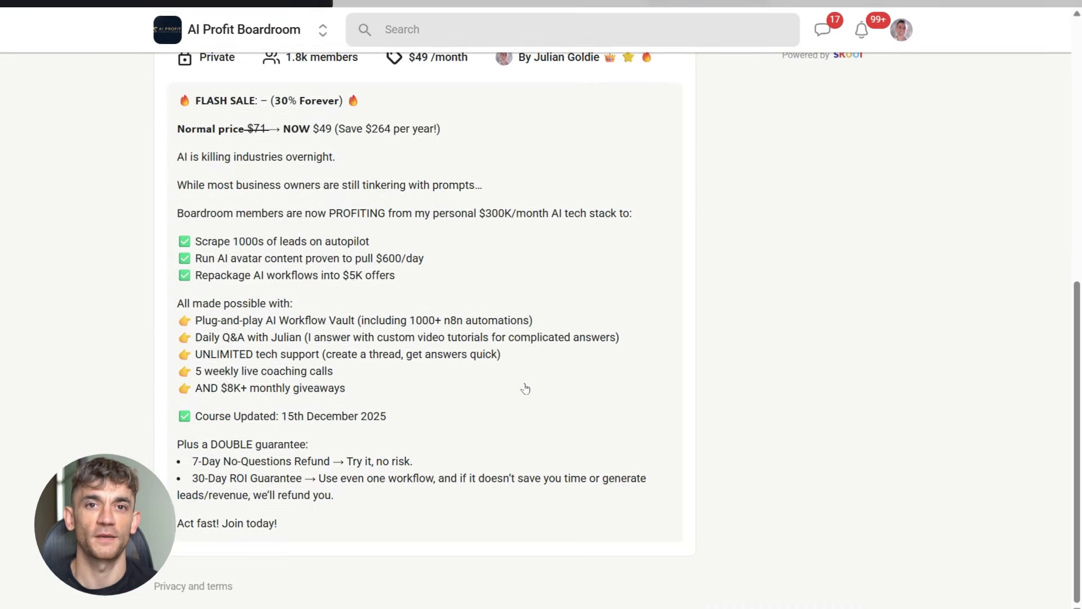
Step: Scroll the canvas and check the design model list without changing it
{"action": "scroll", "coordinate": [241, 276], "scroll_direction": "down", "scroll_amount": 5}
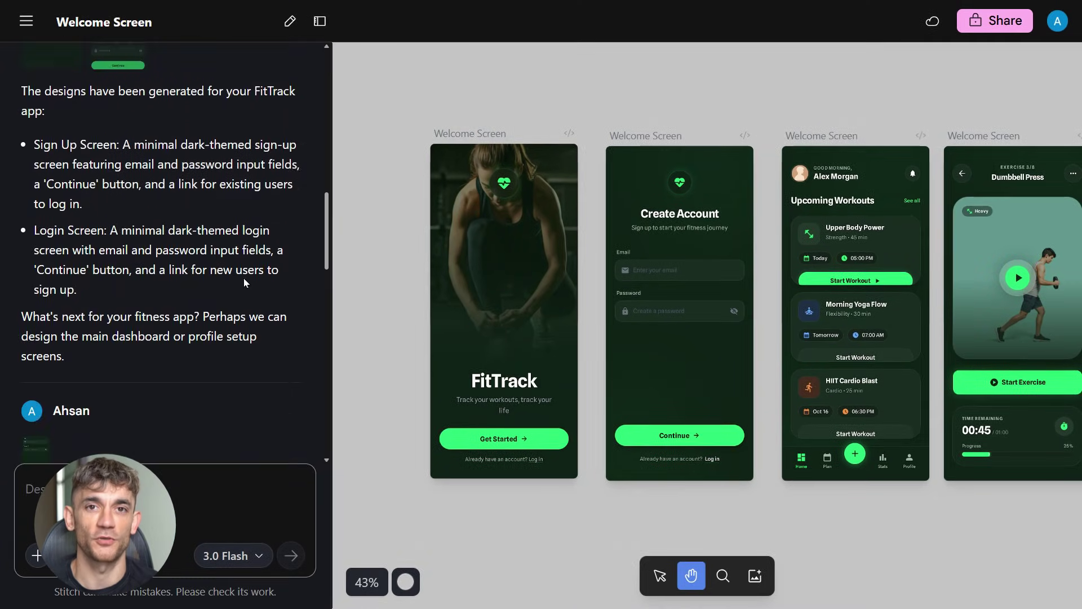
{"action": "scroll", "coordinate": [244, 279], "scroll_direction": "down", "scroll_amount": 5}
{"action": "scroll", "coordinate": [243, 278], "scroll_direction": "down", "scroll_amount": 4}
{"action": "left_click", "coordinate": [258, 550]}
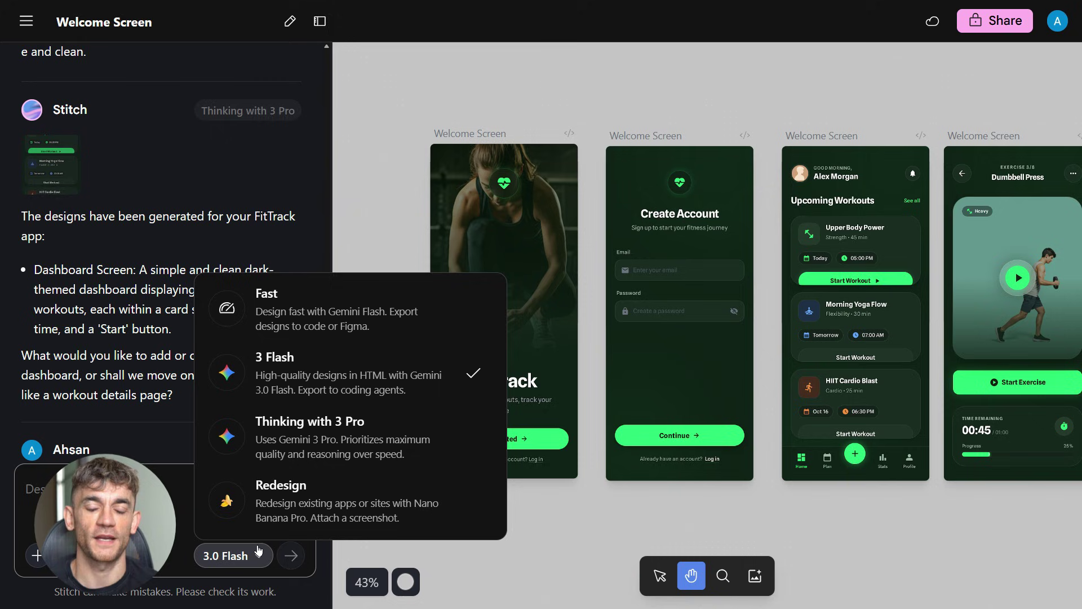
{"action": "left_click", "coordinate": [258, 550]}
{"action": "scroll", "coordinate": [169, 254], "scroll_direction": "down", "scroll_amount": 5}
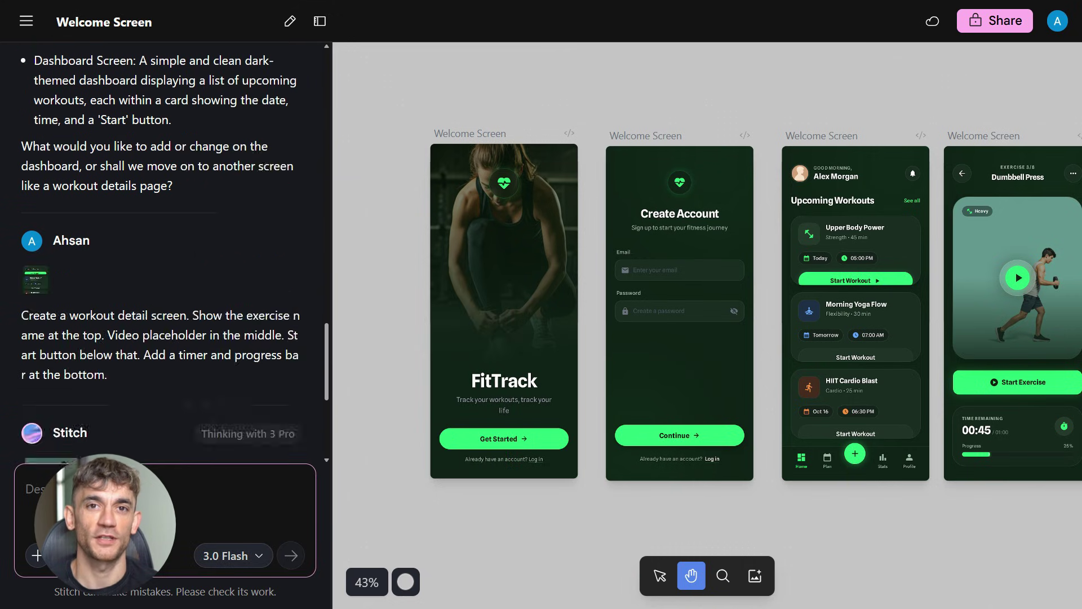
{"action": "scroll", "coordinate": [169, 253], "scroll_direction": "down", "scroll_amount": 5}
Step: Switch the FitTrack welcome screen to tablet size and drag Create Account off it
{"action": "left_click", "coordinate": [434, 381]}
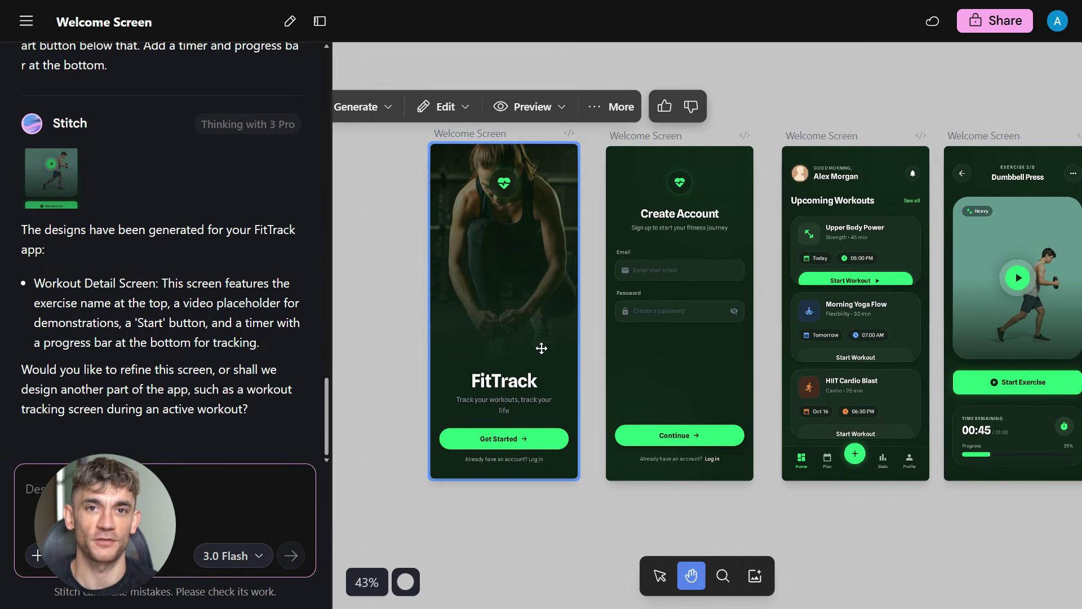
{"action": "left_click", "coordinate": [537, 115]}
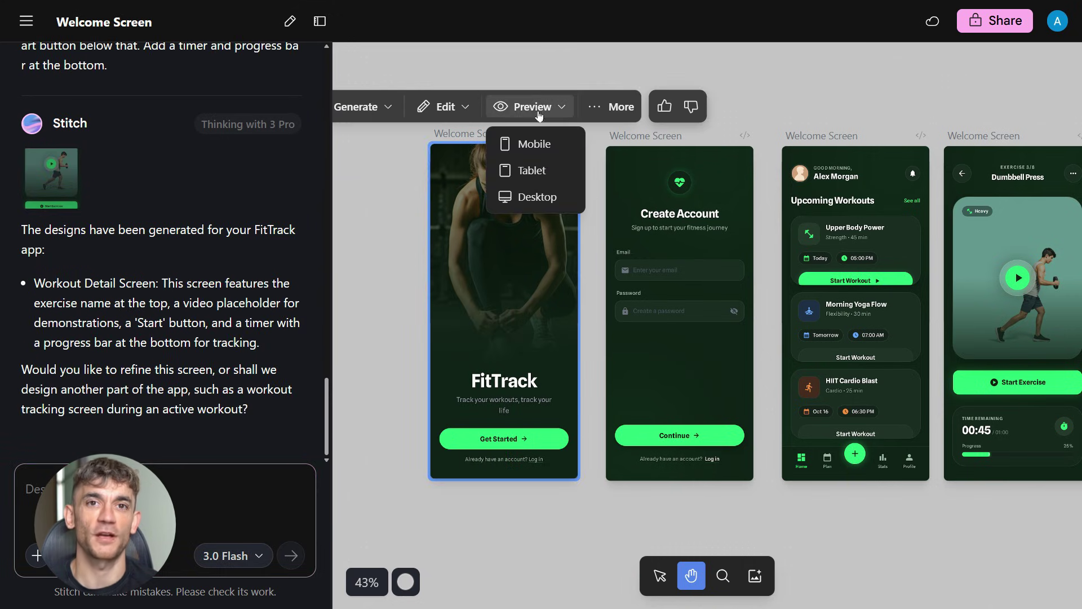
{"action": "left_click", "coordinate": [545, 169]}
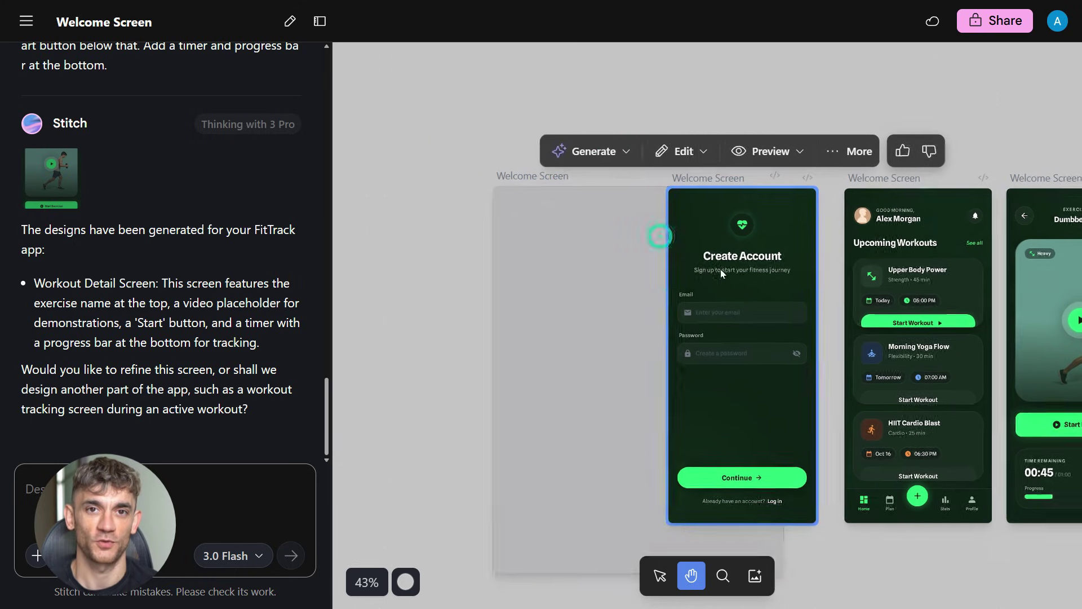
{"action": "key", "text": "Escape"}
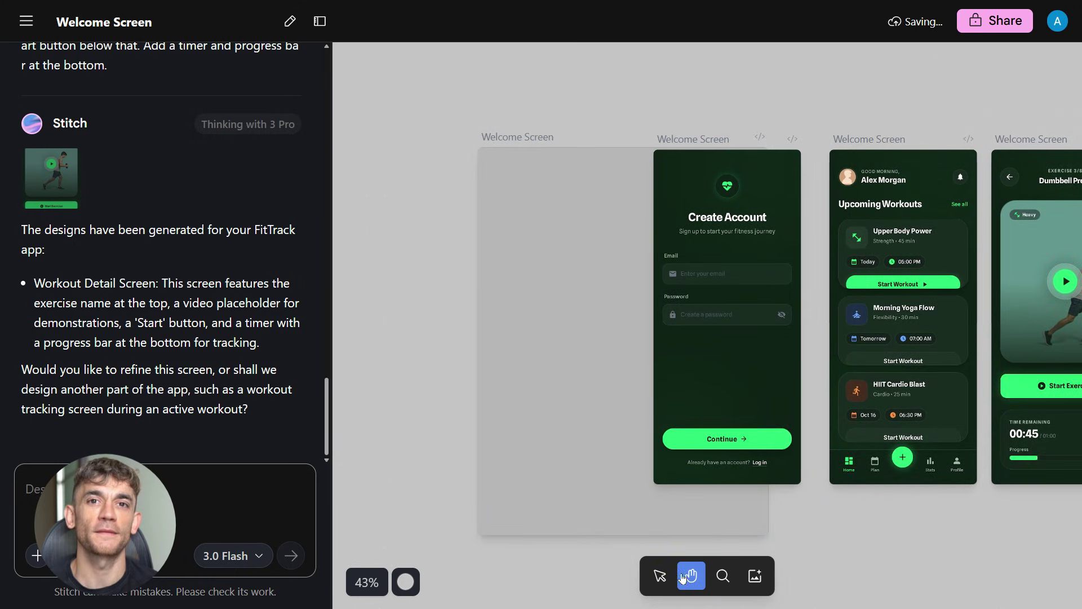
{"action": "mouse_move", "coordinate": [545, 296]}
{"action": "left_mouse_down"}
{"action": "mouse_move", "coordinate": [451, 290]}
{"action": "mouse_move", "coordinate": [478, 309]}
{"action": "left_mouse_up"}
{"action": "mouse_move", "coordinate": [623, 367]}
{"action": "left_mouse_down"}
{"action": "mouse_move", "coordinate": [782, 488]}
{"action": "mouse_move", "coordinate": [737, 462]}
{"action": "left_mouse_up"}
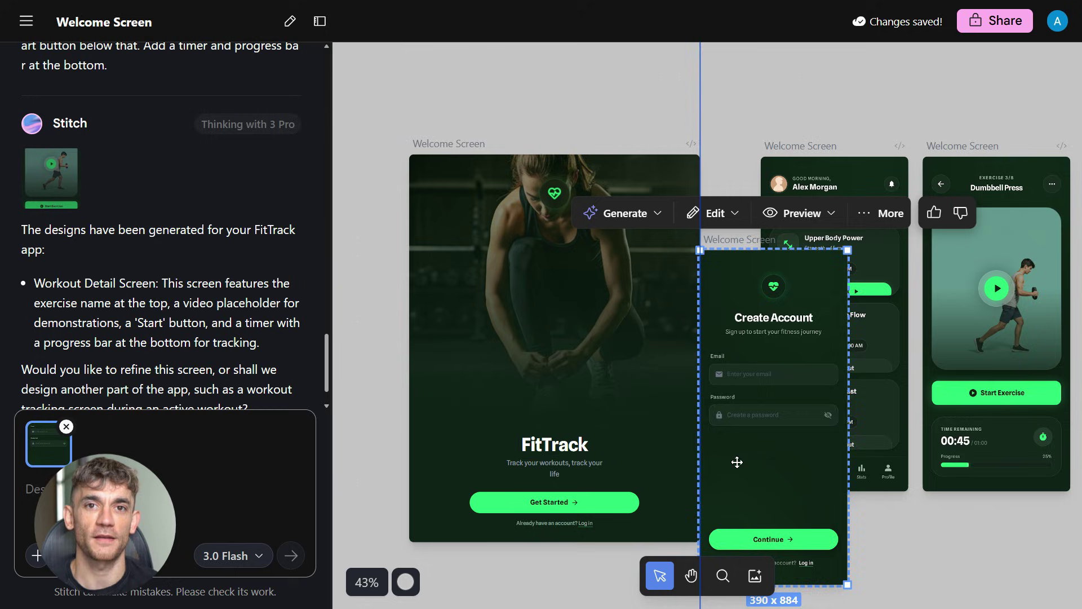
Step: Place Create Account beside the welcome screen and switch it to tablet size
{"action": "scroll", "coordinate": [731, 451], "scroll_direction": "down", "scroll_amount": 2}
{"action": "scroll", "coordinate": [705, 400], "scroll_direction": "down", "scroll_amount": 2}
{"action": "scroll", "coordinate": [675, 350], "scroll_direction": "down", "scroll_amount": 3}
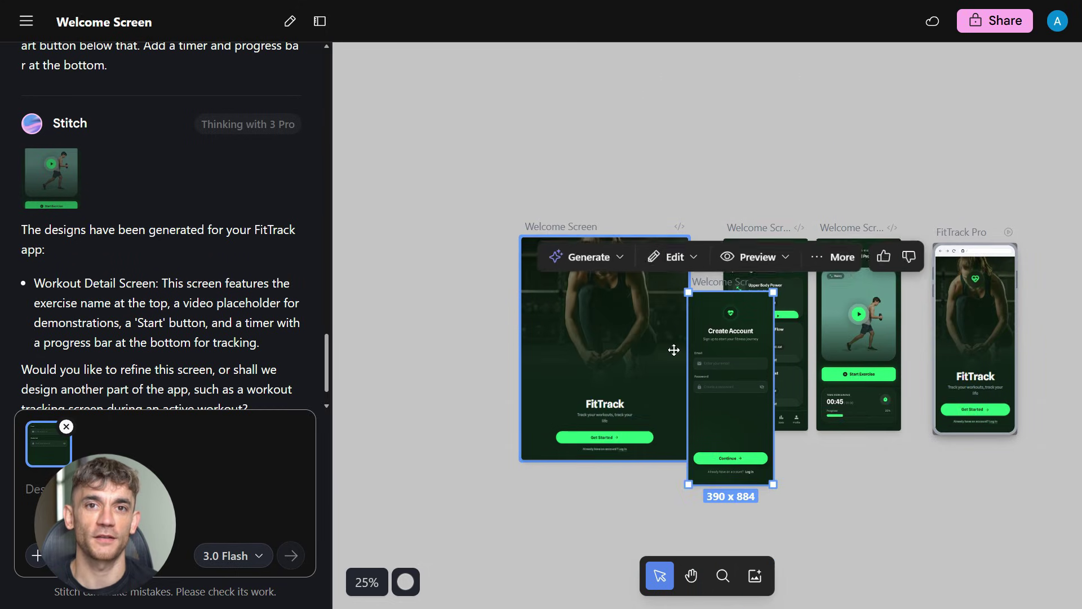
{"action": "left_click_drag", "start_coordinate": [624, 337], "coordinate": [476, 326]}
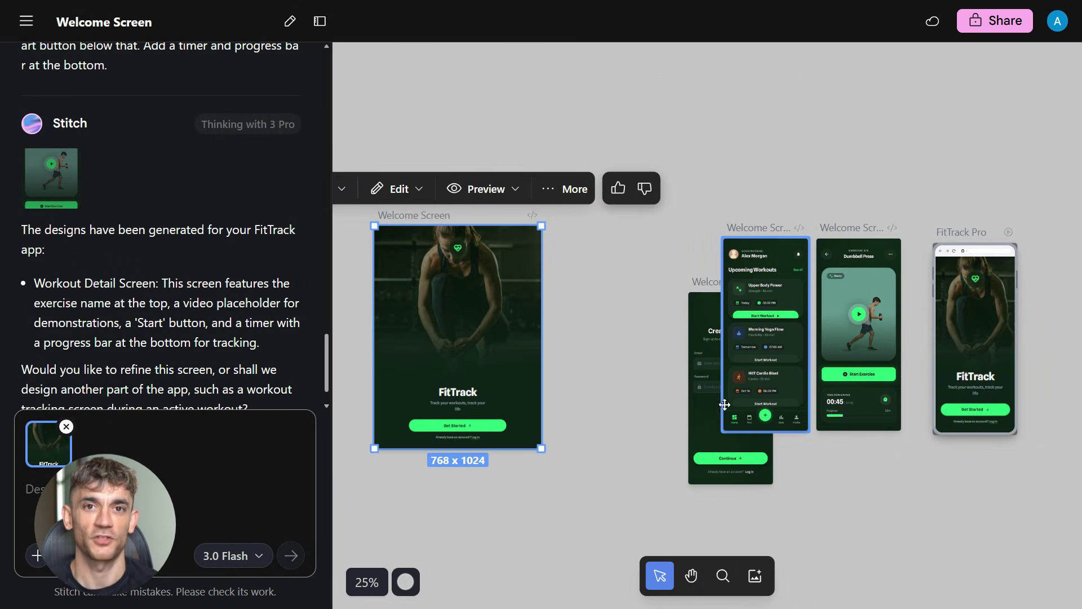
{"action": "left_click_drag", "start_coordinate": [704, 392], "coordinate": [588, 316]}
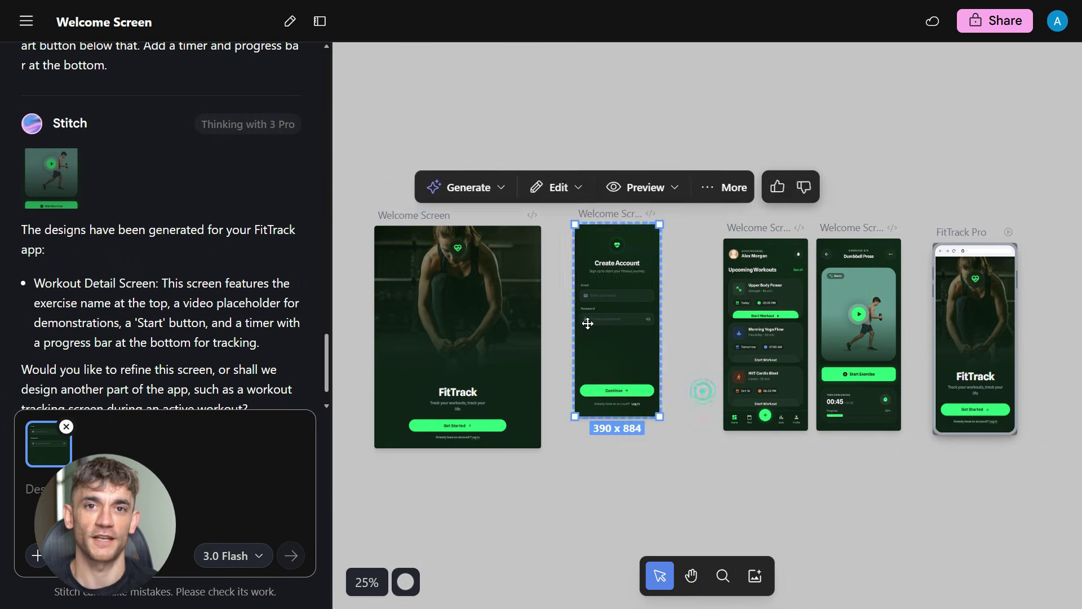
{"action": "left_click", "coordinate": [667, 188]}
{"action": "left_click", "coordinate": [660, 245]}
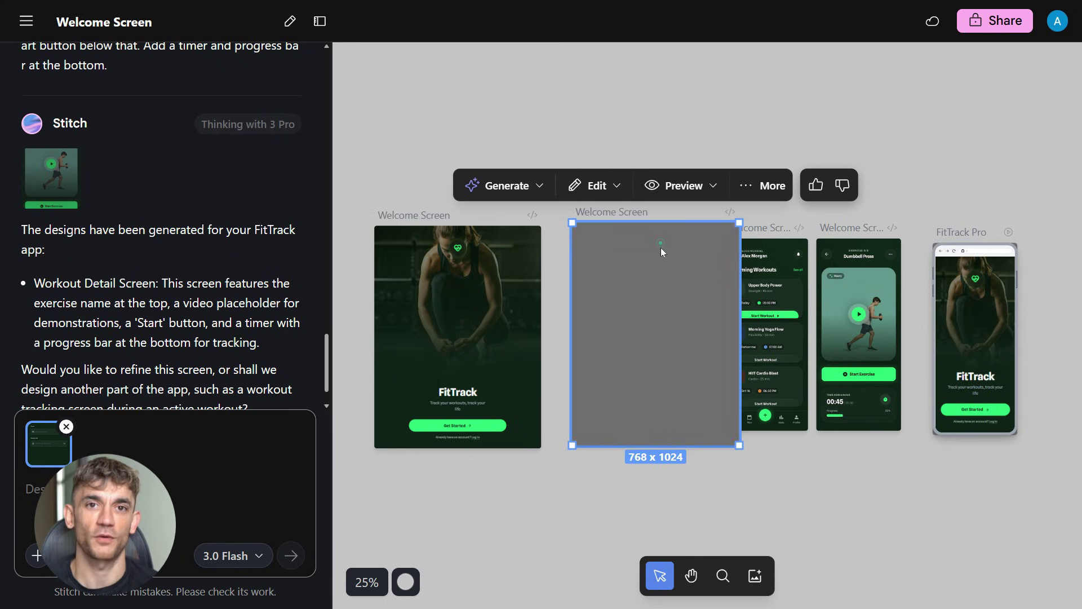
Step: Align the tablet Create Account and welcome screens side by side, then select Upcoming Workouts
{"action": "left_click_drag", "start_coordinate": [625, 332], "coordinate": [623, 338]}
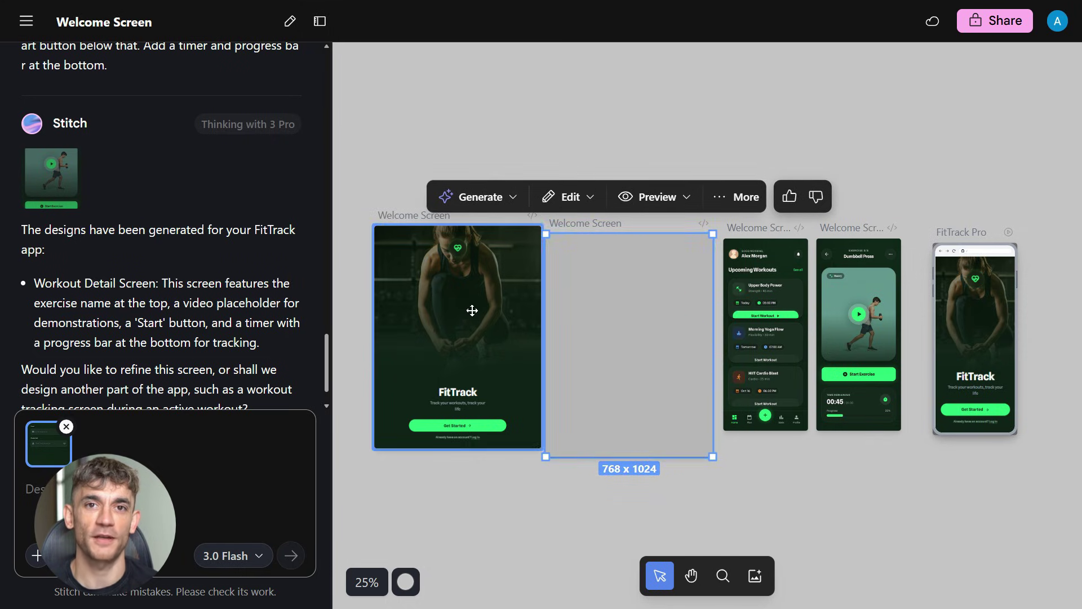
{"action": "left_click_drag", "start_coordinate": [472, 310], "coordinate": [431, 309]}
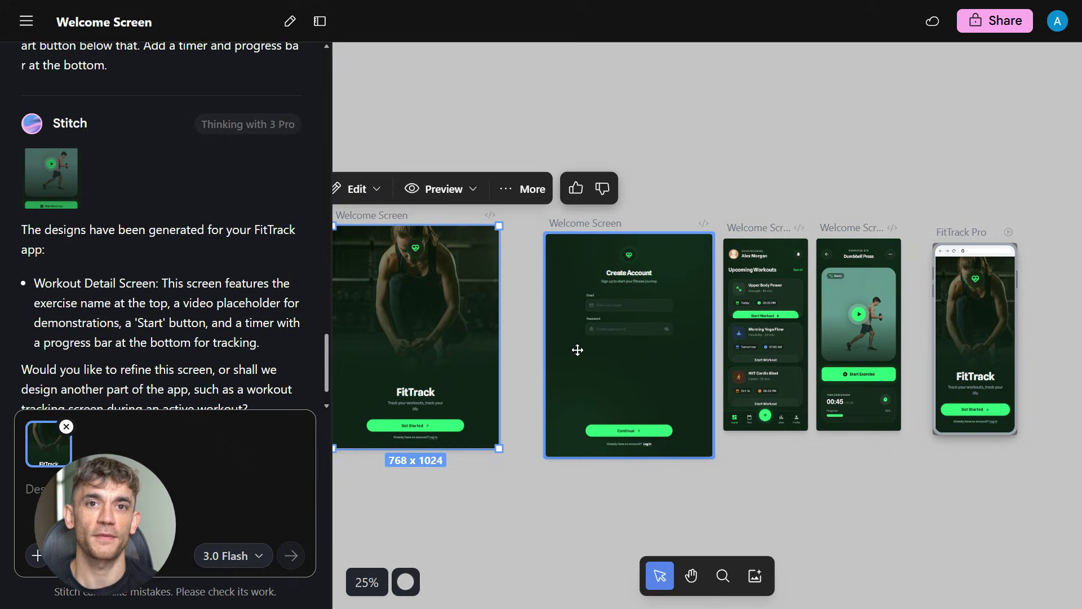
{"action": "left_click_drag", "start_coordinate": [577, 350], "coordinate": [549, 331]}
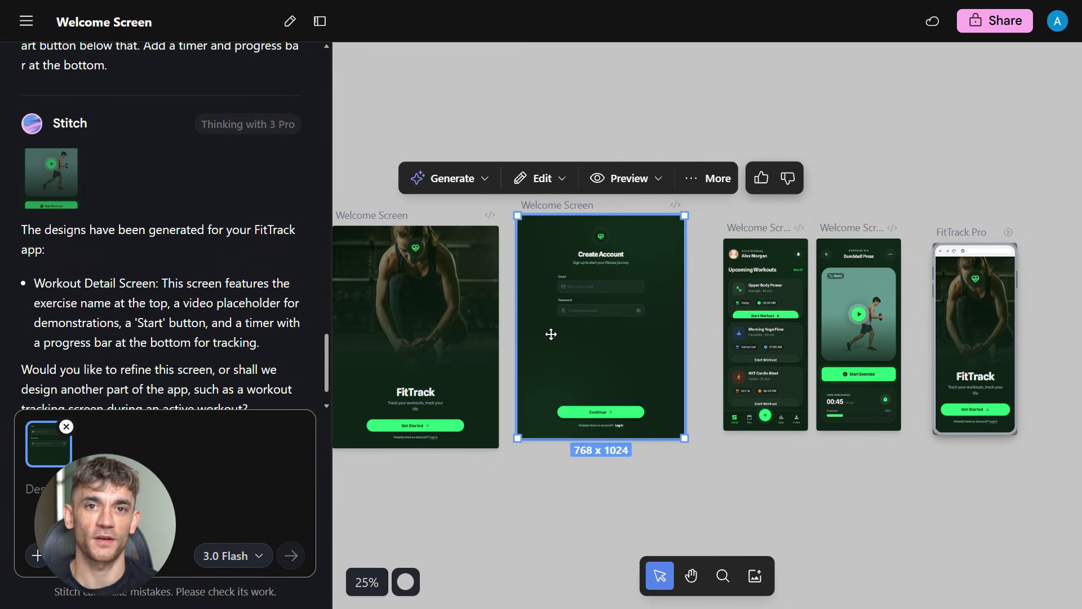
{"action": "left_click", "coordinate": [475, 327]}
{"action": "left_click", "coordinate": [595, 328]}
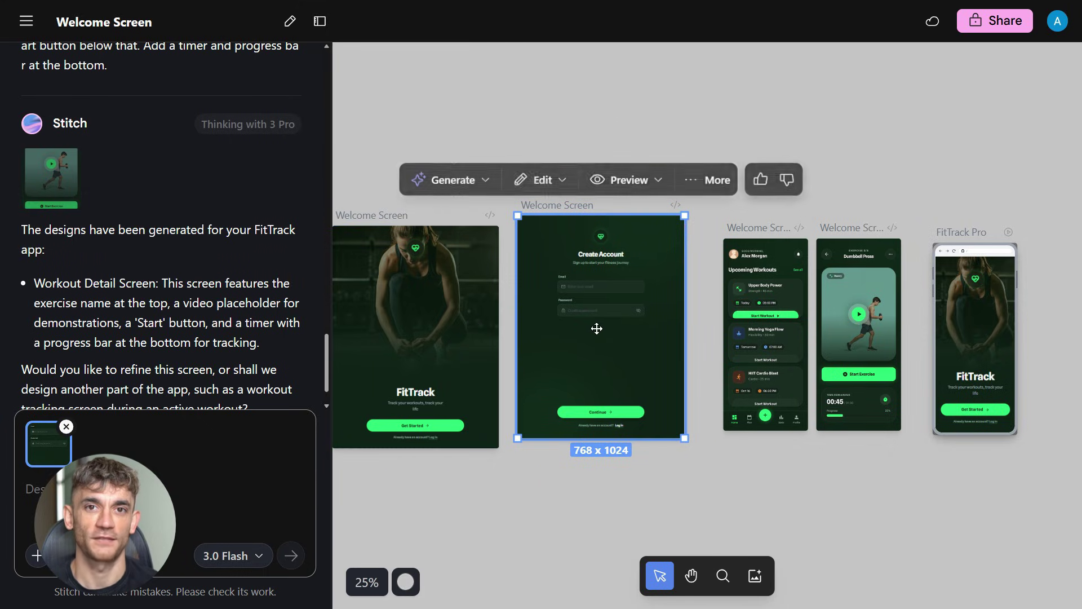
{"action": "left_click", "coordinate": [546, 181]}
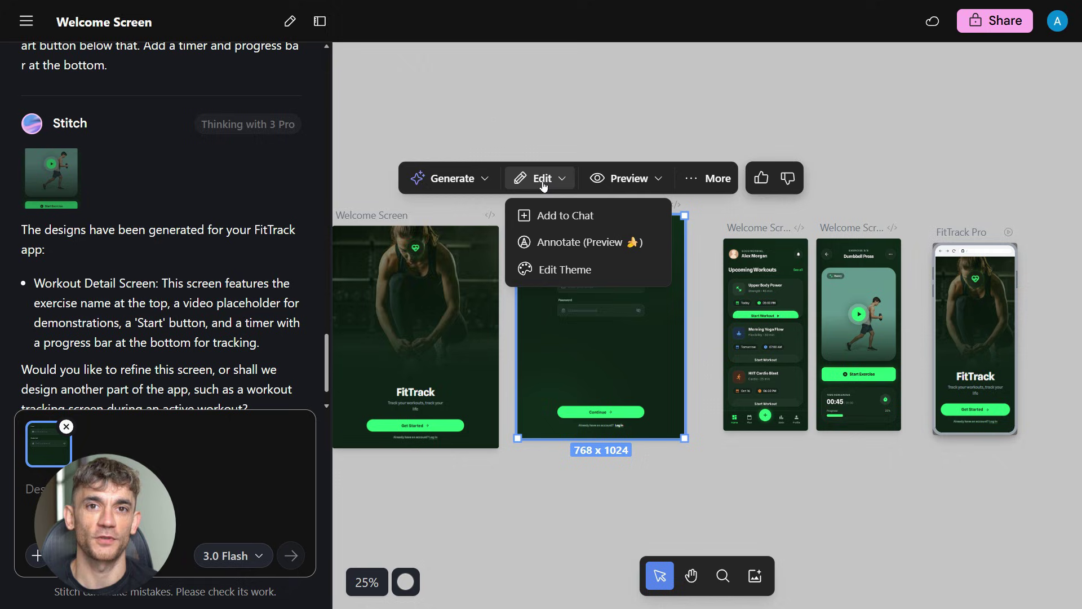
{"action": "left_click", "coordinate": [485, 179]}
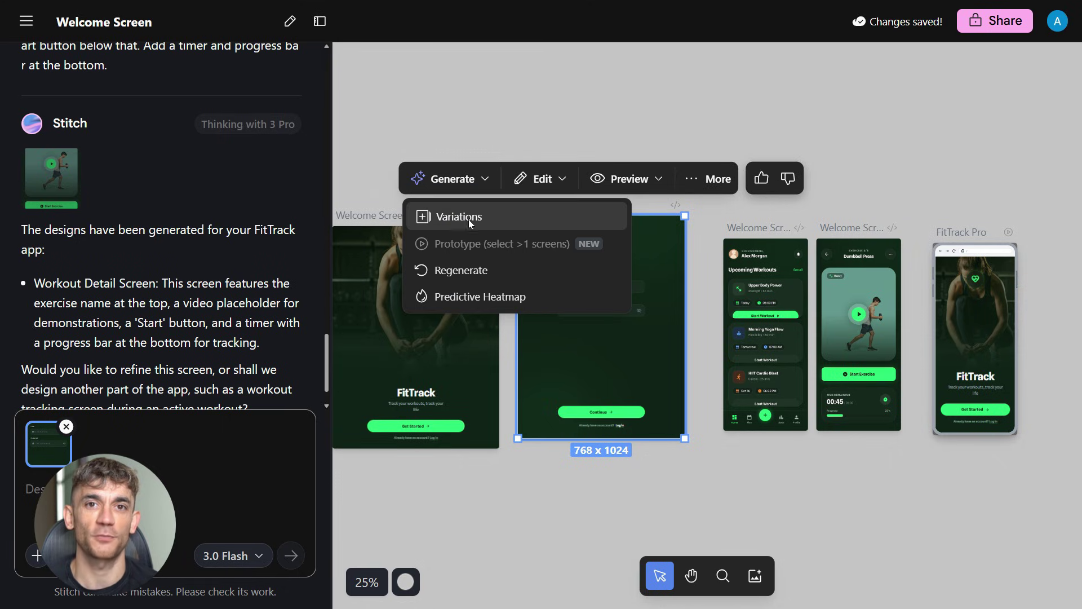
{"action": "left_click", "coordinate": [504, 321]}
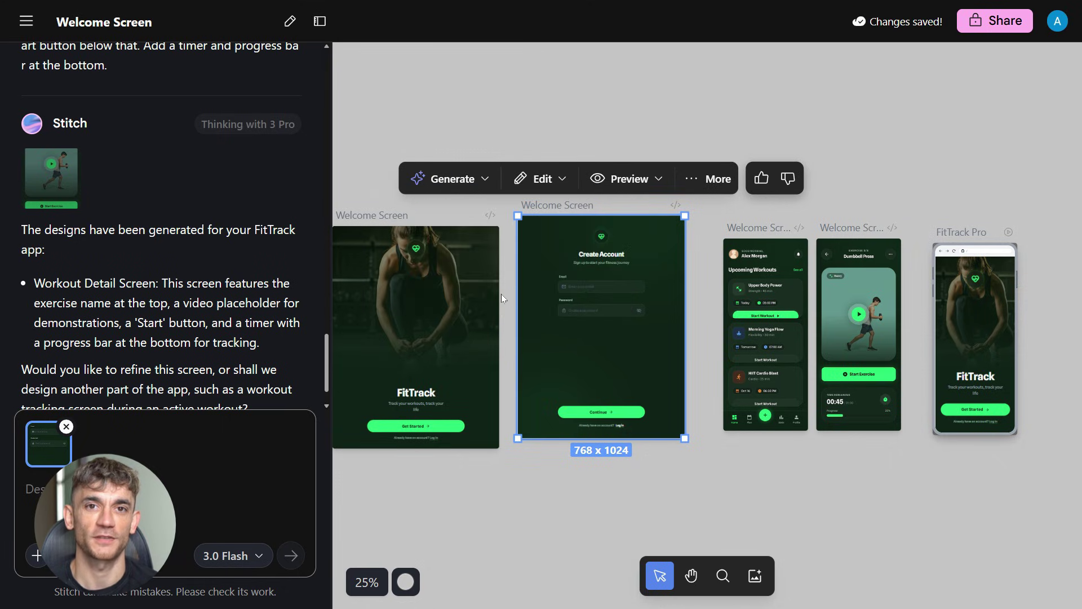
{"action": "left_click", "coordinate": [755, 368]}
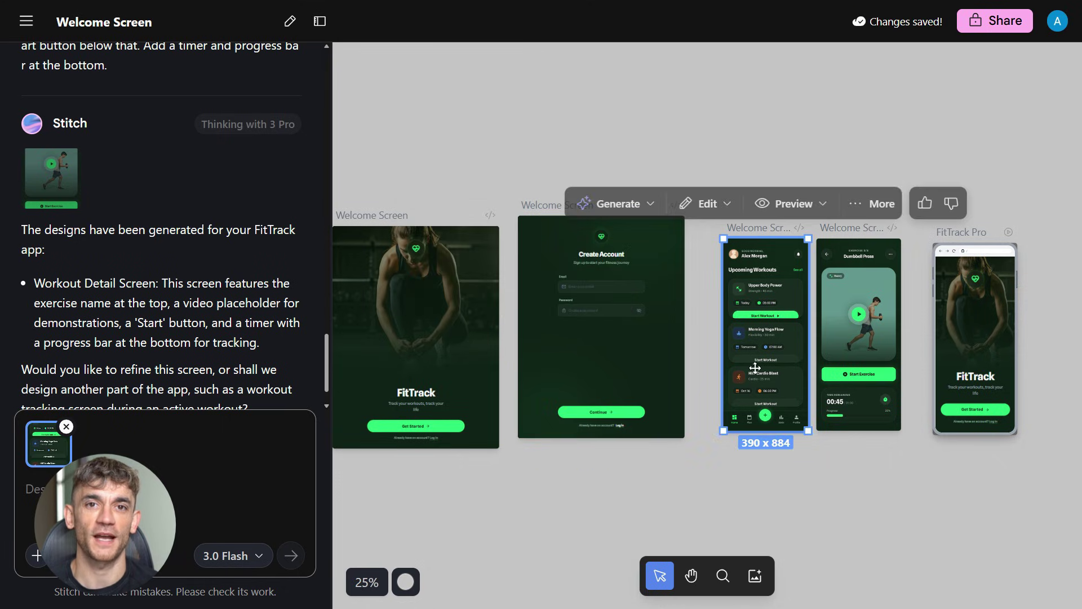
Step: Request a predictive heatmap of the workouts screen, then start interacting with the FitTrack Pro prototype
{"action": "left_click", "coordinate": [631, 213]}
{"action": "left_click", "coordinate": [659, 317]}
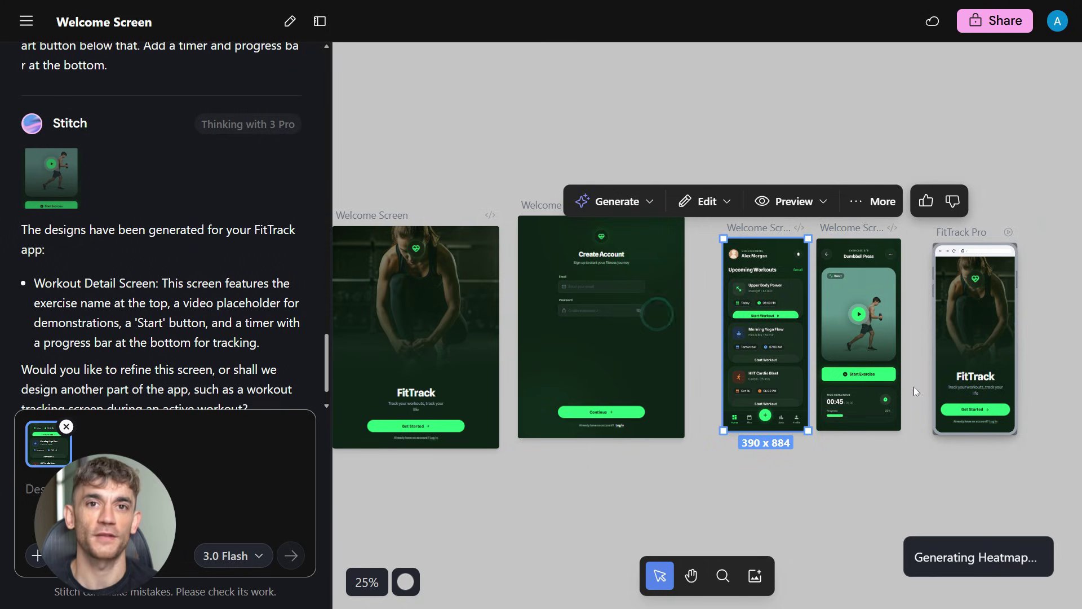
{"action": "left_click", "coordinate": [967, 369]}
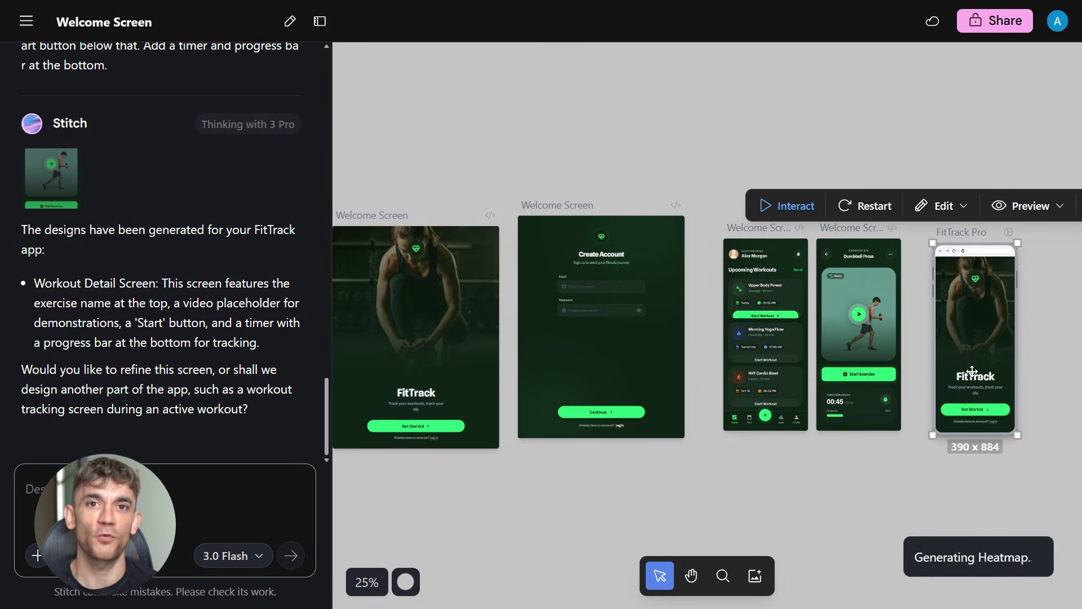
{"action": "left_click", "coordinate": [781, 205]}
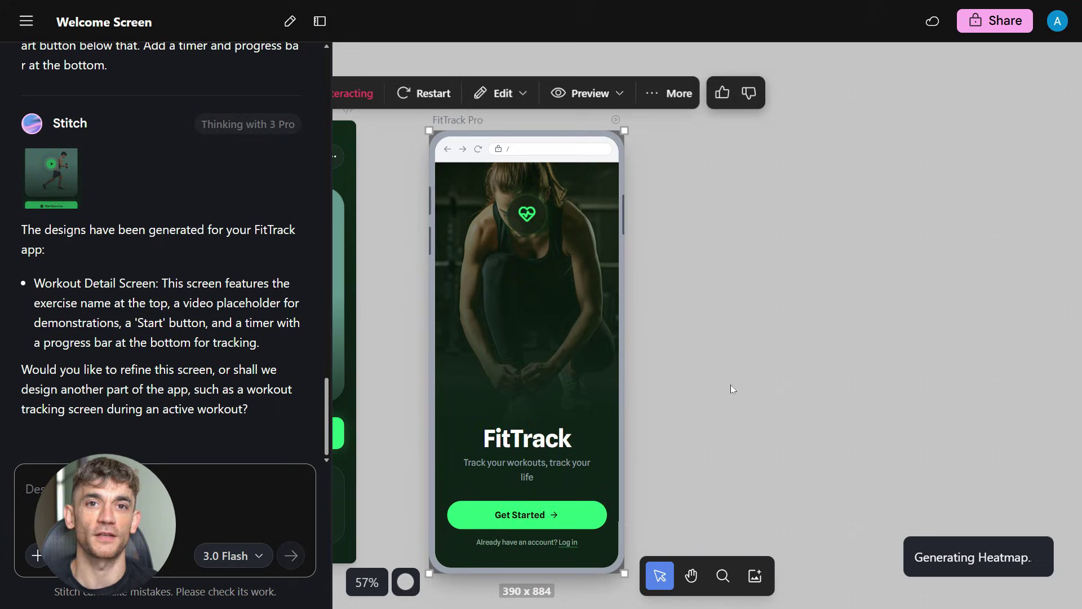
Step: Click Get Started and Continue to move the FitTrack Pro prototype to its workouts dashboard
{"action": "left_click", "coordinate": [546, 517]}
{"action": "type", "text": "ds"}
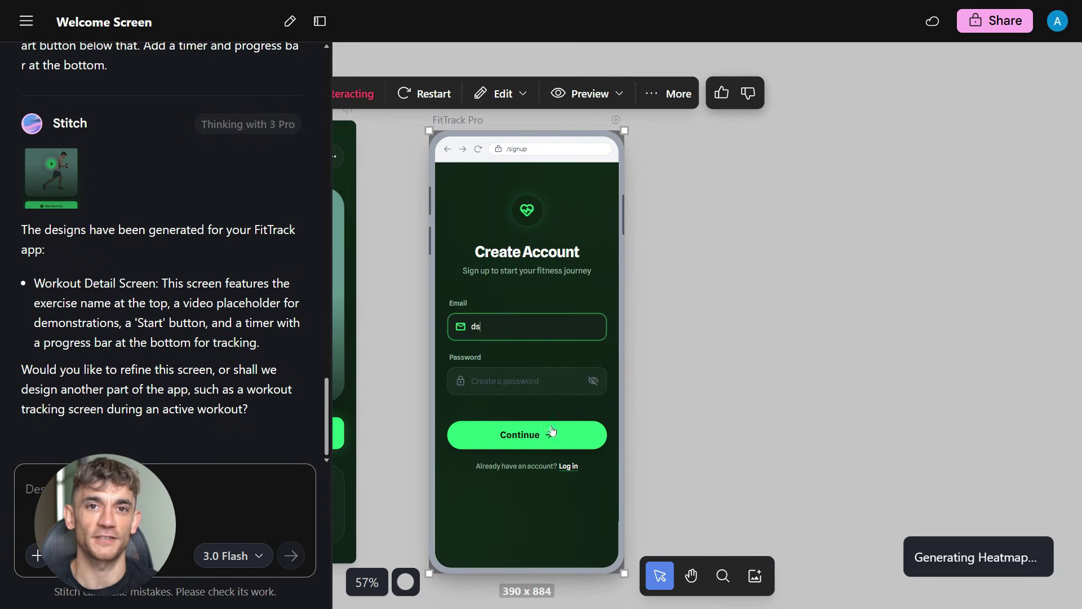
{"action": "left_click", "coordinate": [571, 467]}
{"action": "scroll", "coordinate": [504, 299], "scroll_direction": "down", "scroll_amount": 5}
{"action": "scroll", "coordinate": [504, 299], "scroll_direction": "left", "scroll_amount": 8}
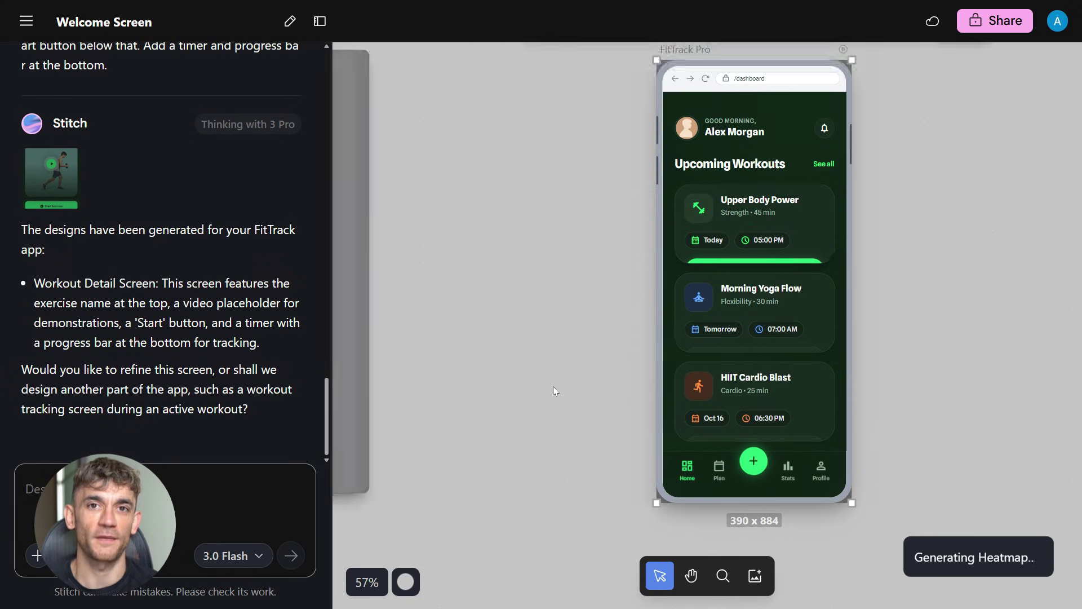
Step: Pan the canvas with the Hand tool to show the phone's bottom navigation around the prototype
{"action": "left_click_drag", "start_coordinate": [523, 387], "coordinate": [651, 395]}
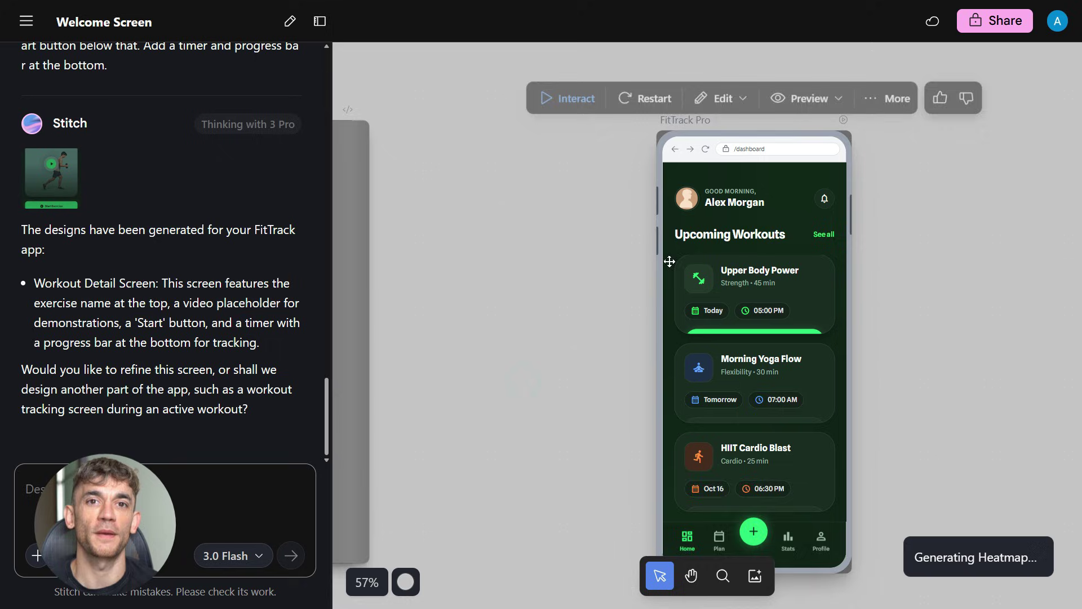
{"action": "scroll", "coordinate": [611, 187], "scroll_direction": "up", "scroll_amount": 2}
{"action": "scroll", "coordinate": [576, 243], "scroll_direction": "down", "scroll_amount": 5}
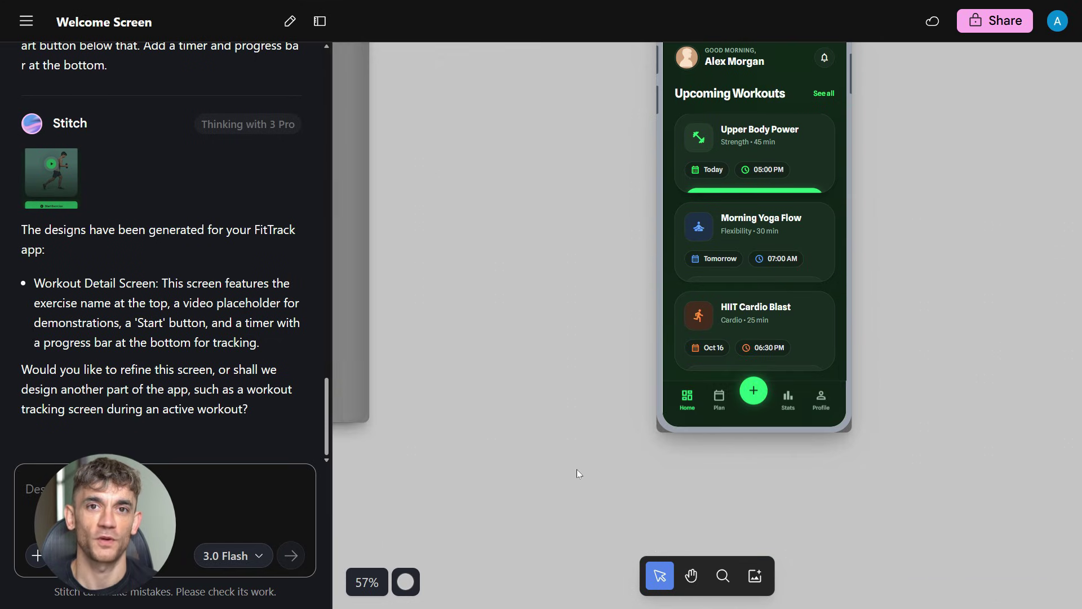
{"action": "left_click_drag", "start_coordinate": [571, 469], "coordinate": [644, 478]}
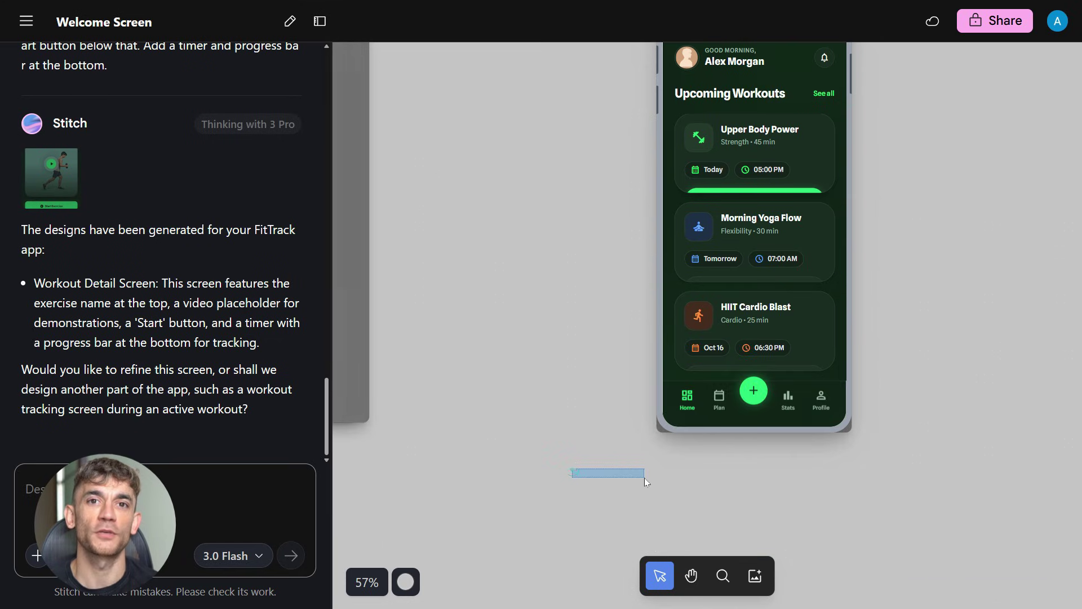
{"action": "left_click", "coordinate": [691, 575]}
{"action": "mouse_move", "coordinate": [530, 483]}
{"action": "left_mouse_down"}
{"action": "mouse_move", "coordinate": [709, 534]}
{"action": "mouse_move", "coordinate": [964, 584]}
{"action": "left_mouse_up"}
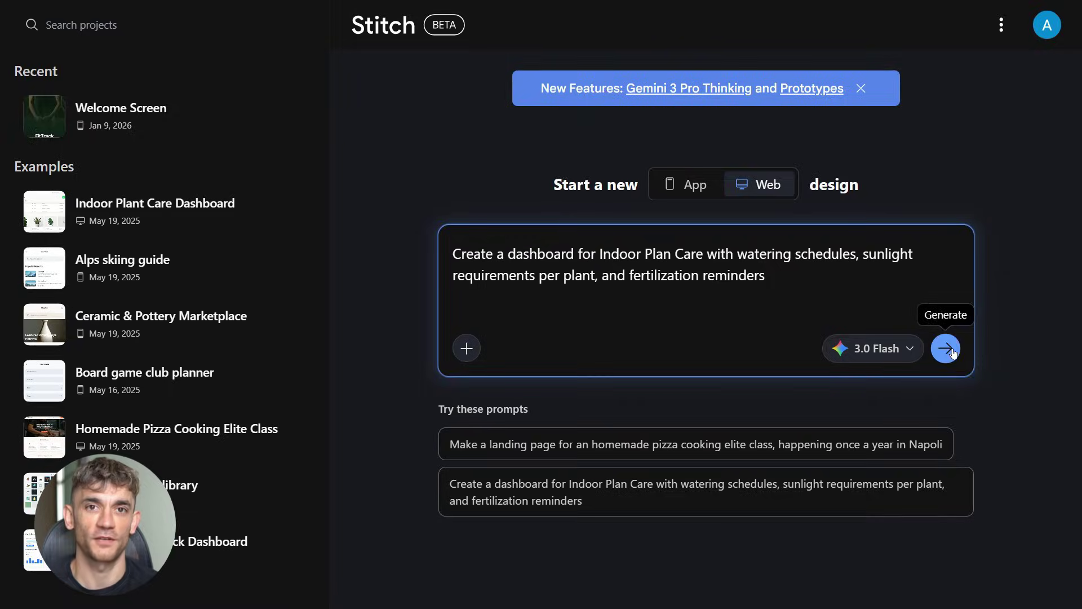
Step: Generate the plant care dashboard and pan to inspect the Grid View design's quick actions panel
{"action": "left_click", "coordinate": [946, 348]}
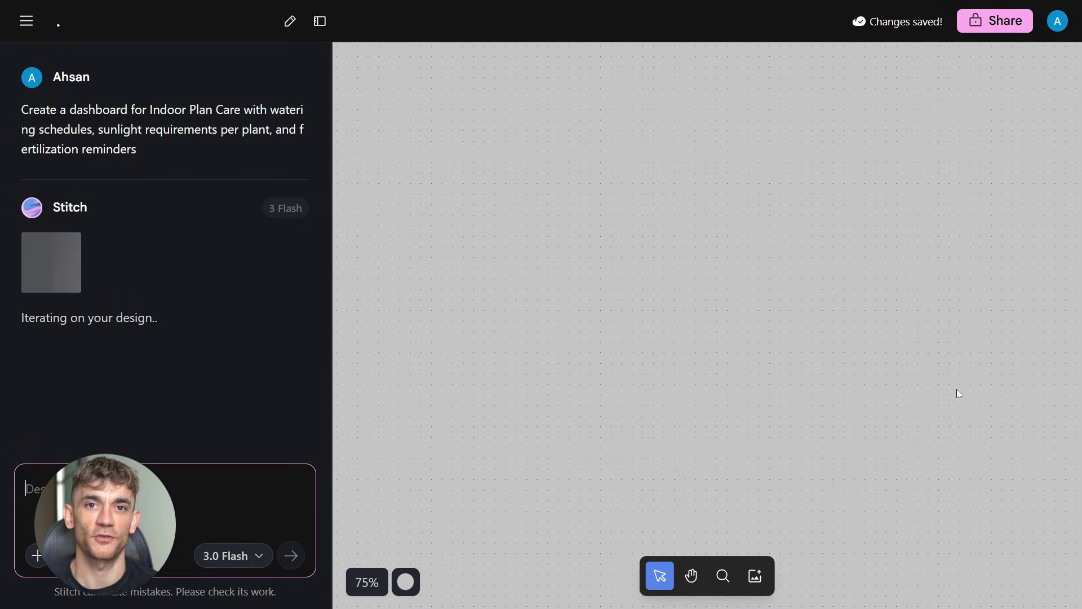
{"action": "key", "text": "h"}
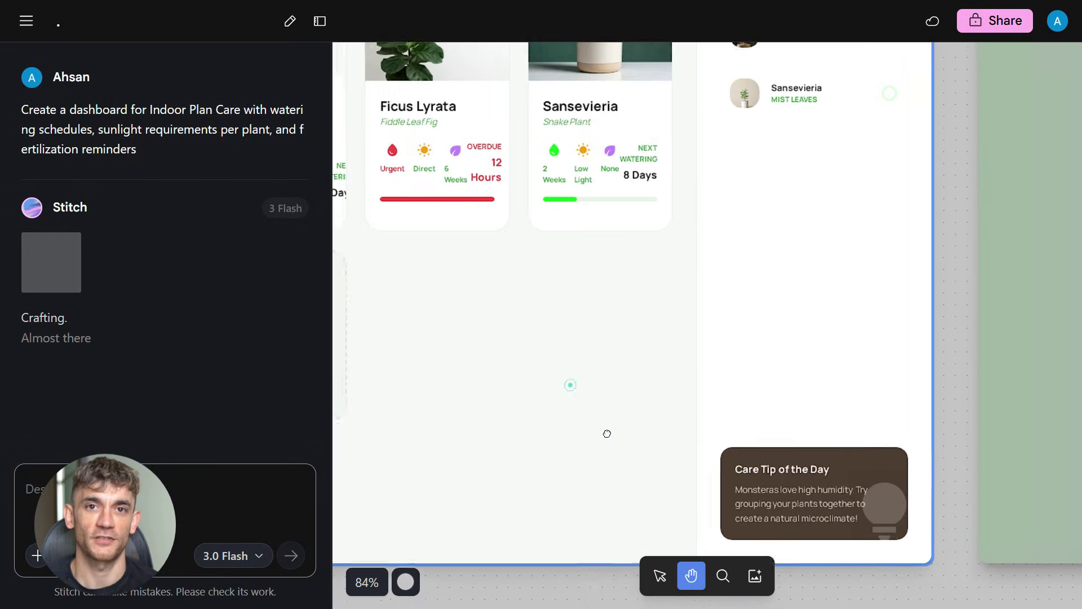
{"action": "left_click_drag", "start_coordinate": [820, 607], "coordinate": [701, 607]}
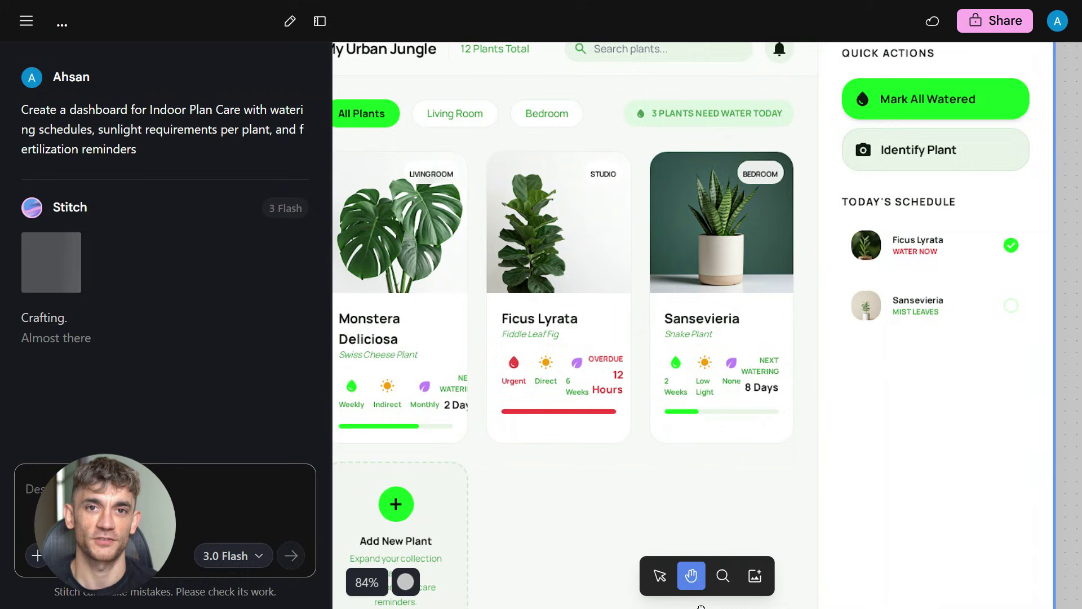
{"action": "scroll", "coordinate": [695, 538], "scroll_direction": "down", "scroll_amount": 5}
{"action": "scroll", "coordinate": [691, 466], "scroll_direction": "down", "scroll_amount": 3}
{"action": "scroll", "coordinate": [708, 445], "scroll_direction": "down", "scroll_amount": 1}
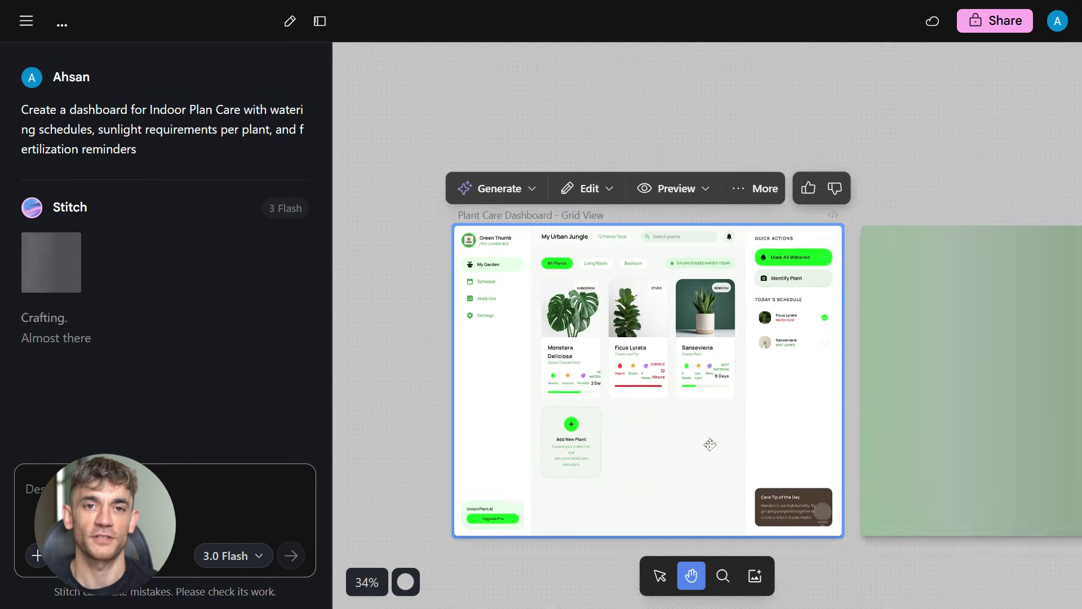
{"action": "left_click_drag", "start_coordinate": [710, 445], "coordinate": [710, 515]}
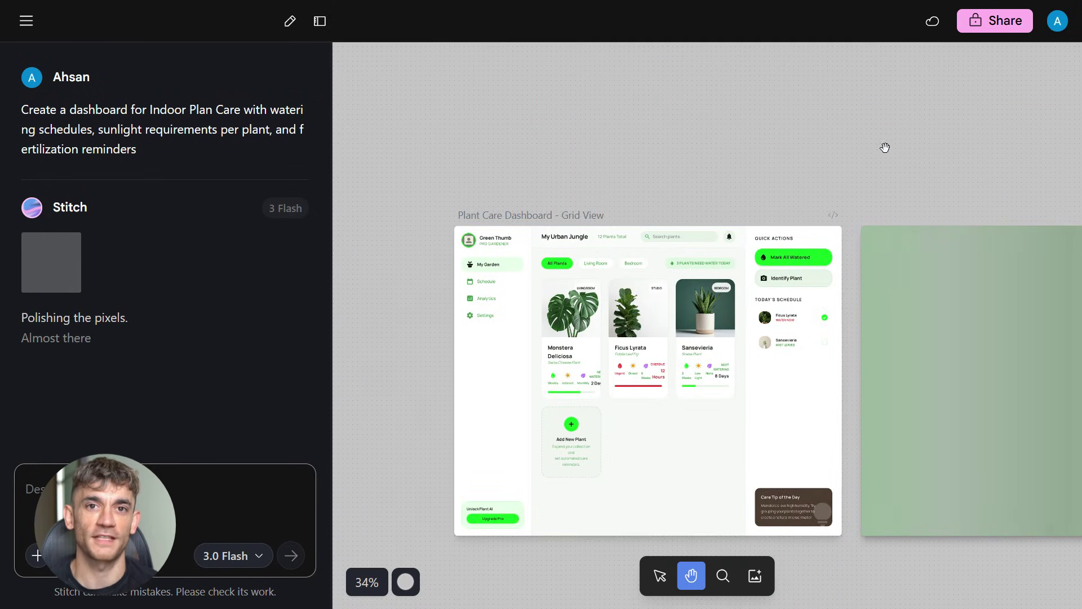
Step: Center and zoom into the Schedule View design, then select the Grid View design
{"action": "left_click_drag", "start_coordinate": [888, 177], "coordinate": [612, 169]}
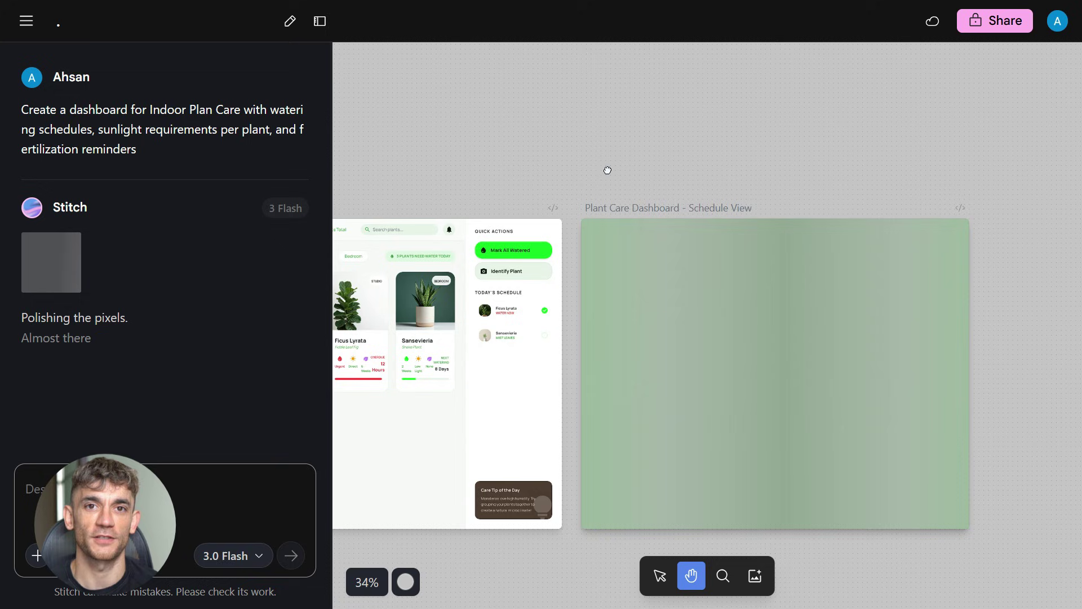
{"action": "left_click_drag", "start_coordinate": [608, 170], "coordinate": [546, 227]}
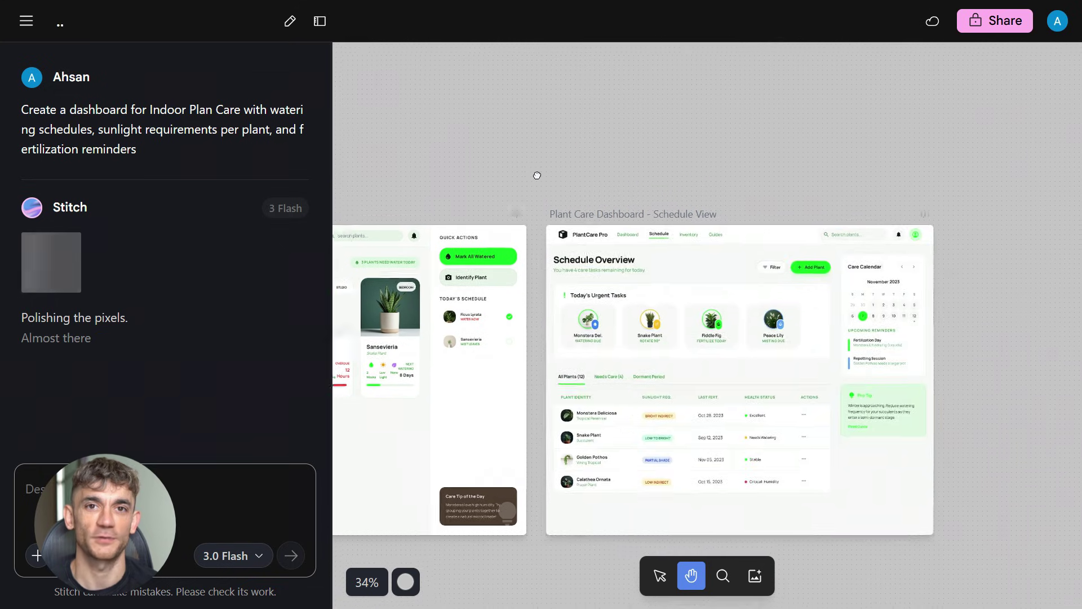
{"action": "left_click", "coordinate": [545, 227]}
{"action": "scroll", "coordinate": [698, 331], "scroll_direction": "up", "scroll_amount": 5}
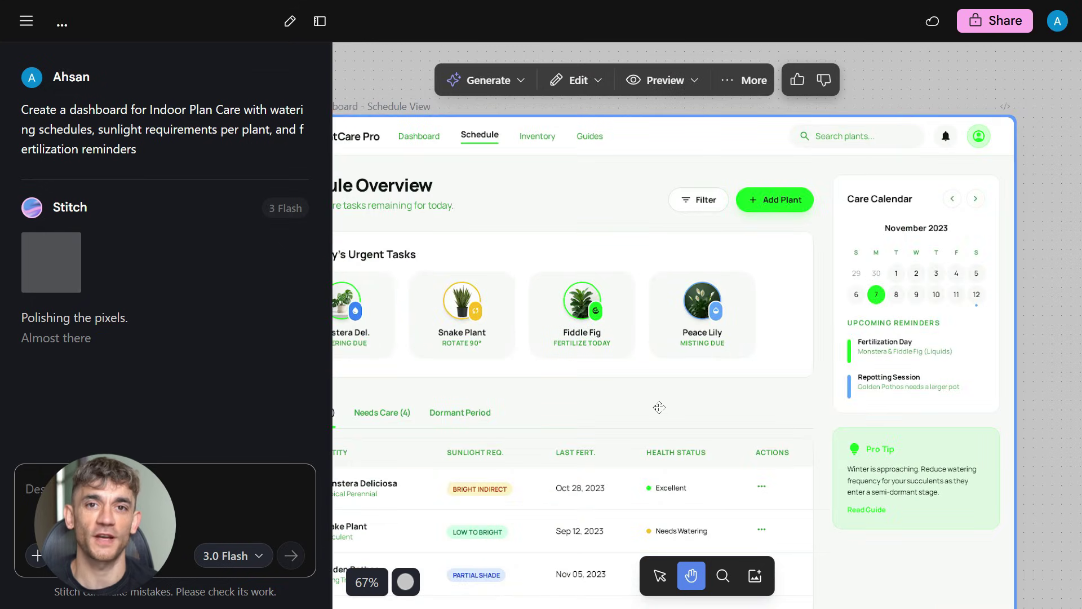
{"action": "left_click_drag", "start_coordinate": [658, 405], "coordinate": [714, 366]}
{"action": "scroll", "coordinate": [715, 366], "scroll_direction": "down", "scroll_amount": 3}
{"action": "scroll", "coordinate": [736, 297], "scroll_direction": "down", "scroll_amount": 2}
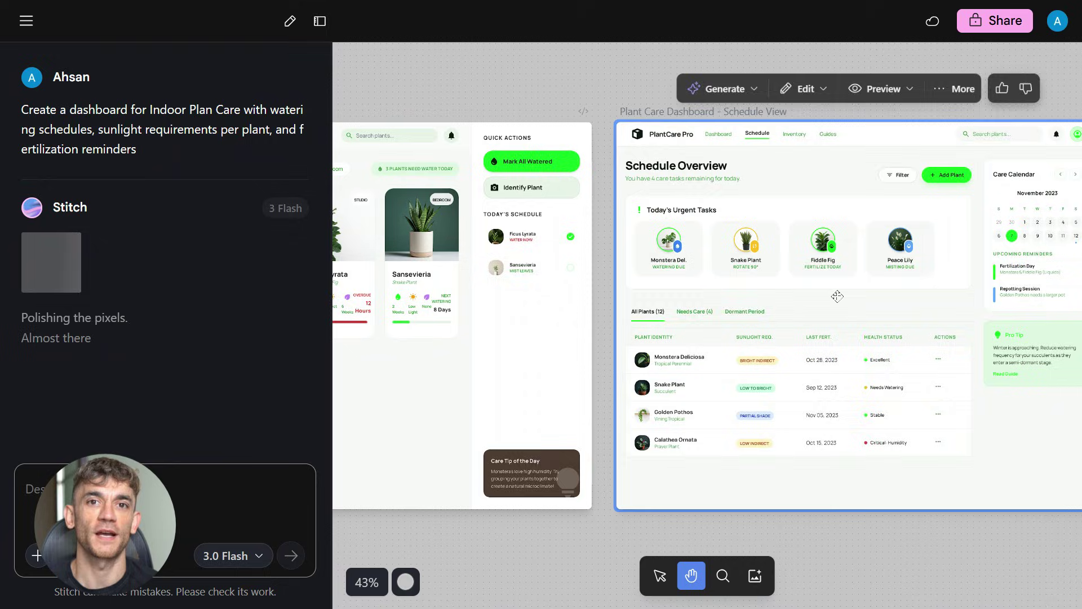
{"action": "left_click", "coordinate": [551, 298]}
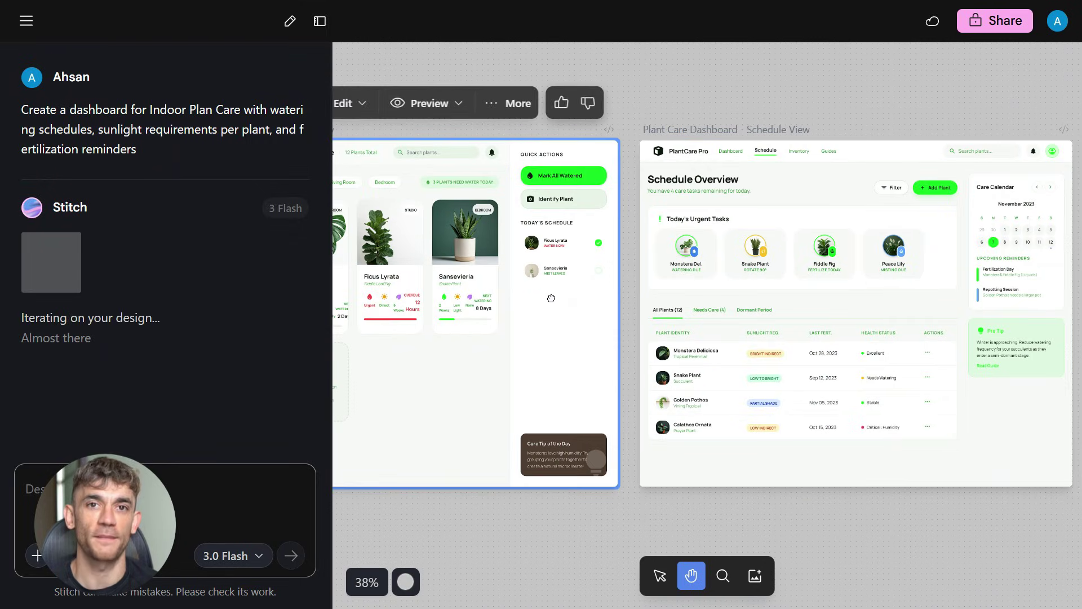
Step: Select the Schedule View design and check its generation options without changing anything
{"action": "left_click", "coordinate": [656, 576]}
{"action": "left_click", "coordinate": [767, 318]}
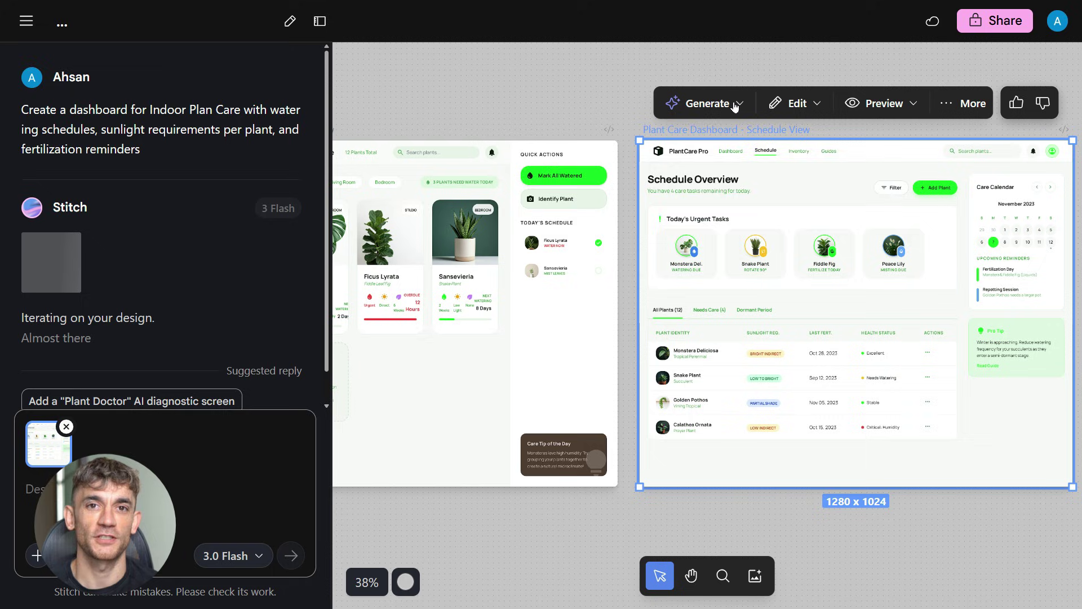
{"action": "left_click", "coordinate": [738, 104]}
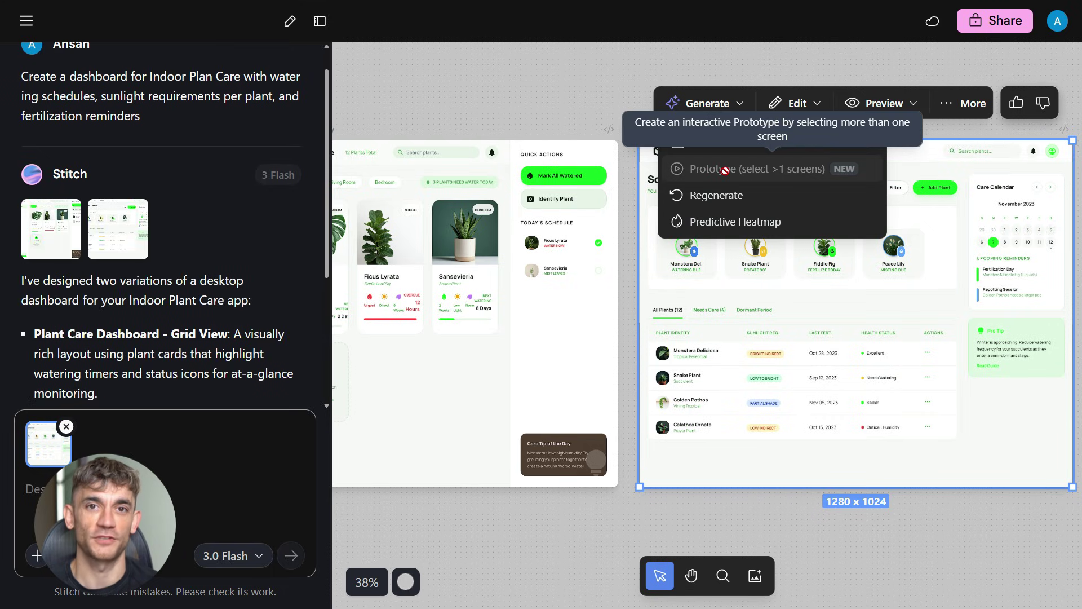
{"action": "left_click", "coordinate": [621, 281]}
Step: Compare the Grid View and Schedule View designs, viewing Schedule View's extra actions menu
{"action": "left_click", "coordinate": [584, 305]}
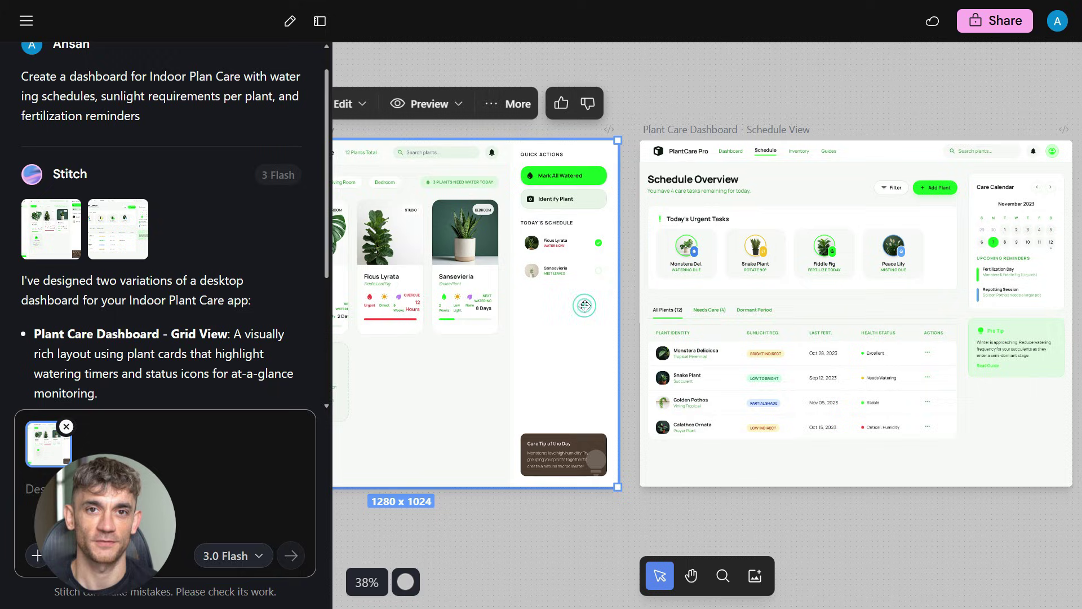
{"action": "left_click", "coordinate": [694, 297]}
{"action": "left_click", "coordinate": [935, 113]}
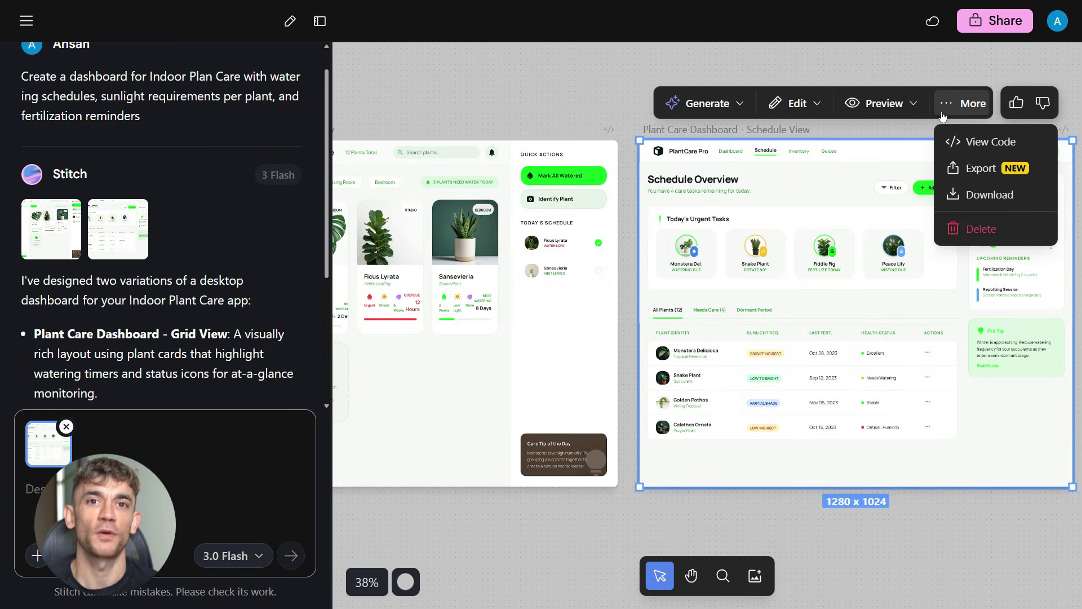
{"action": "left_click", "coordinate": [551, 293]}
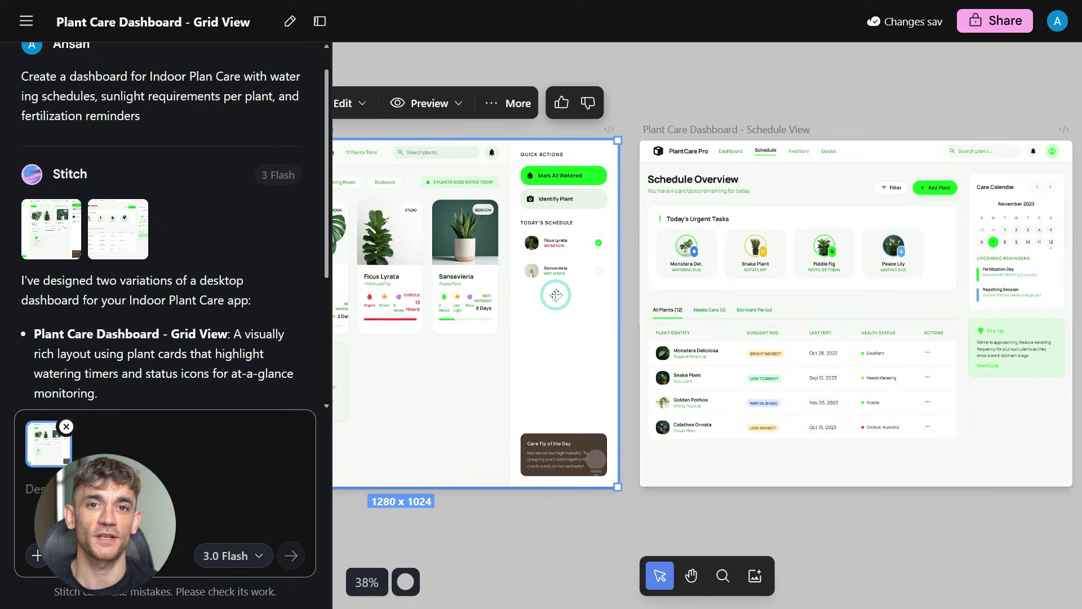
{"action": "scroll", "coordinate": [556, 296], "scroll_direction": "down", "scroll_amount": 2}
{"action": "scroll", "coordinate": [556, 295], "scroll_direction": "up", "scroll_amount": 2}
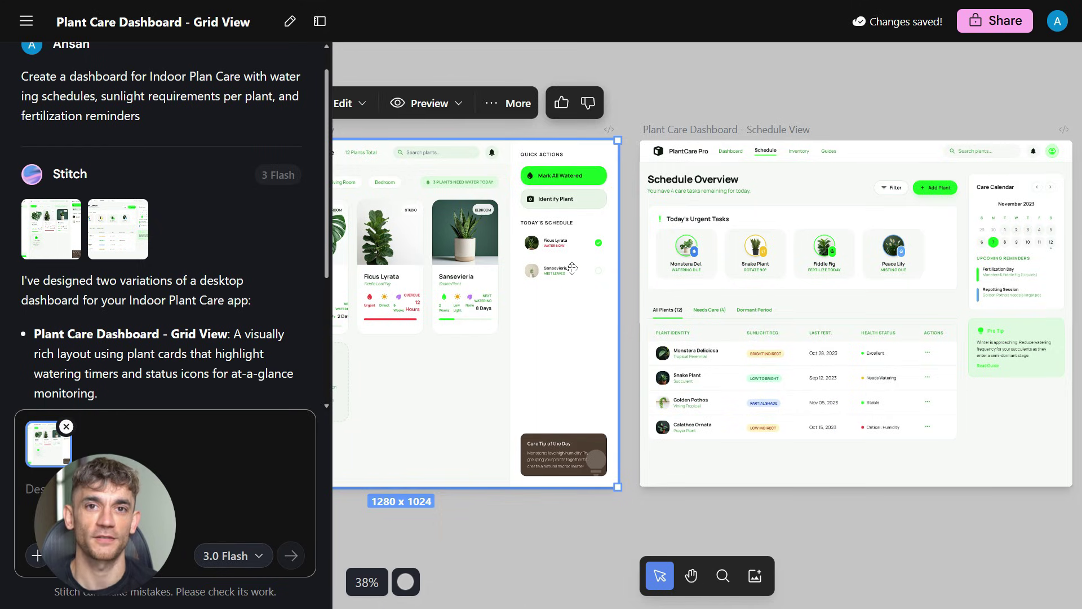
Step: Open the Grid View design's right-click actions menu twice, closing it without choosing an action
{"action": "right_click", "coordinate": [572, 270]}
{"action": "left_click", "coordinate": [572, 269]}
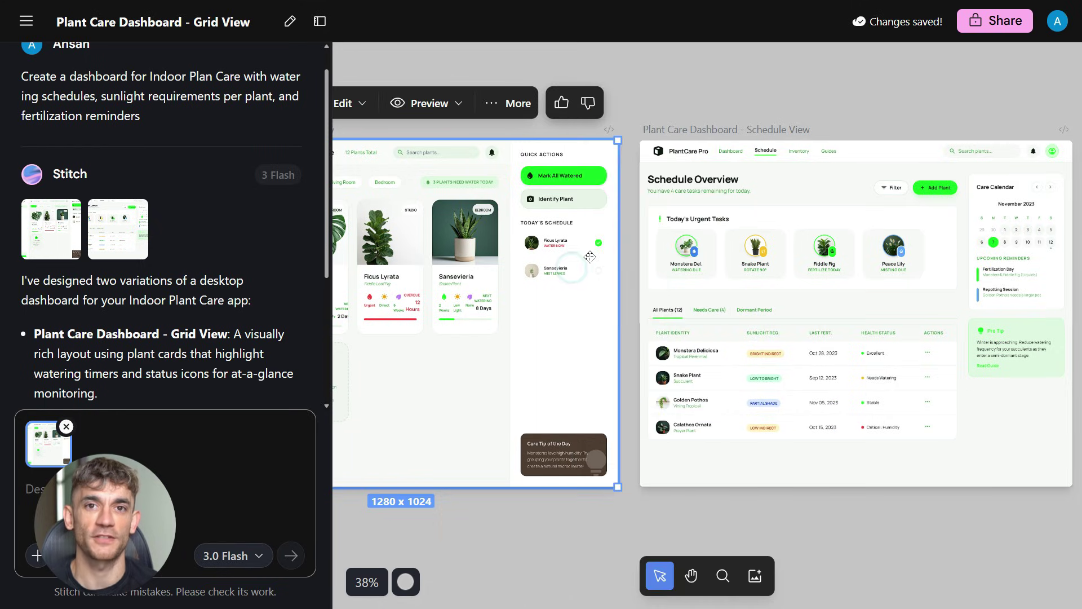
{"action": "right_click", "coordinate": [590, 258]}
{"action": "left_click", "coordinate": [570, 259]}
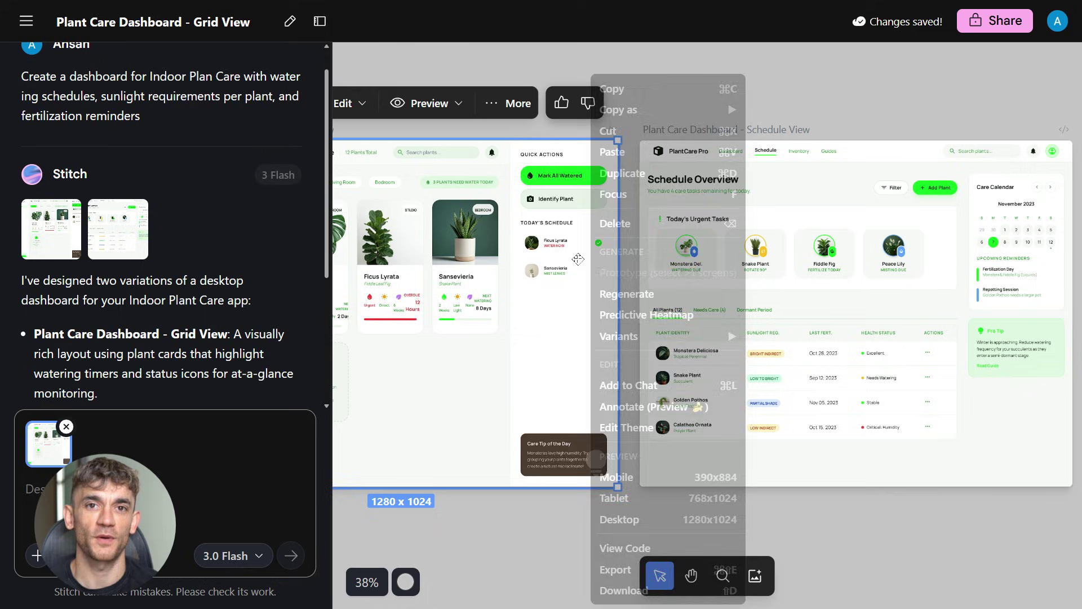
Step: Pan to the dashboard prototype's sidebar and open its Schedule page
{"action": "left_click_drag", "start_coordinate": [569, 259], "coordinate": [613, 281]}
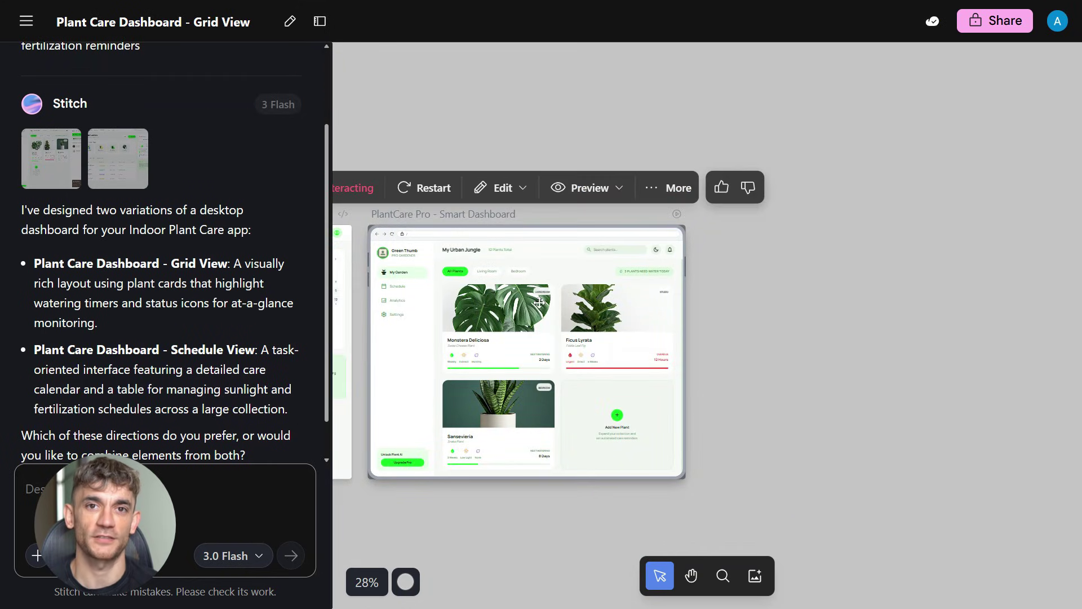
{"action": "scroll", "coordinate": [542, 302], "scroll_direction": "up", "scroll_amount": 5}
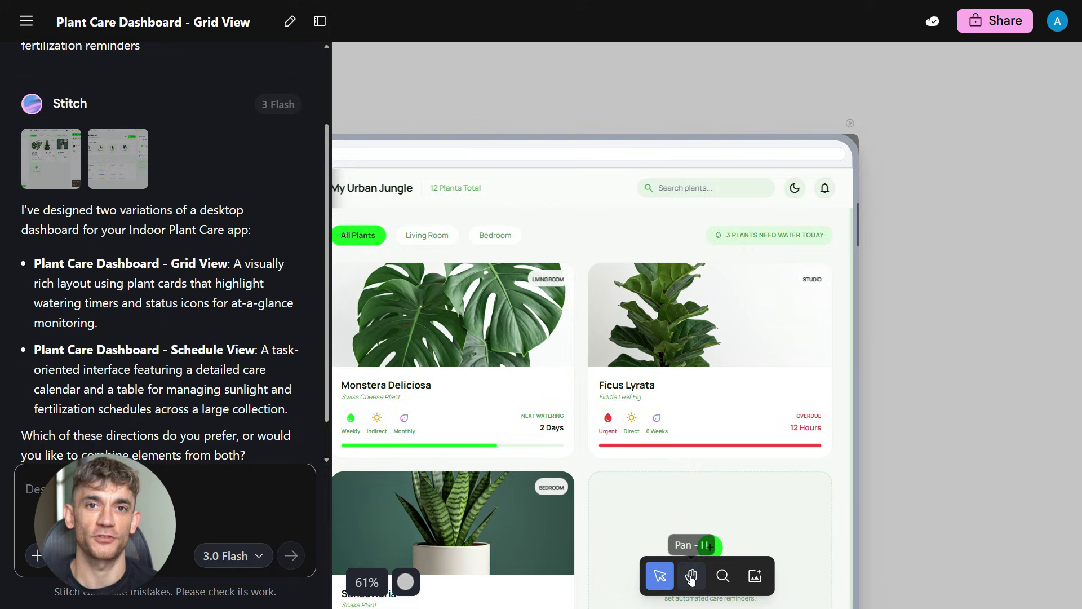
{"action": "left_click", "coordinate": [691, 576]}
{"action": "mouse_move", "coordinate": [515, 461]}
{"action": "left_mouse_down"}
{"action": "mouse_move", "coordinate": [631, 431]}
{"action": "mouse_move", "coordinate": [683, 372]}
{"action": "mouse_move", "coordinate": [683, 385]}
{"action": "left_mouse_up"}
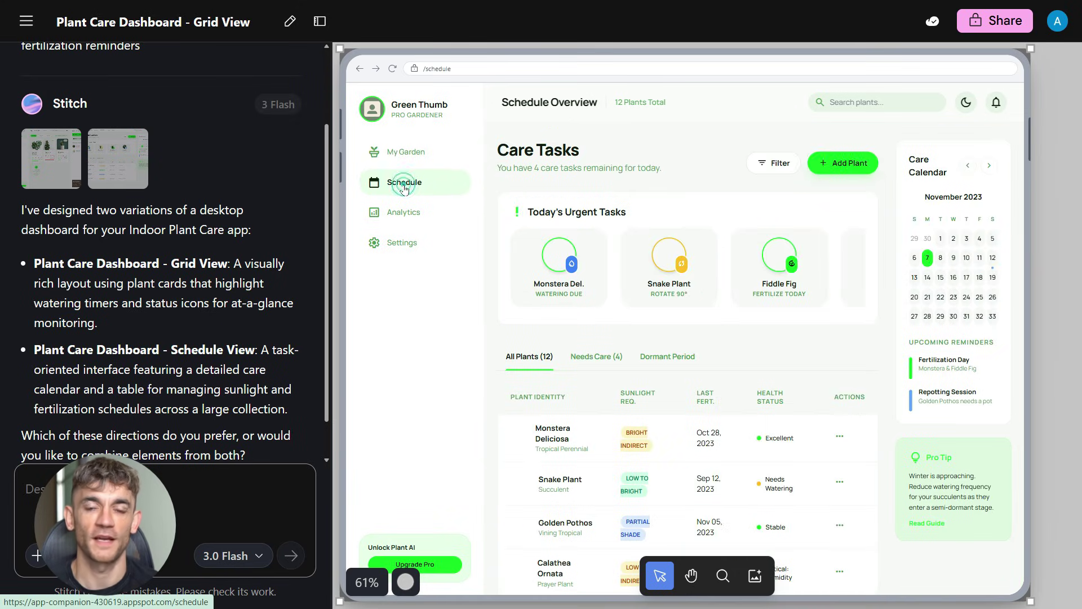
{"action": "left_click", "coordinate": [399, 212]}
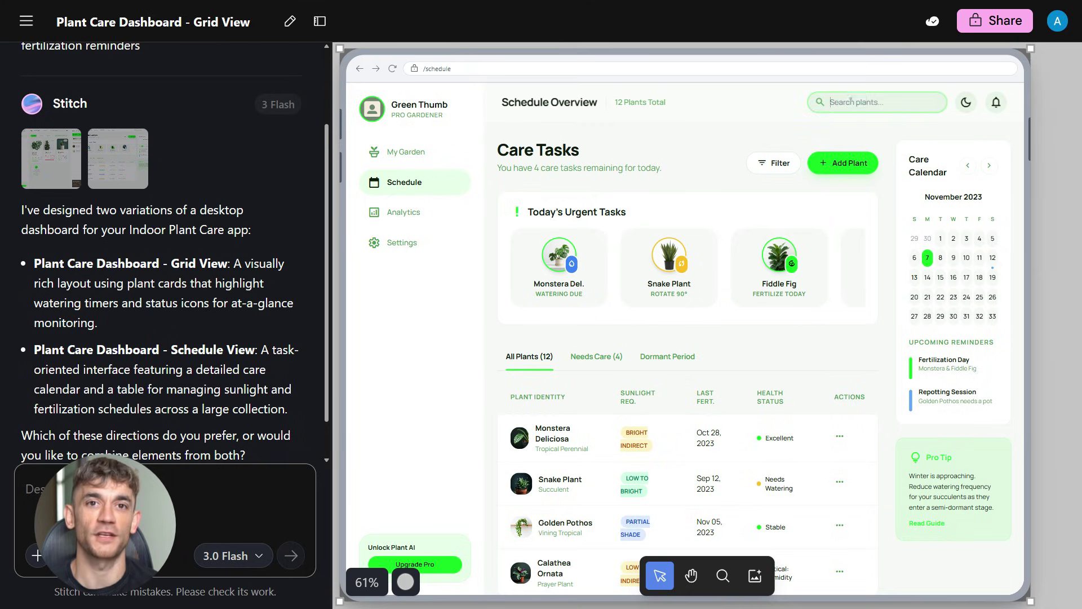
Step: Toggle the dashboard between dark and light theme, ending in light, then return to My Garden
{"action": "left_click", "coordinate": [961, 106]}
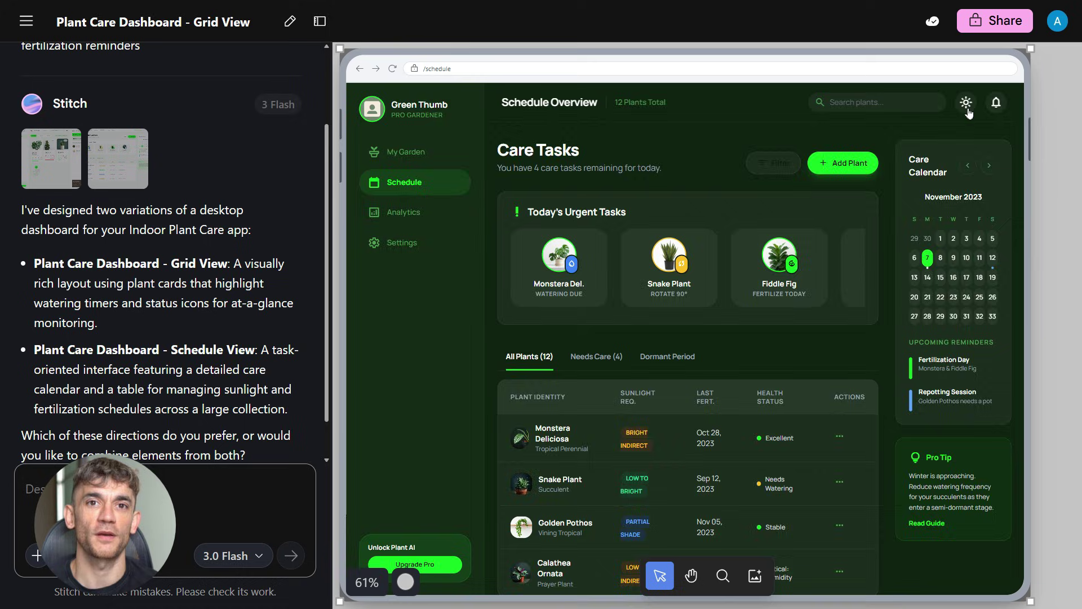
{"action": "left_click", "coordinate": [968, 111]}
{"action": "left_click", "coordinate": [969, 102]}
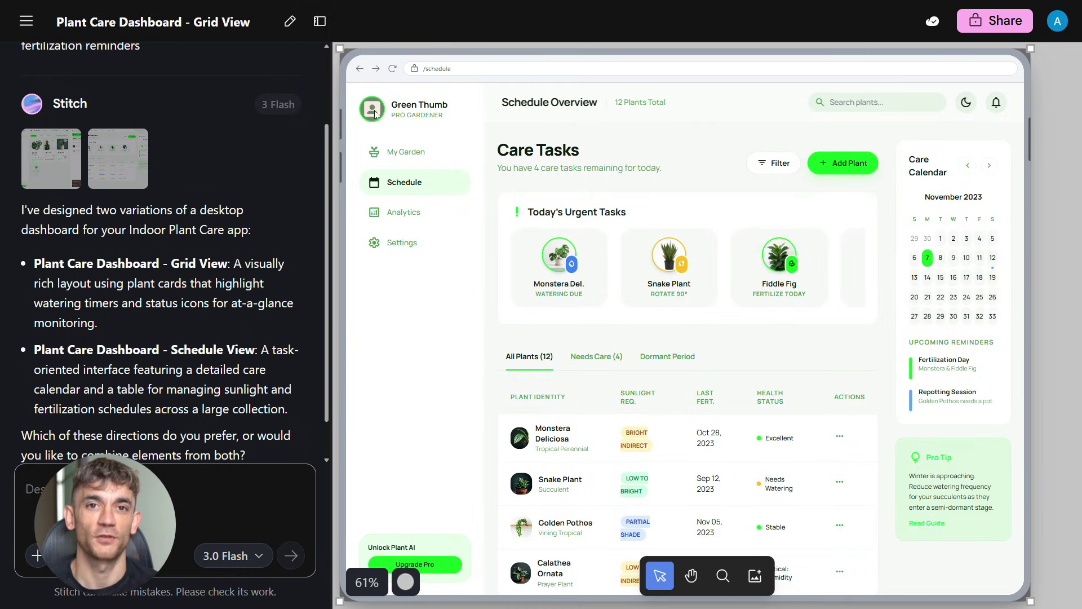
{"action": "left_click", "coordinate": [411, 151]}
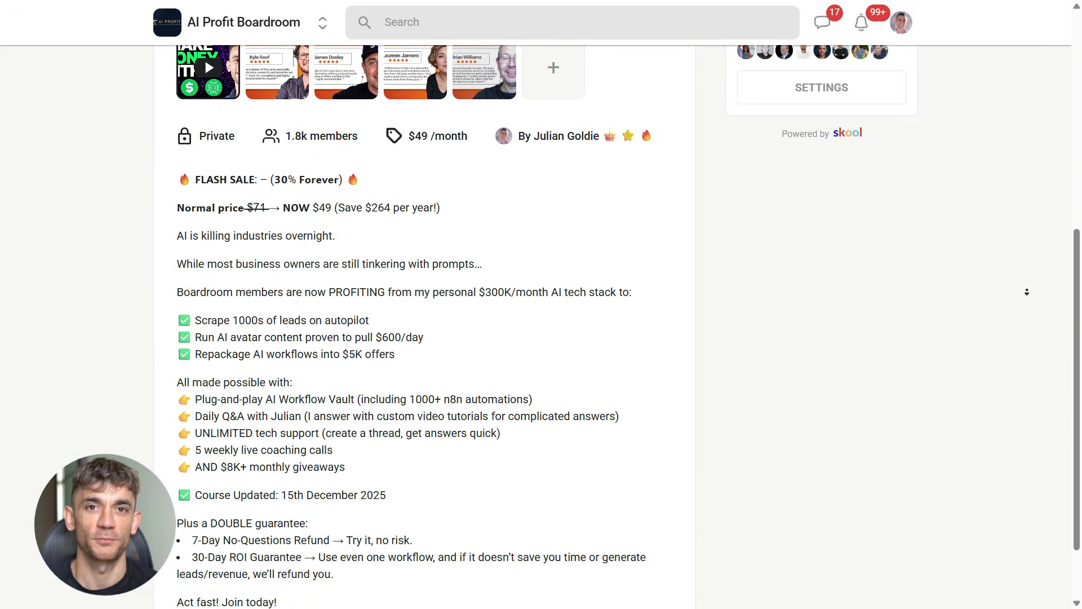
{"action": "key", "text": "Home"}
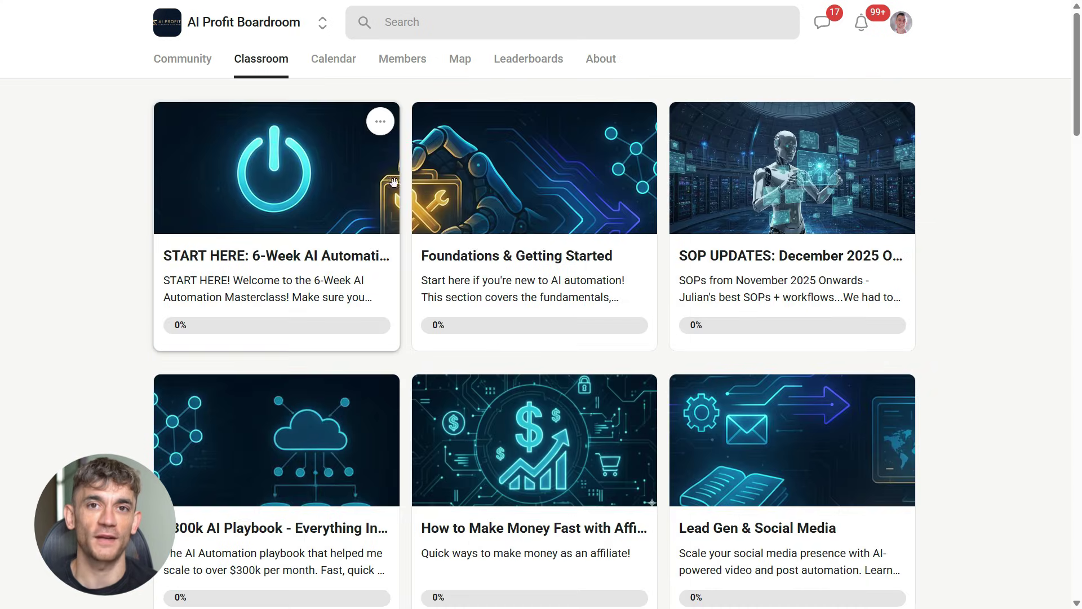
{"action": "mouse_move", "coordinate": [367, 454]}
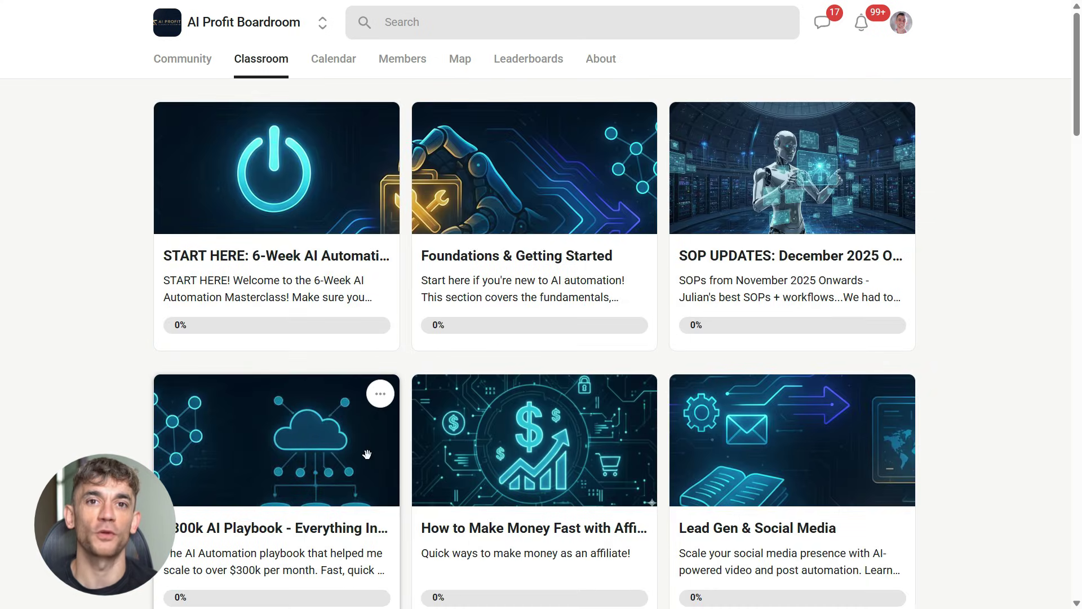
{"action": "scroll", "coordinate": [1027, 363], "scroll_direction": "down", "scroll_amount": 7}
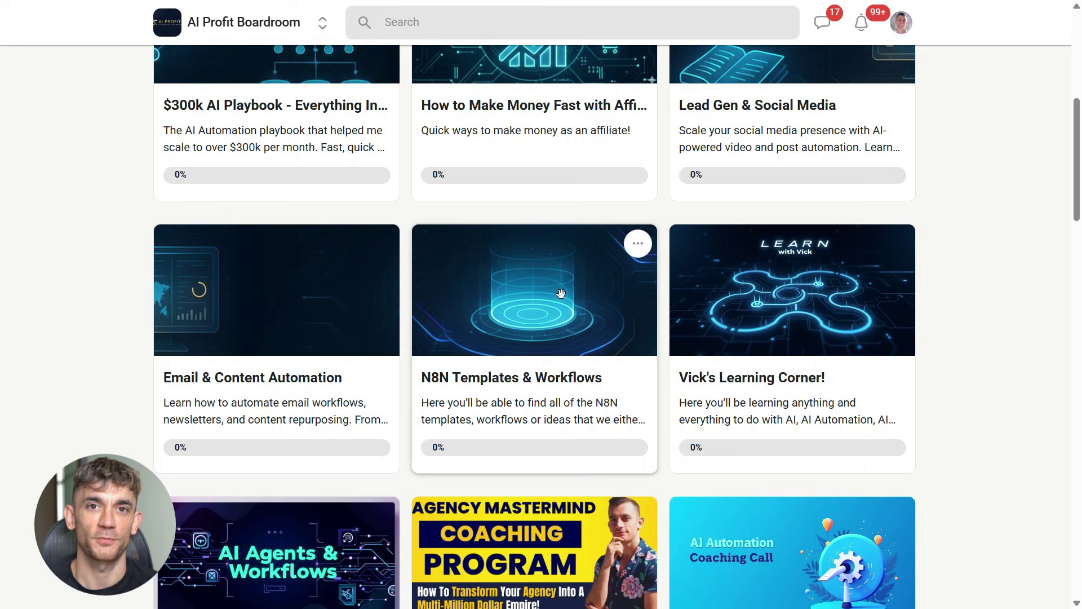
{"action": "scroll", "coordinate": [327, 326], "scroll_direction": "down", "scroll_amount": 5}
{"action": "scroll", "coordinate": [789, 338], "scroll_direction": "down", "scroll_amount": 4}
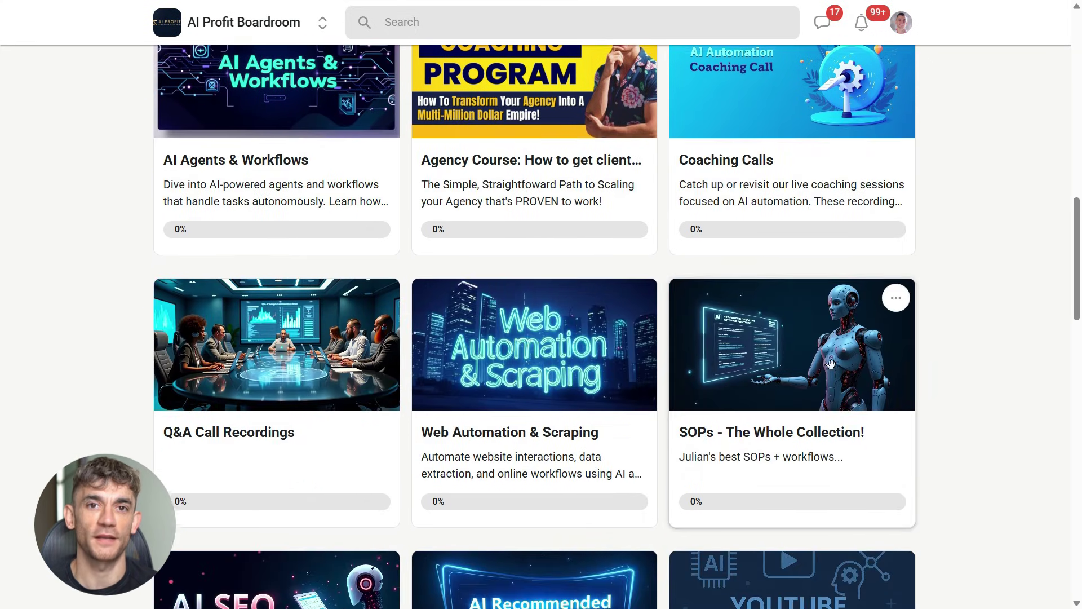
{"action": "scroll", "coordinate": [345, 454], "scroll_direction": "down", "scroll_amount": 2}
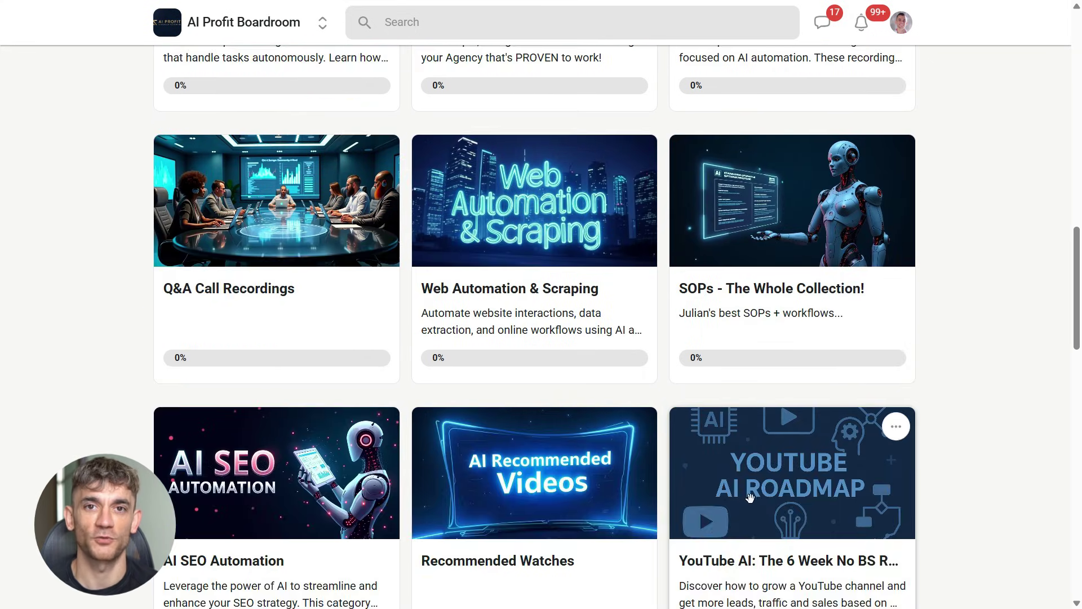
{"action": "scroll", "coordinate": [749, 498], "scroll_direction": "up", "scroll_amount": 10}
{"action": "scroll", "coordinate": [620, 395], "scroll_direction": "up", "scroll_amount": 8}
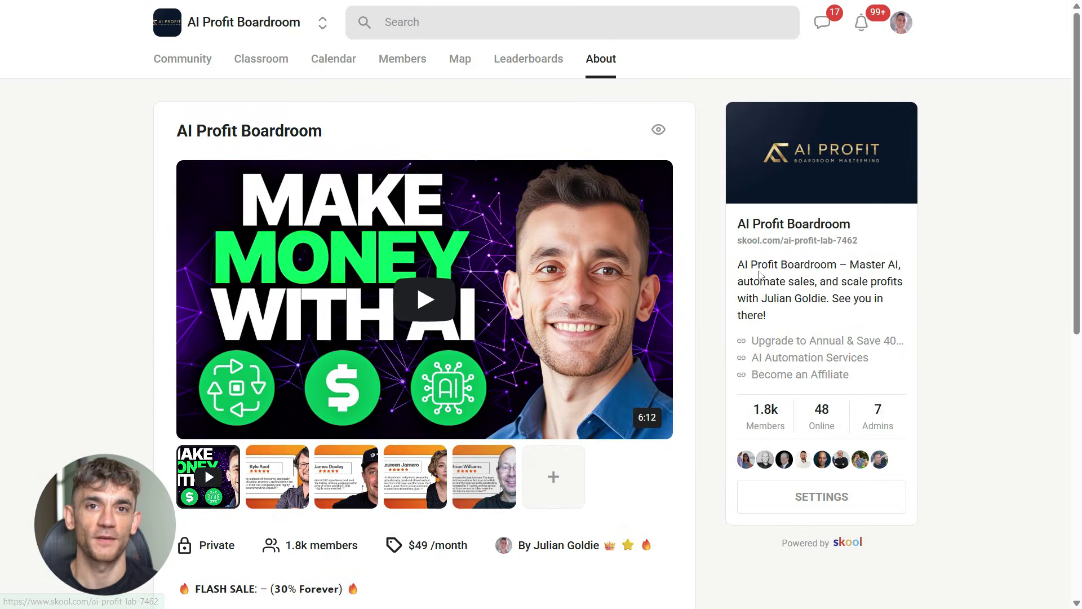
{"action": "triple_click", "coordinate": [759, 270]}
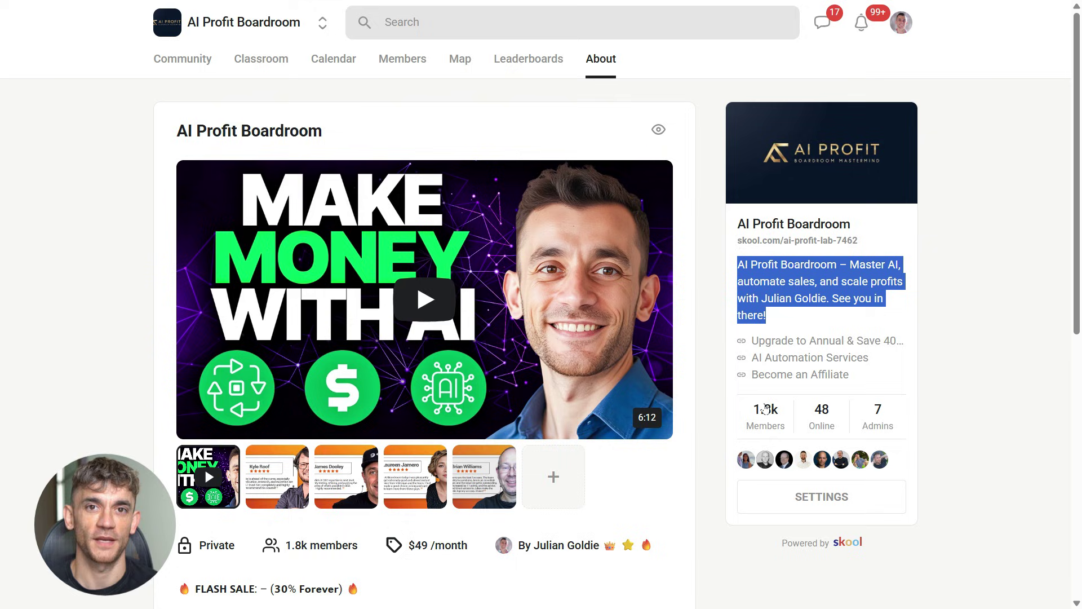
{"action": "scroll", "coordinate": [759, 396], "scroll_direction": "down", "scroll_amount": 7}
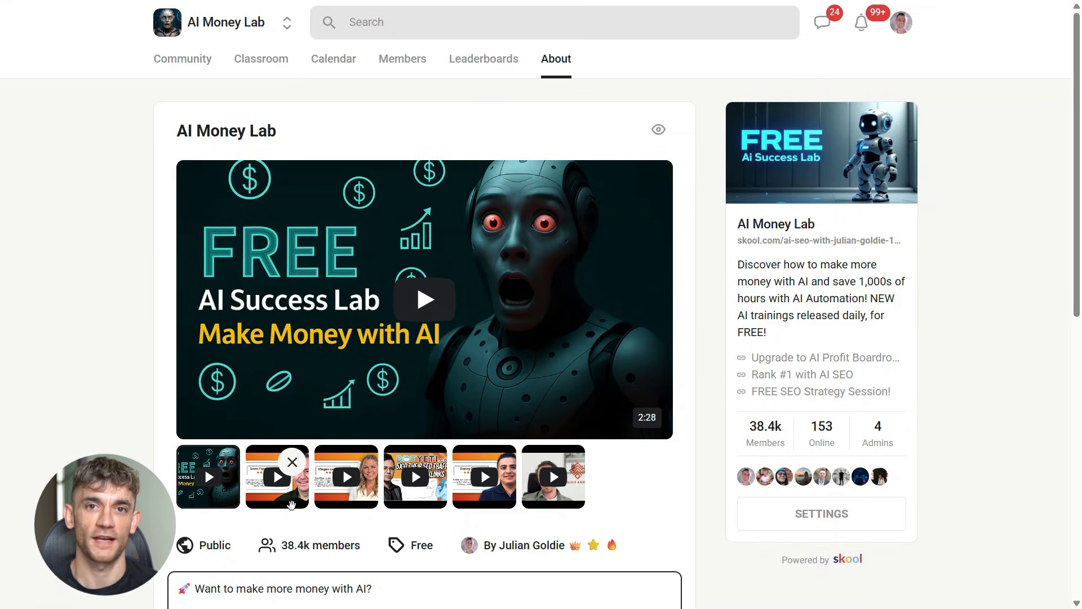
{"action": "left_click", "coordinate": [291, 502]}
{"action": "left_click", "coordinate": [461, 492]}
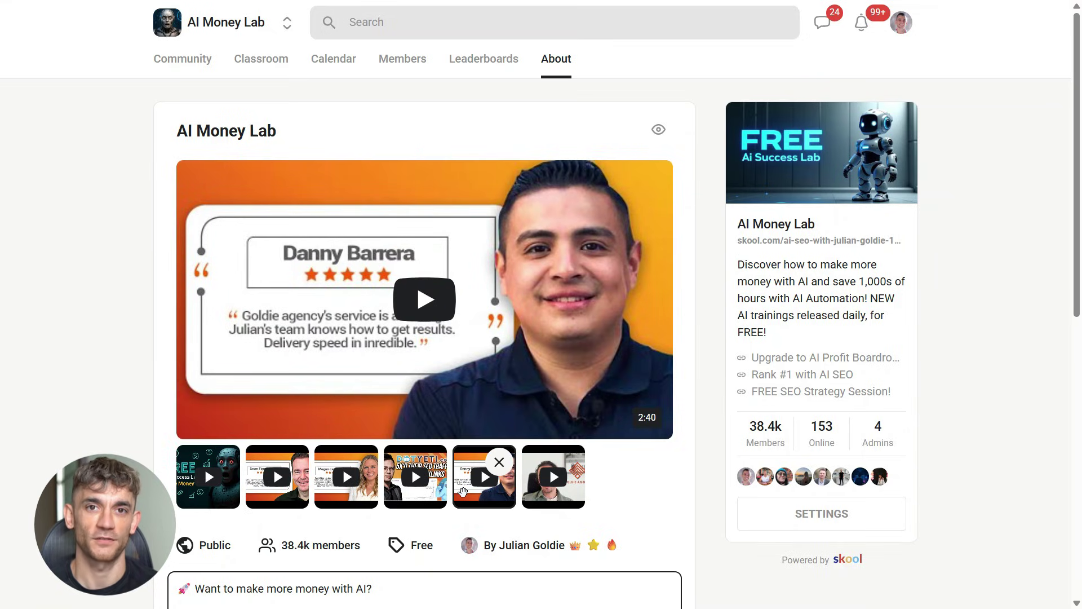
{"action": "scroll", "coordinate": [1012, 212], "scroll_direction": "down", "scroll_amount": 1}
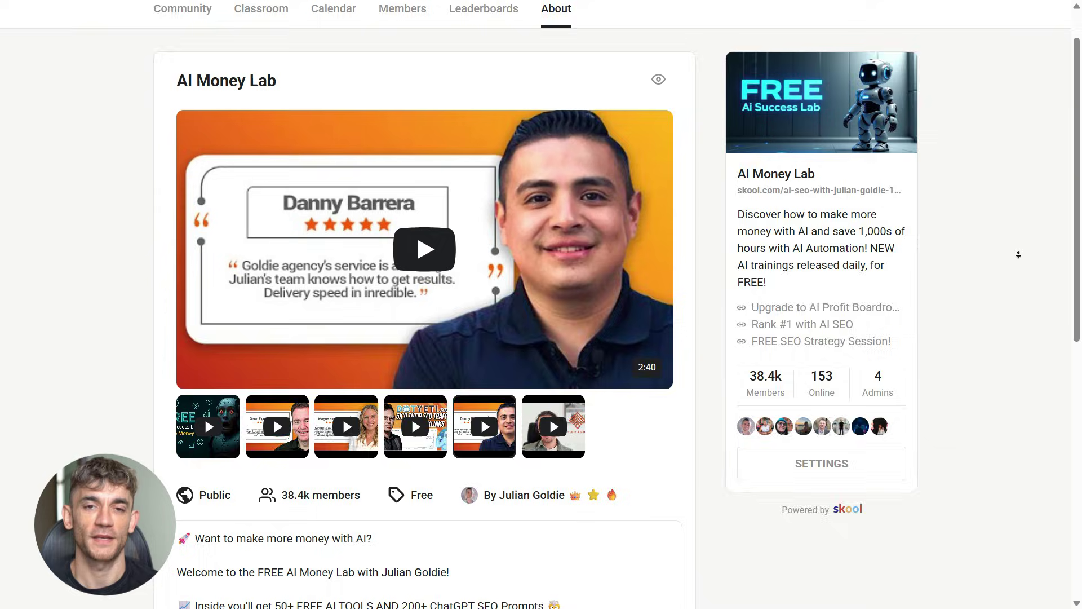
{"action": "scroll", "coordinate": [1015, 225], "scroll_direction": "down", "scroll_amount": 2}
{"action": "scroll", "coordinate": [1017, 240], "scroll_direction": "down", "scroll_amount": 2}
{"action": "scroll", "coordinate": [1018, 255], "scroll_direction": "down", "scroll_amount": 2}
{"action": "scroll", "coordinate": [1019, 255], "scroll_direction": "down", "scroll_amount": 2}
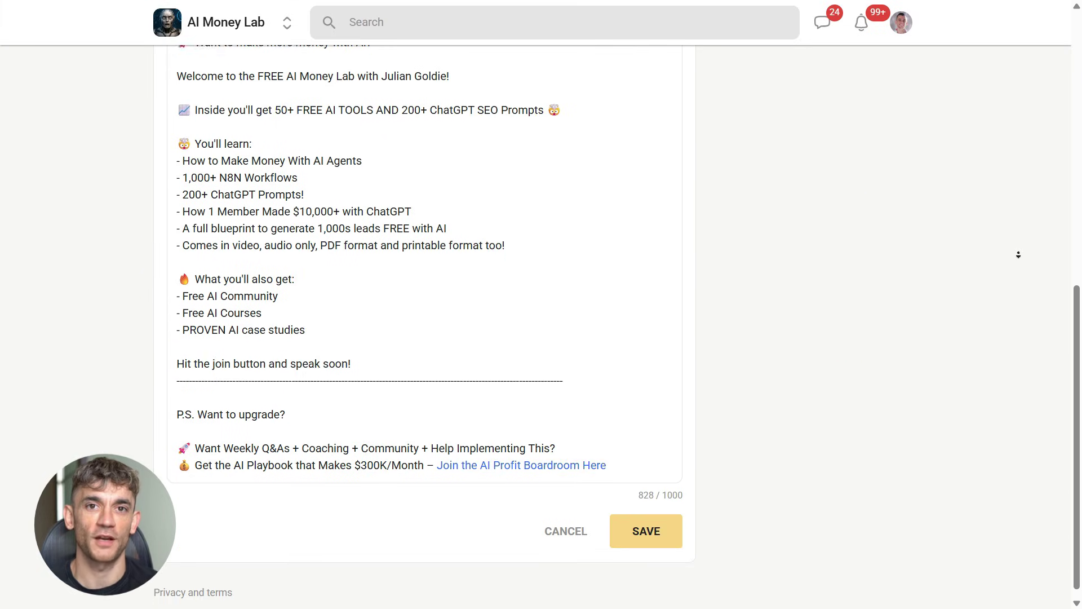
{"action": "scroll", "coordinate": [1018, 254], "scroll_direction": "up", "scroll_amount": 5}
{"action": "scroll", "coordinate": [1019, 256], "scroll_direction": "up", "scroll_amount": 4}
{"action": "scroll", "coordinate": [1020, 257], "scroll_direction": "up", "scroll_amount": 1}
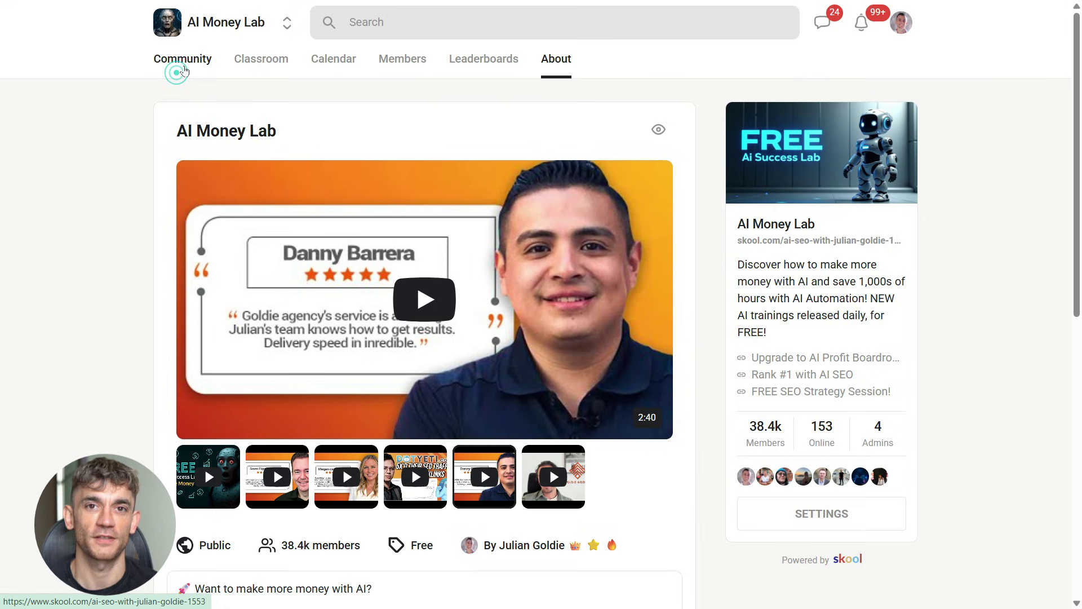
Step: Open the AI Money Lab community feed and scroll through its posts
{"action": "left_click", "coordinate": [185, 58]}
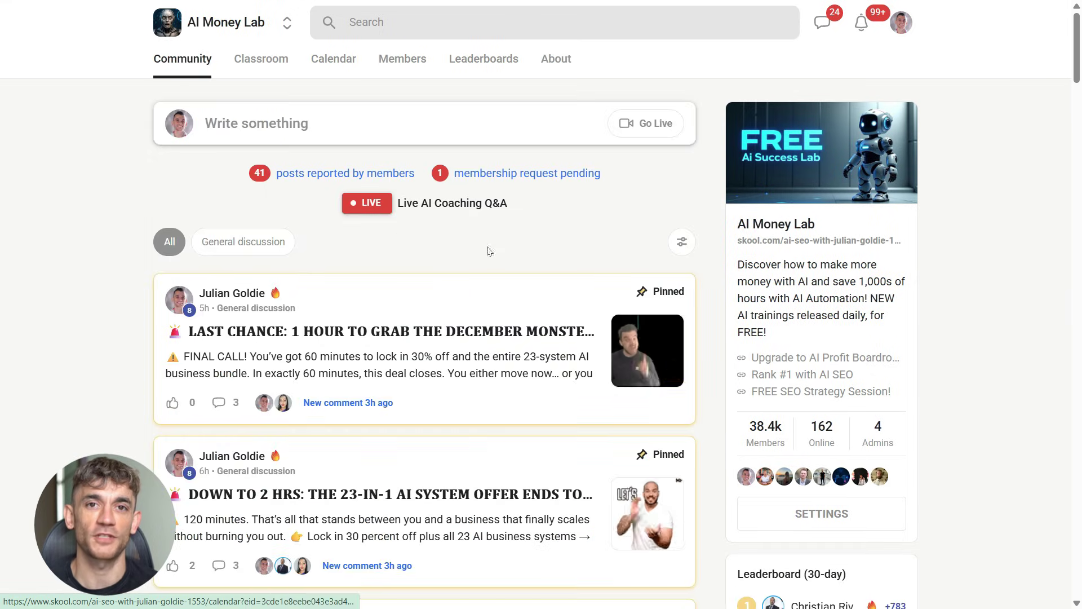
{"action": "scroll", "coordinate": [1002, 258], "scroll_direction": "down", "scroll_amount": 5}
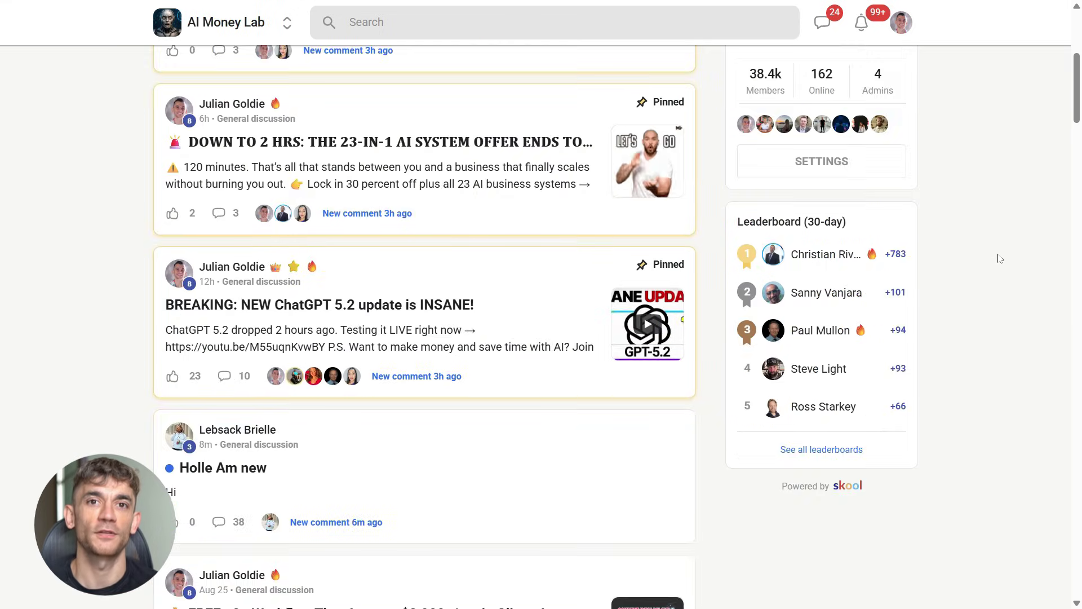
{"action": "scroll", "coordinate": [1000, 258], "scroll_direction": "up", "scroll_amount": 4}
{"action": "scroll", "coordinate": [1000, 259], "scroll_direction": "up", "scroll_amount": 1}
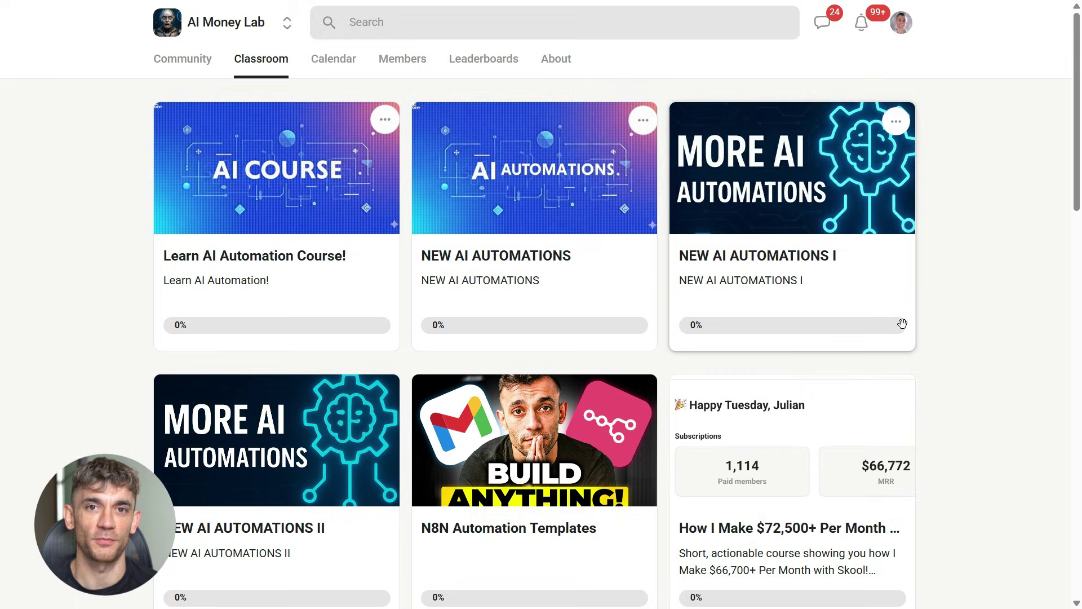
{"action": "scroll", "coordinate": [938, 309], "scroll_direction": "down", "scroll_amount": 2}
{"action": "scroll", "coordinate": [942, 312], "scroll_direction": "down", "scroll_amount": 2}
{"action": "scroll", "coordinate": [942, 313], "scroll_direction": "down", "scroll_amount": 5}
{"action": "scroll", "coordinate": [845, 339], "scroll_direction": "up", "scroll_amount": 2}
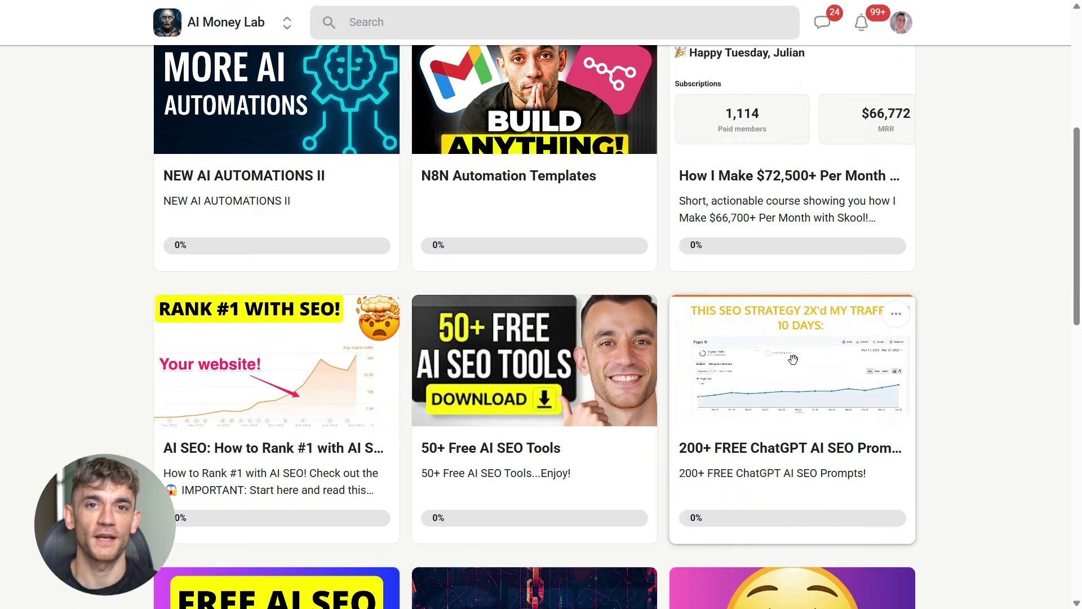
{"action": "scroll", "coordinate": [410, 420], "scroll_direction": "down", "scroll_amount": 3}
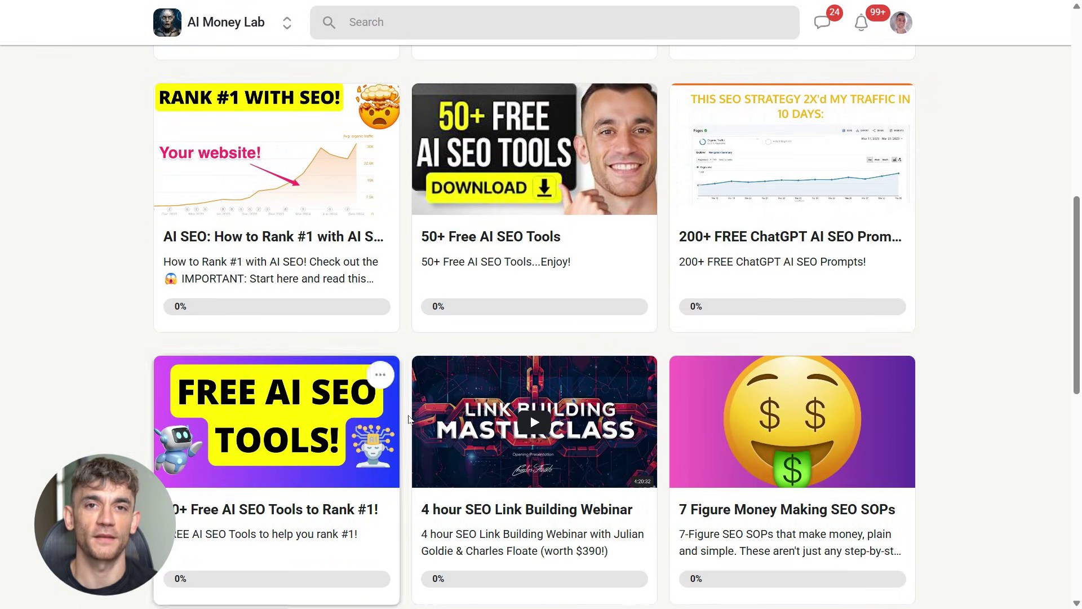
{"action": "scroll", "coordinate": [410, 420], "scroll_direction": "down", "scroll_amount": 3}
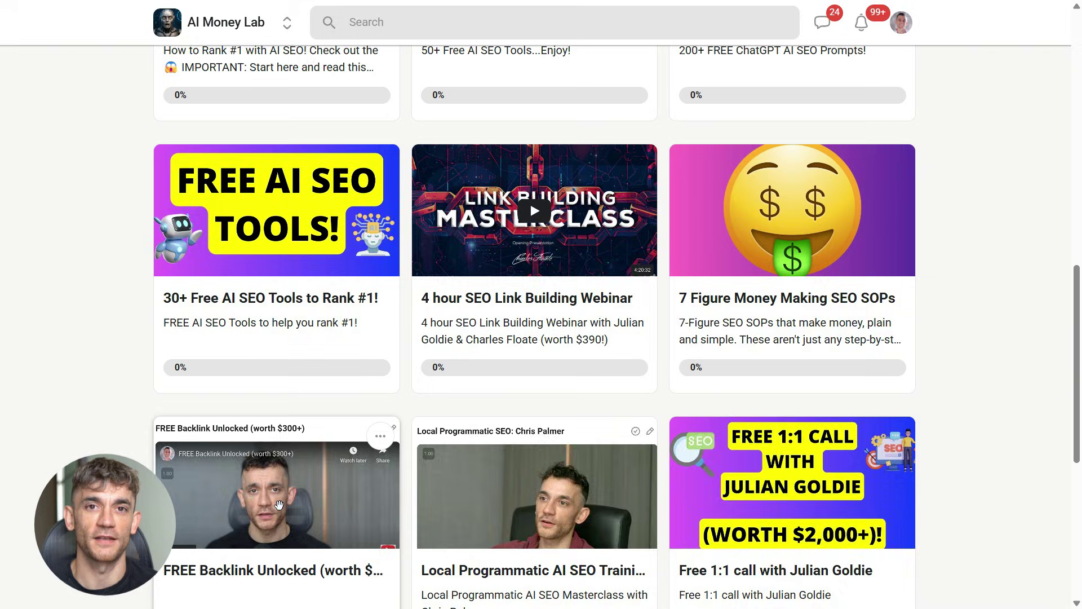
{"action": "scroll", "coordinate": [278, 503], "scroll_direction": "down", "scroll_amount": 3}
{"action": "scroll", "coordinate": [293, 499], "scroll_direction": "up", "scroll_amount": 4}
{"action": "scroll", "coordinate": [304, 494], "scroll_direction": "up", "scroll_amount": 5}
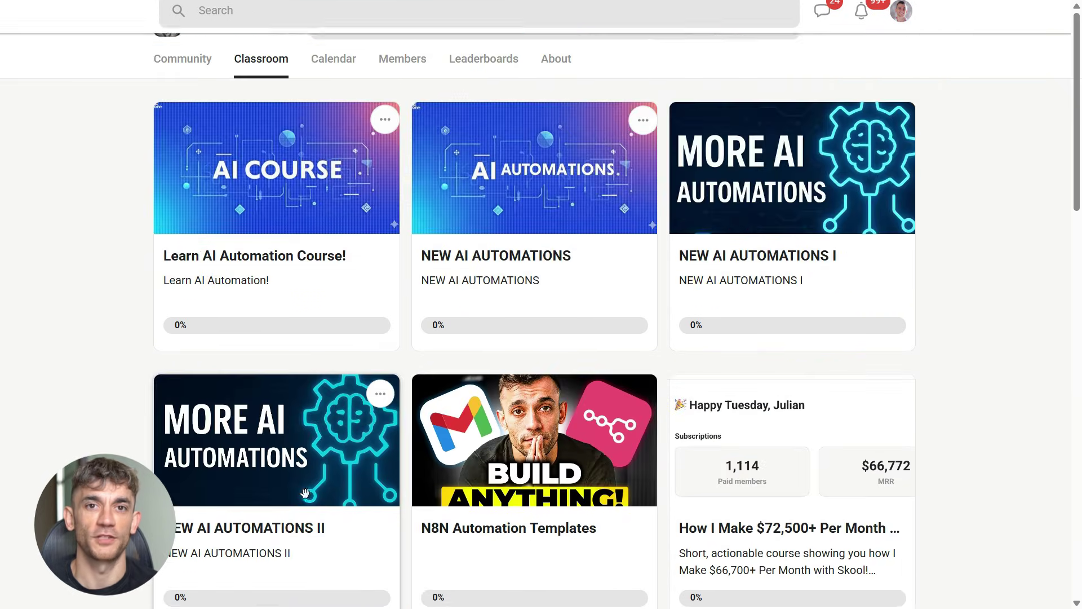